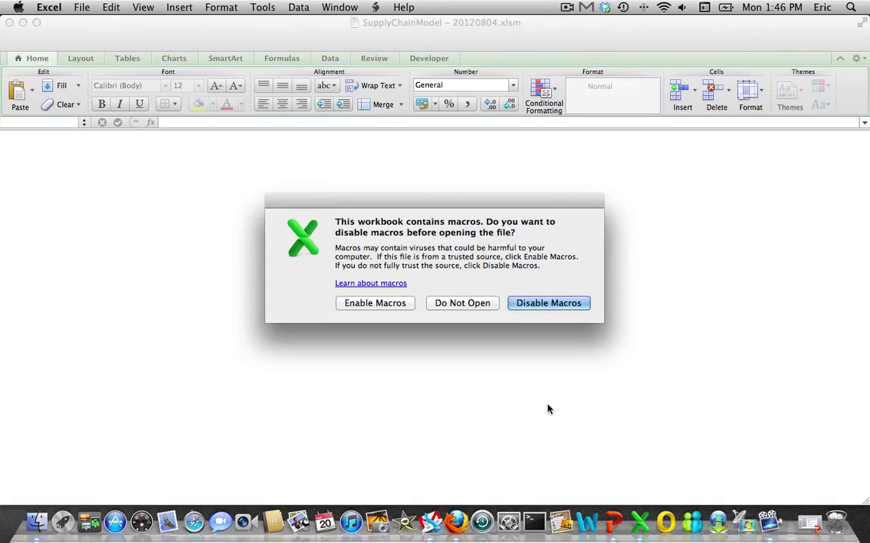
Open the workbook with macros enabled and fill the entire sheet with white
{"action": "left_click", "coordinate": [364, 306]}
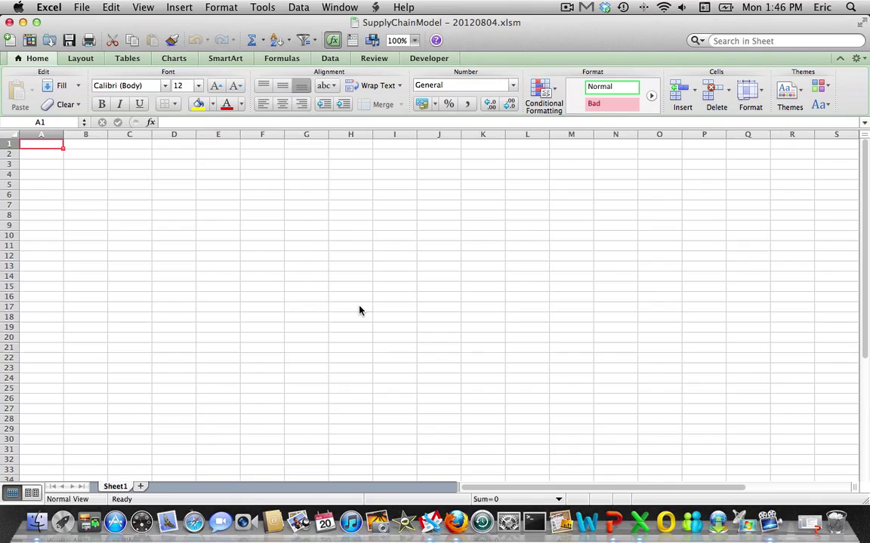
{"action": "left_click", "coordinate": [3, 134]}
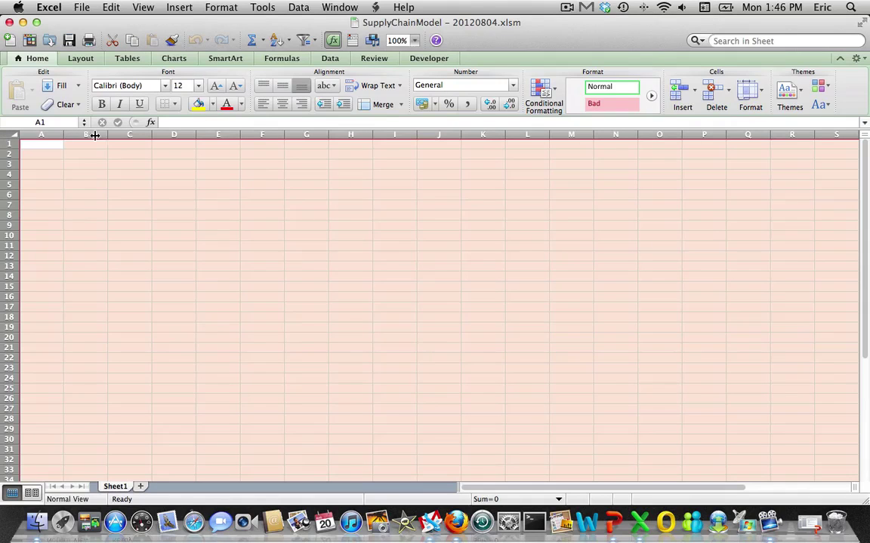
{"action": "left_click", "coordinate": [212, 104]}
{"action": "left_click", "coordinate": [197, 133]}
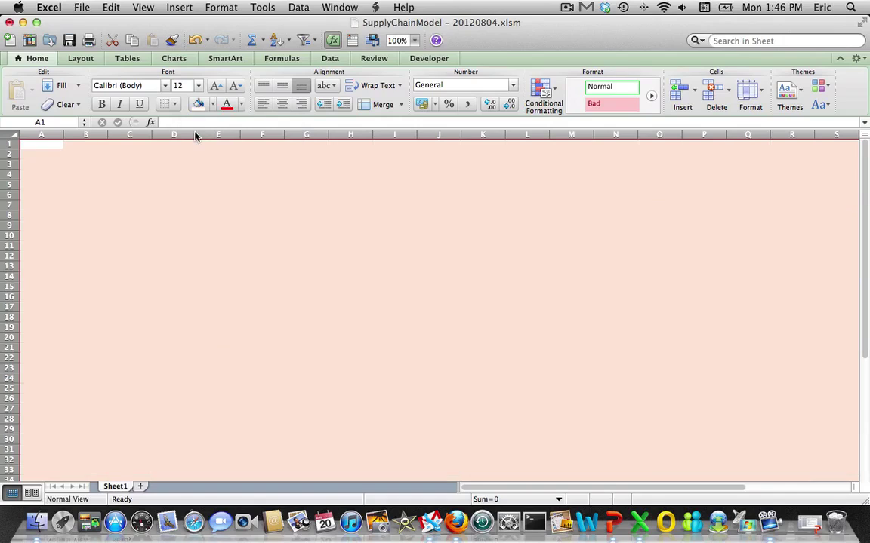
{"action": "left_click", "coordinate": [111, 184]}
Enter the title "Supply Chain Model" in cell B2
{"action": "left_click", "coordinate": [76, 155]}
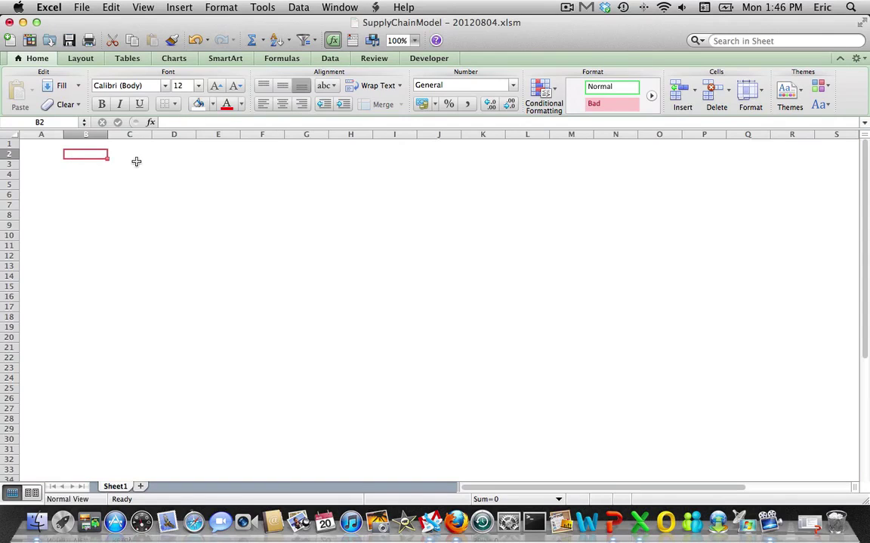
{"action": "type", "text": "Supp"}
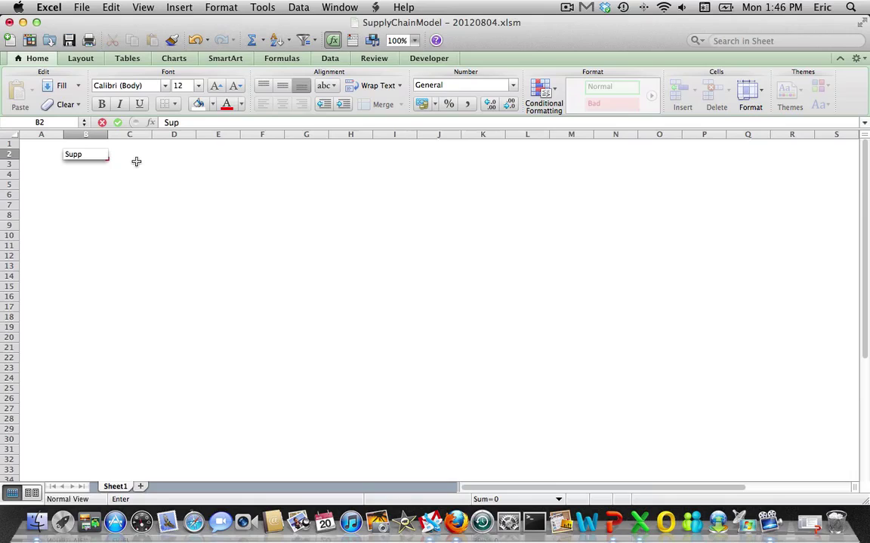
{"action": "type", "text": "ly Chain Model"}
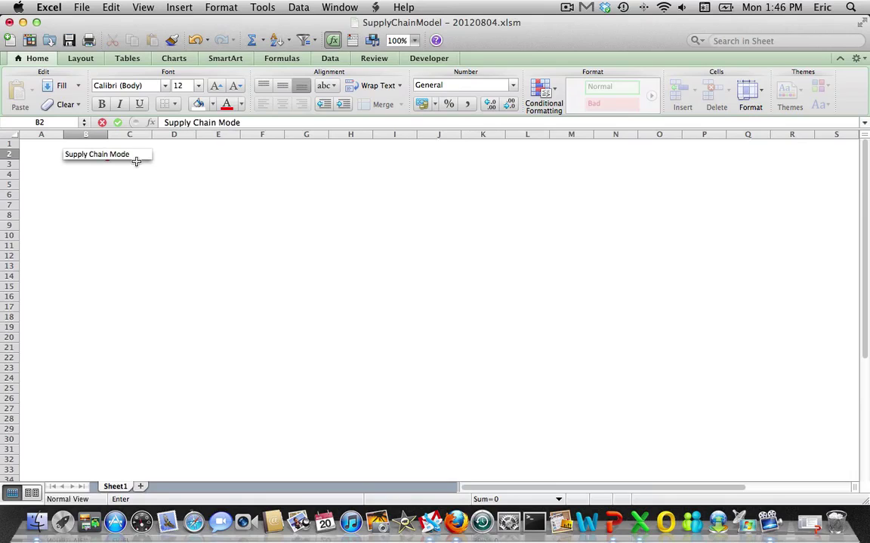
{"action": "key", "text": "Return"}
Format the title in B2 as 16-point bold and narrow column A to a slim margin
{"action": "key", "text": "Up"}
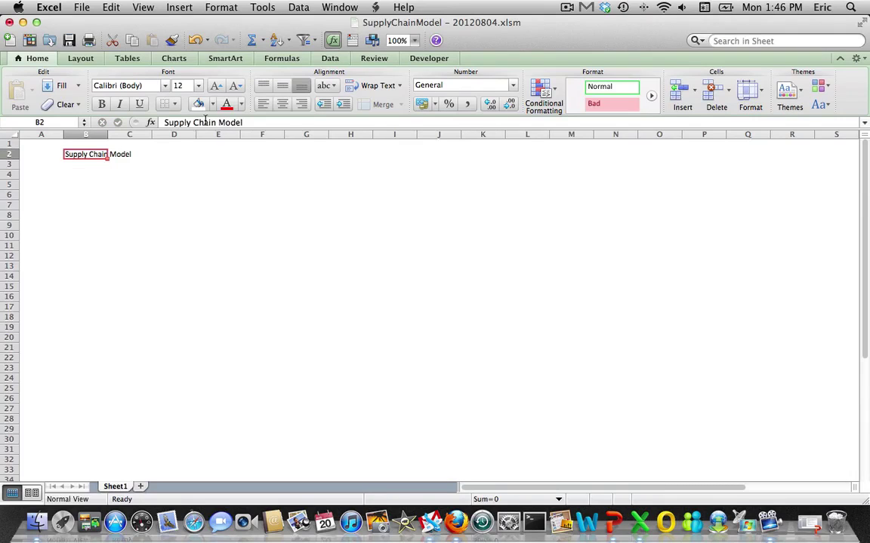
{"action": "left_click", "coordinate": [231, 89]}
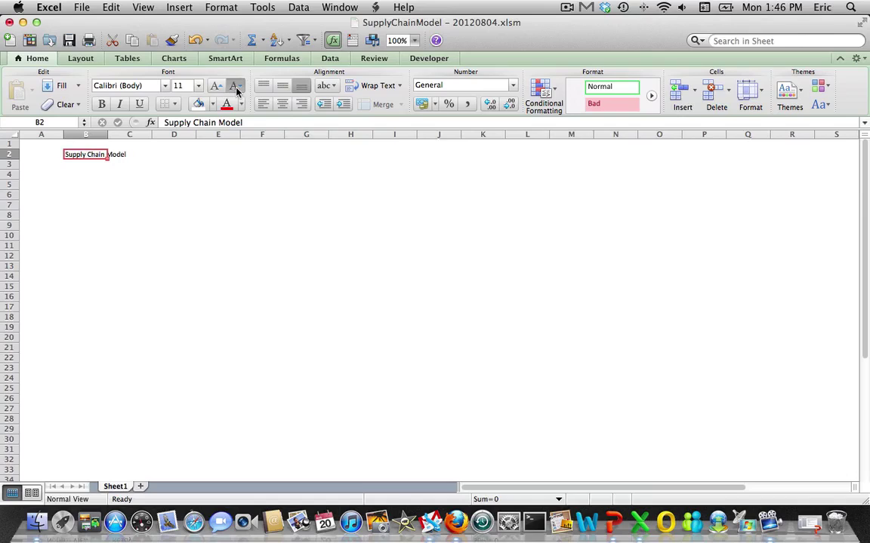
{"action": "left_click", "coordinate": [231, 88]}
{"action": "left_click", "coordinate": [216, 85]}
{"action": "left_click", "coordinate": [216, 85]}
{"action": "left_click", "coordinate": [216, 85]}
{"action": "left_click", "coordinate": [216, 85]}
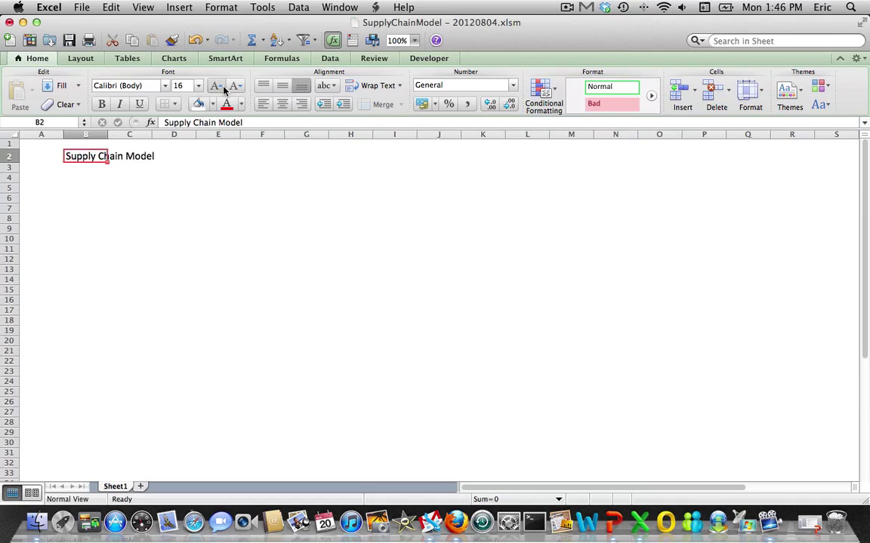
{"action": "left_click", "coordinate": [100, 106]}
{"action": "left_click_drag", "start_coordinate": [64, 134], "coordinate": [38, 134]}
Enter the heading "Finished Good at Distribution Center" in B5 and widen column B to fit it
{"action": "left_click", "coordinate": [57, 188]}
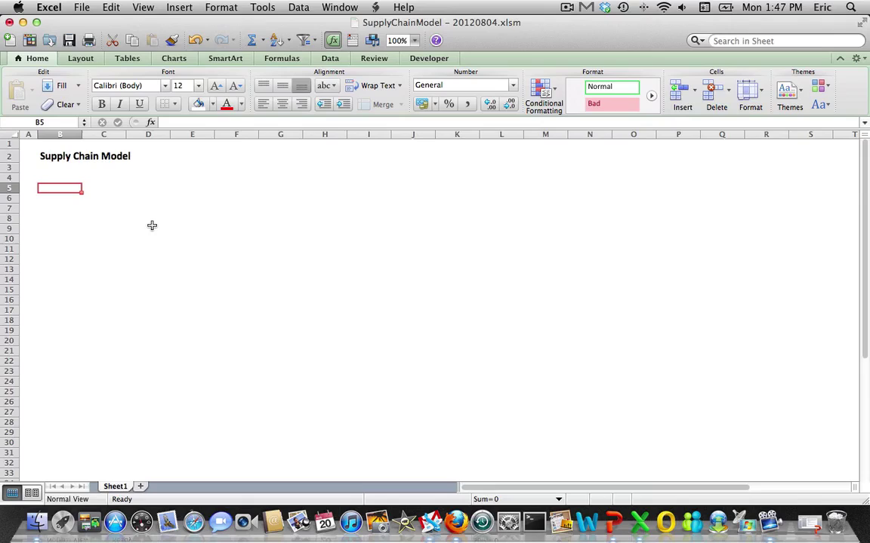
{"action": "type", "text": "Finishe"}
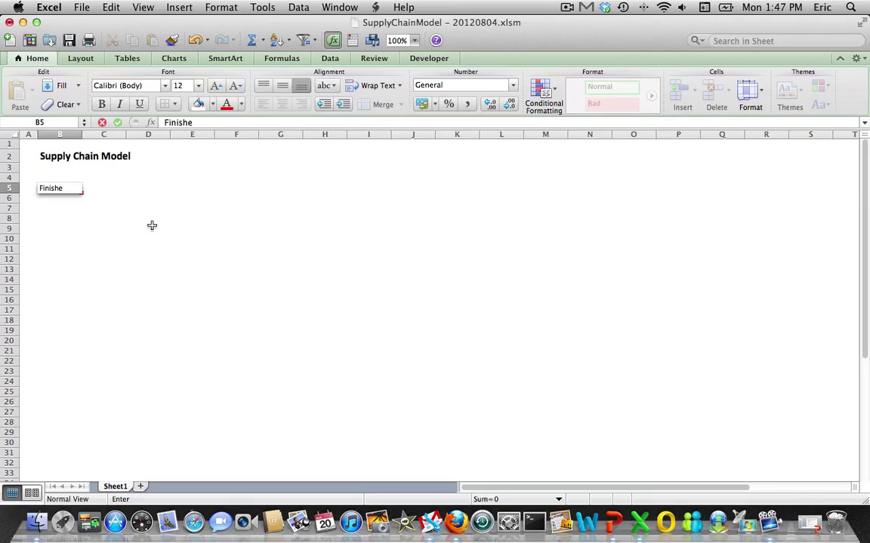
{"action": "type", "text": "d Good a"}
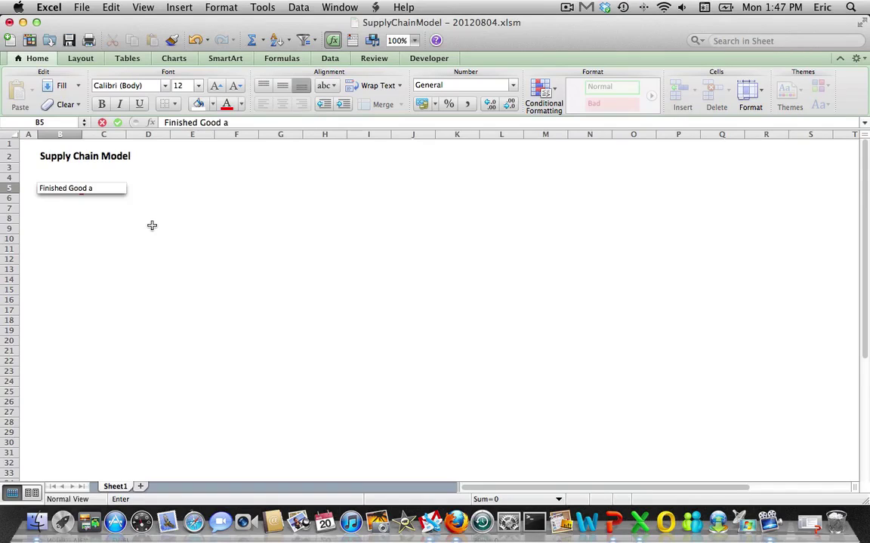
{"action": "type", "text": "t Distribution"}
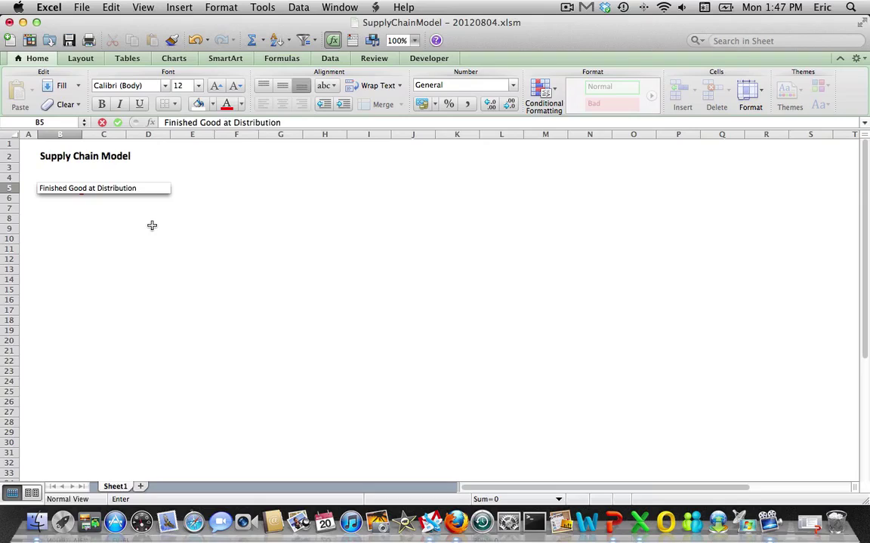
{"action": "type", "text": " Center"}
{"action": "key", "text": "Return"}
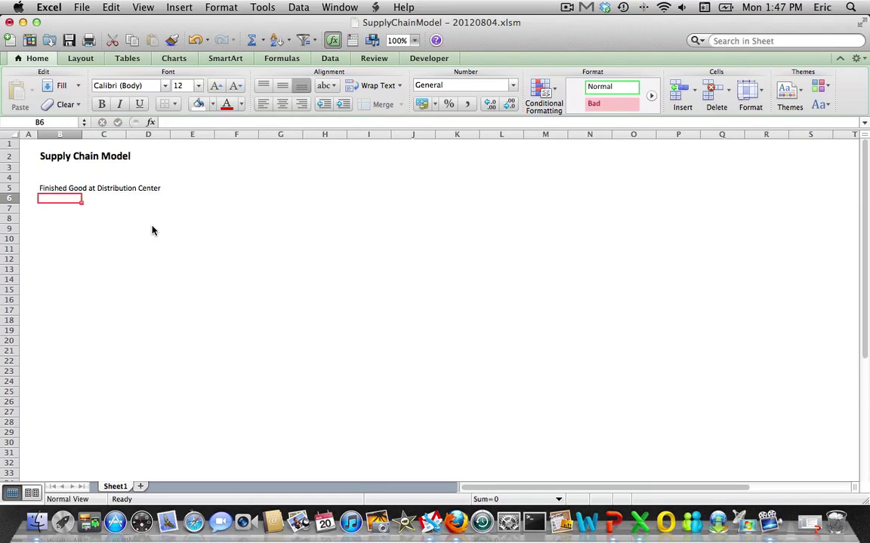
{"action": "double_click", "coordinate": [82, 134]}
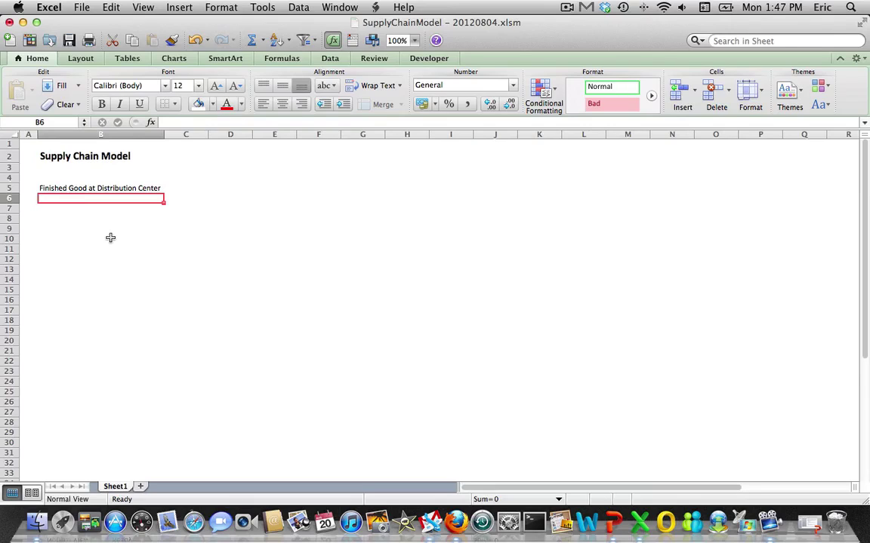
Enter the row labels "Receipts", "Forecast" and "Inventory" in cells B6 to B8
{"action": "type", "text": "Rece"}
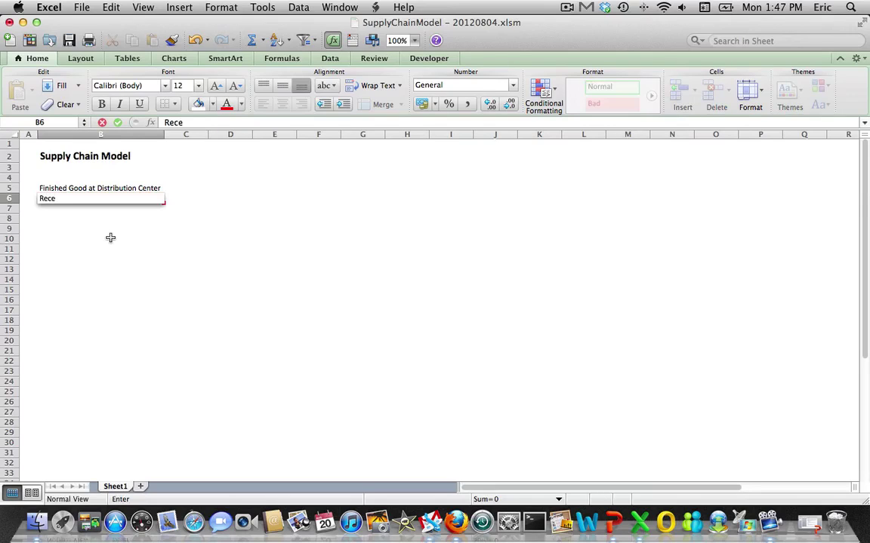
{"action": "type", "text": "ipts"}
{"action": "key", "text": "Return"}
{"action": "type", "text": "S"}
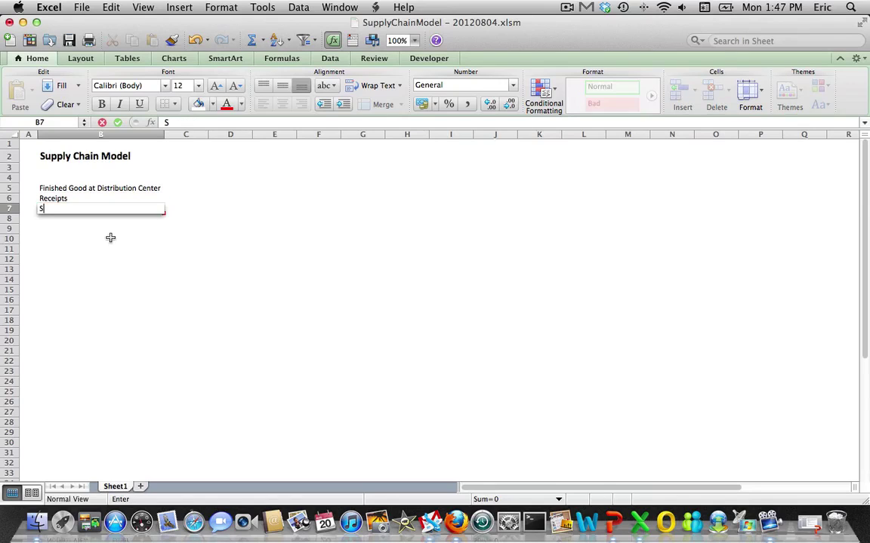
{"action": "type", "text": "ales"}
{"action": "key", "text": "BackSpace"}
{"action": "key", "text": "BackSpace"}
{"action": "key", "text": "BackSpace"}
{"action": "key", "text": "BackSpace"}
{"action": "key", "text": "BackSpace"}
{"action": "type", "text": "Forecast"}
{"action": "key", "text": "Return"}
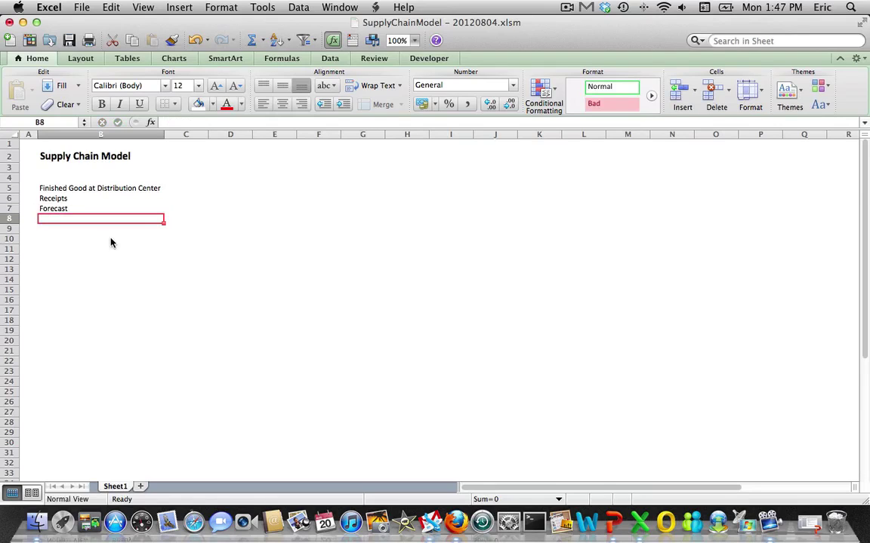
{"action": "type", "text": "Inventory"}
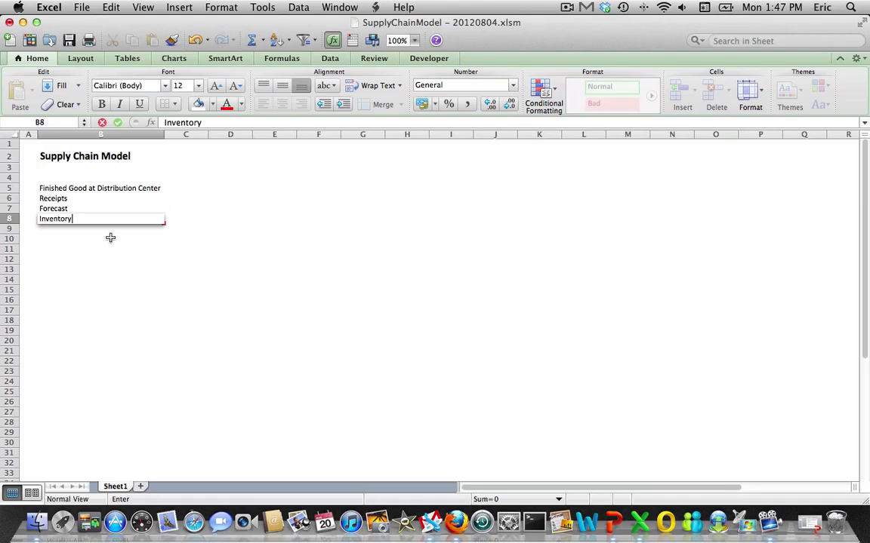
{"action": "key", "text": "Return"}
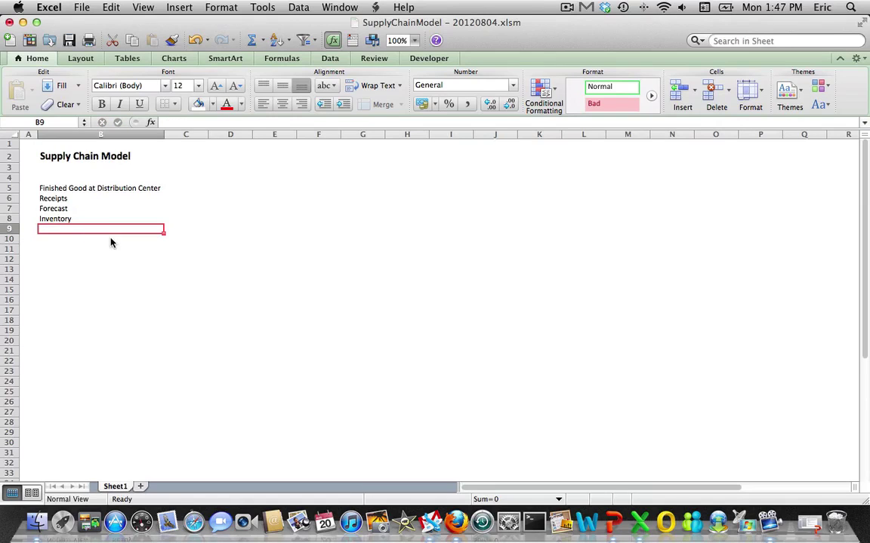
Add the row labels "Months of Cover" in B9 and "Inventory Value" in B10
{"action": "type", "text": "M"}
{"action": "key", "text": "BackSpace"}
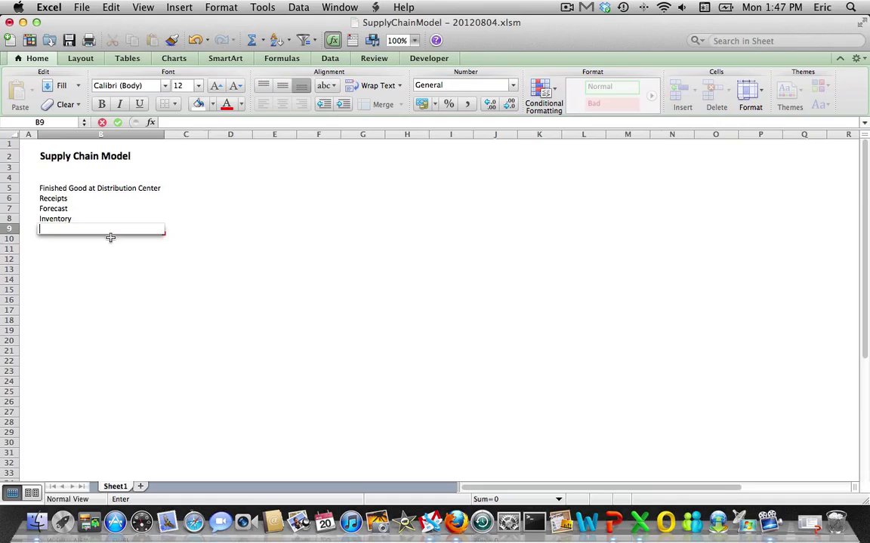
{"action": "type", "text": "Months of C"}
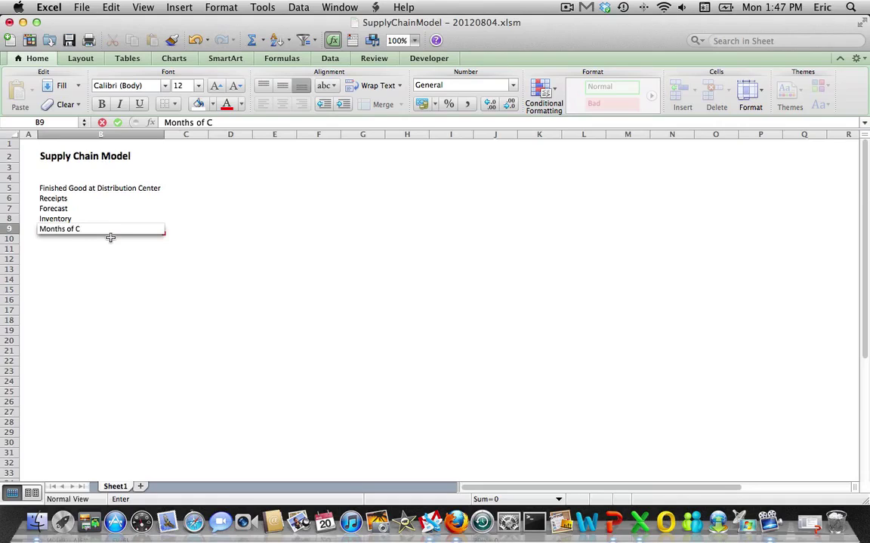
{"action": "type", "text": "over"}
{"action": "key", "text": "Return"}
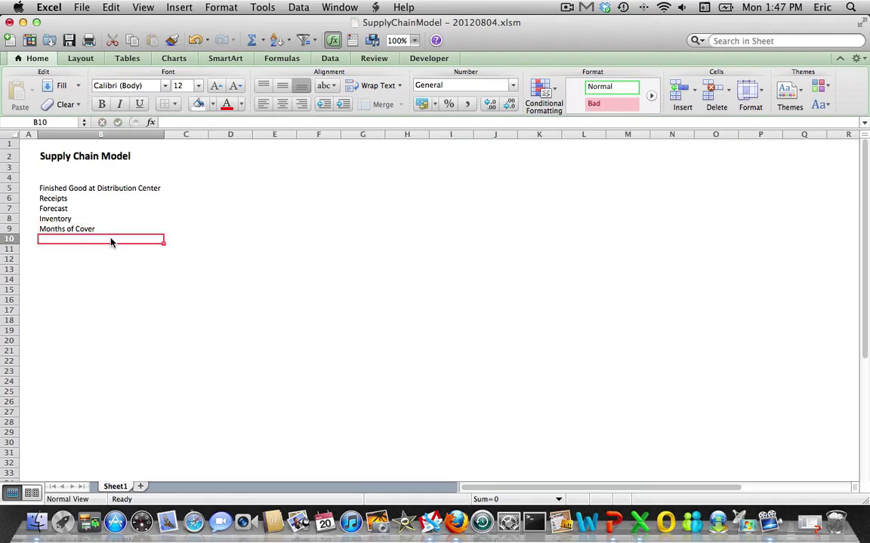
{"action": "type", "text": "Inven"}
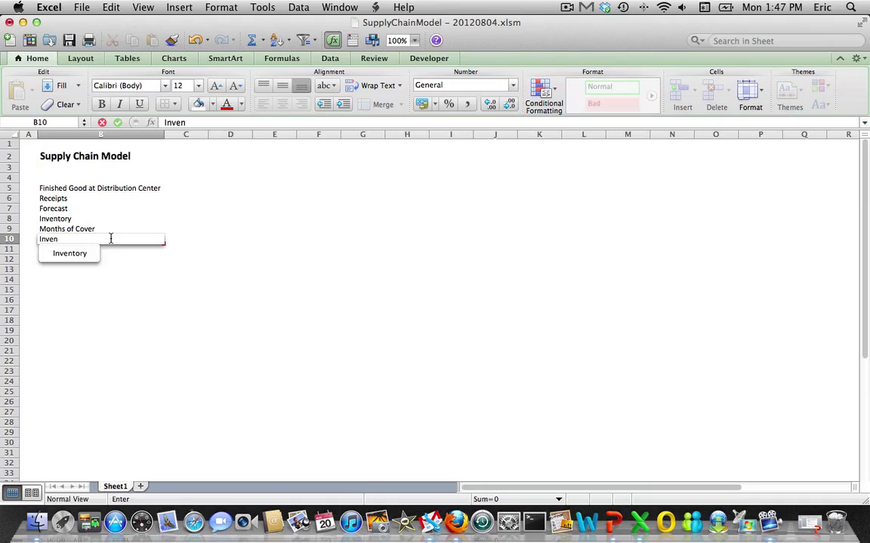
{"action": "type", "text": "tory Value"}
{"action": "key", "text": "Return"}
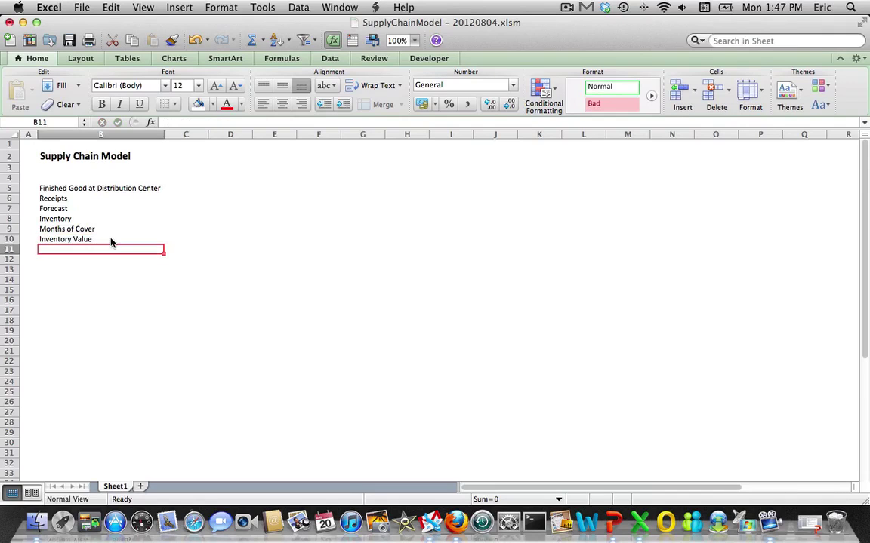
Enter the unit "Eaches" in C6, C7 and C8 beside Receipts, Forecast and Inventory
{"action": "left_click", "coordinate": [111, 200]}
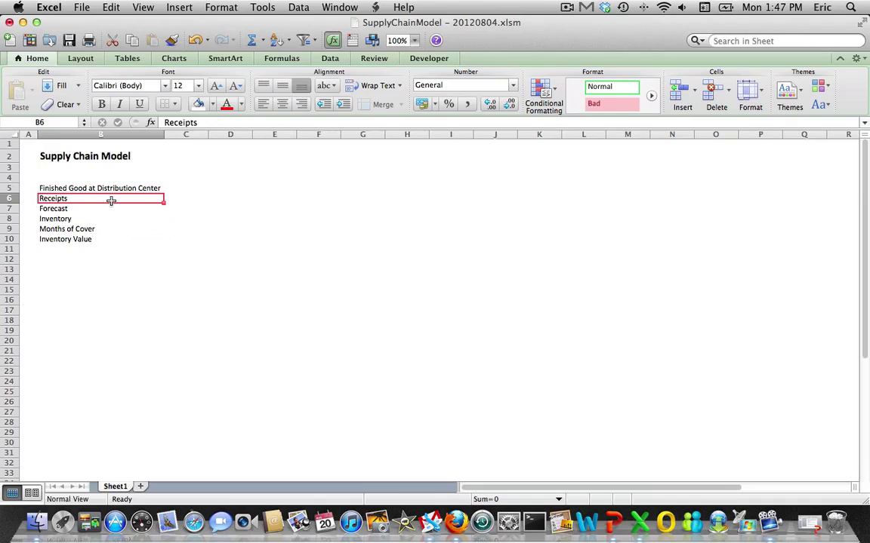
{"action": "key", "text": "Right"}
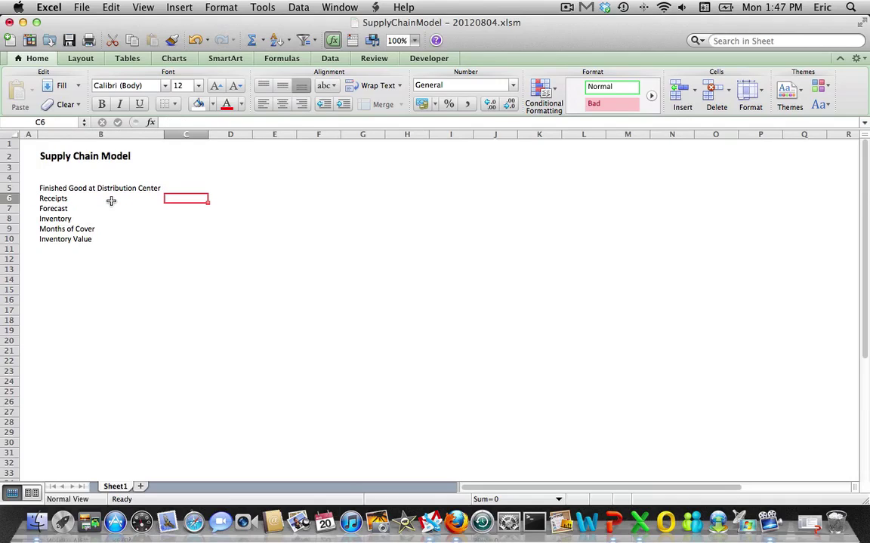
{"action": "type", "text": "Eaches"}
{"action": "key", "text": "Return"}
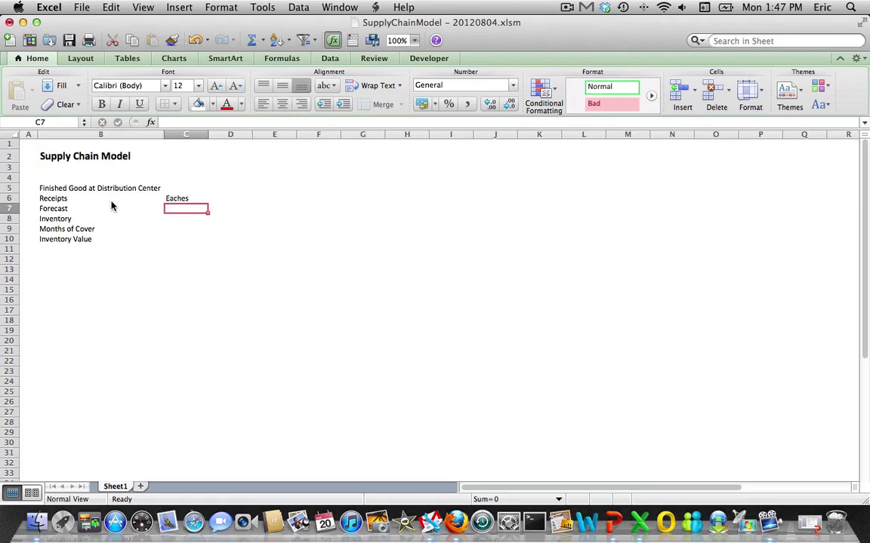
{"action": "type", "text": "Eaches"}
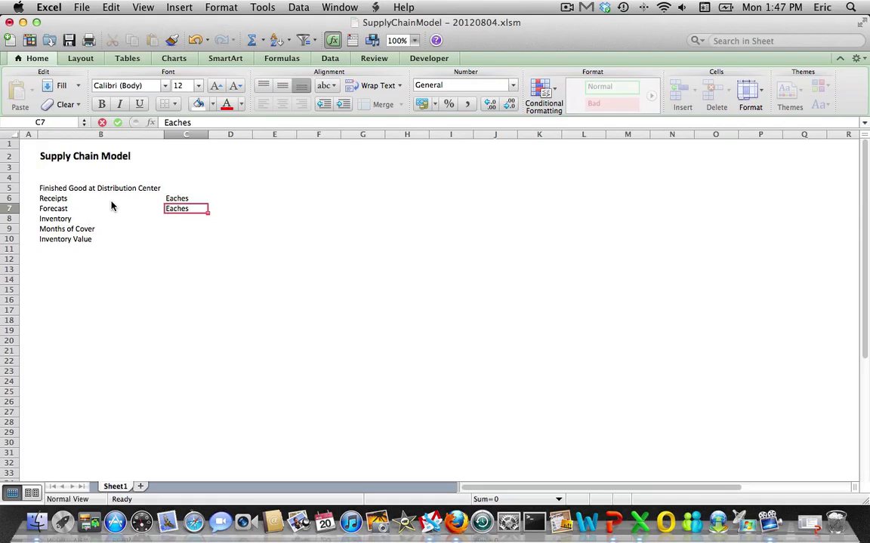
{"action": "key", "text": "Return"}
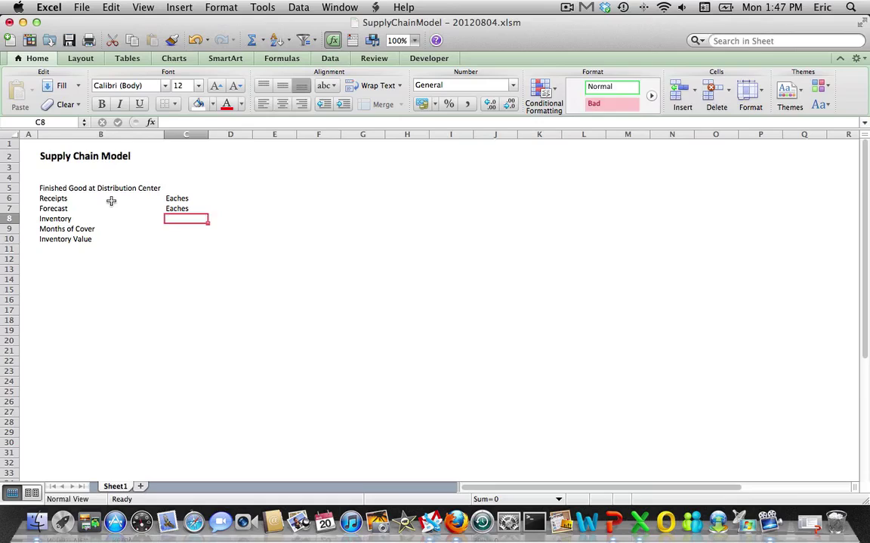
{"action": "type", "text": "Eache"}
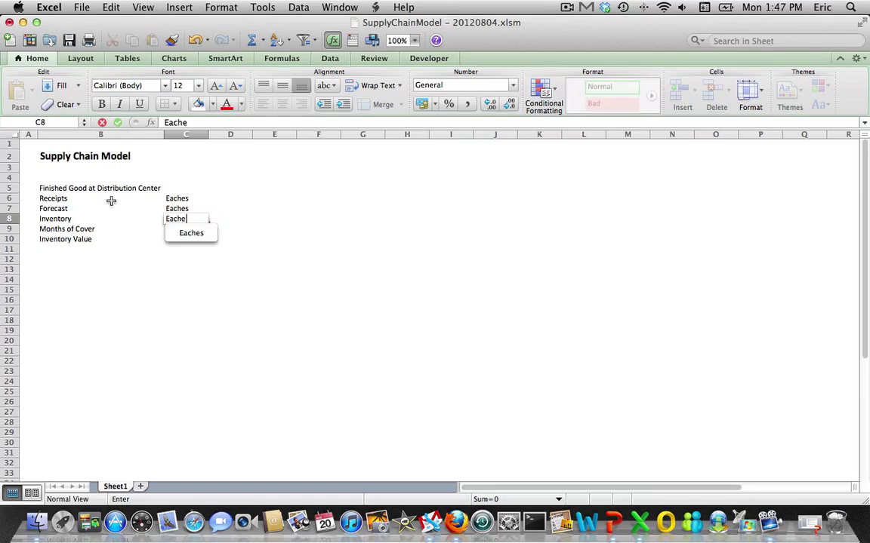
{"action": "type", "text": "s"}
{"action": "key", "text": "Return"}
Change the label in B9 to "Inventory Coverage" and enter its unit "Months" in C9
{"action": "key", "text": "Left"}
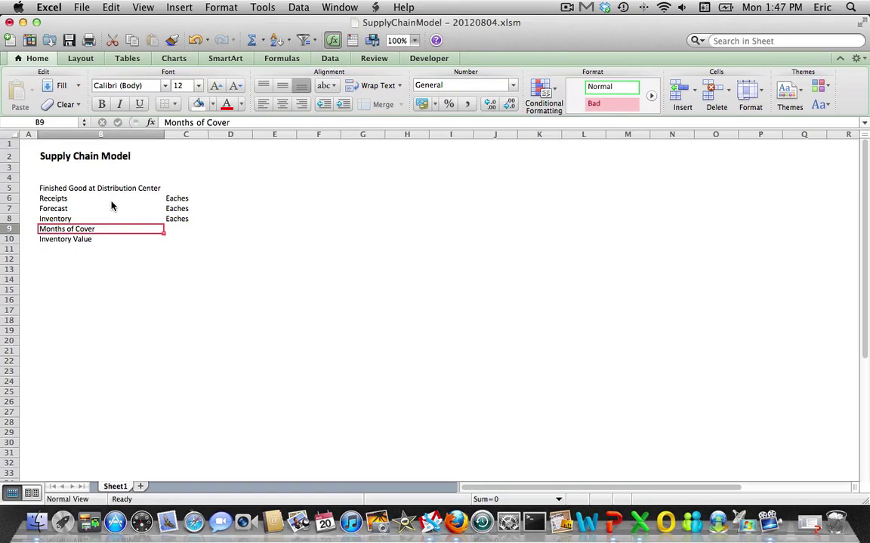
{"action": "type", "text": "Inventory Coverage"}
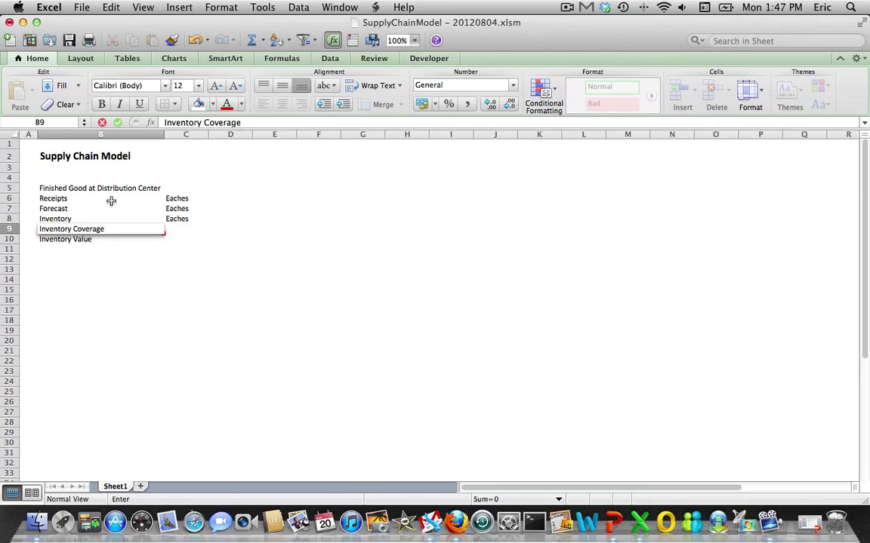
{"action": "key", "text": "Tab"}
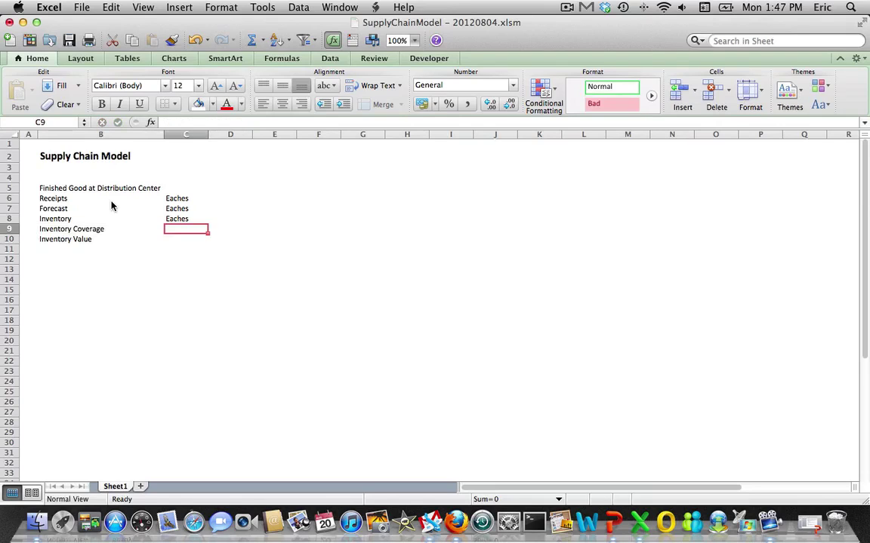
{"action": "type", "text": "Months"}
{"action": "key", "text": "Return"}
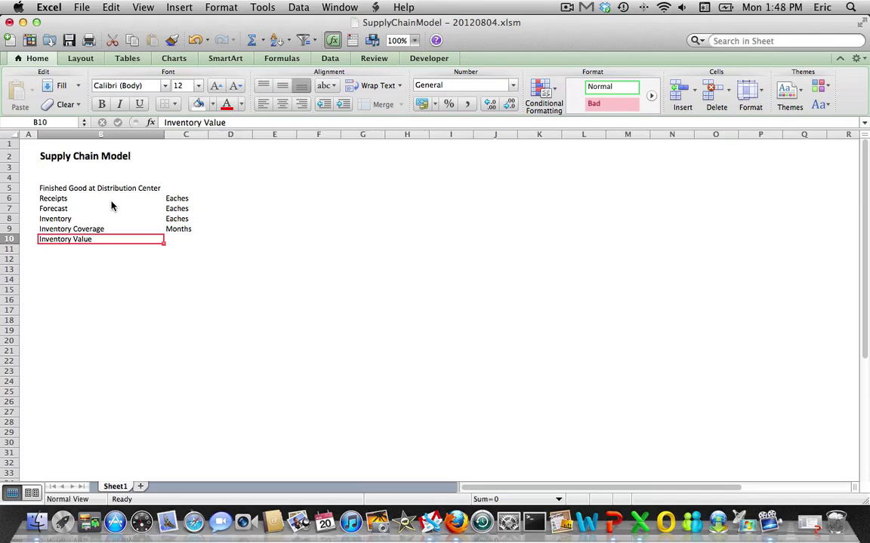
Enter the unit "$MM USD" in C10 beside Inventory Value and merge and centre the section heading across B5:C5
{"action": "key", "text": "Tab"}
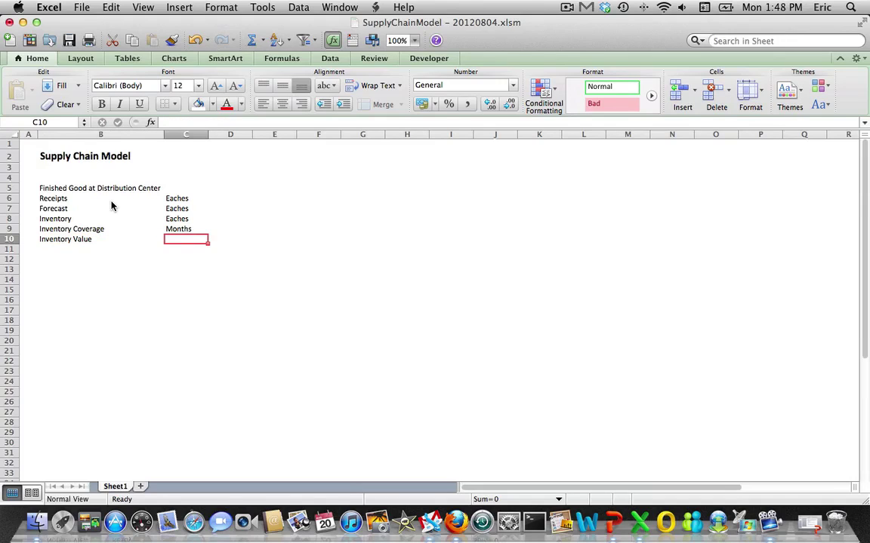
{"action": "type", "text": "$MM US"}
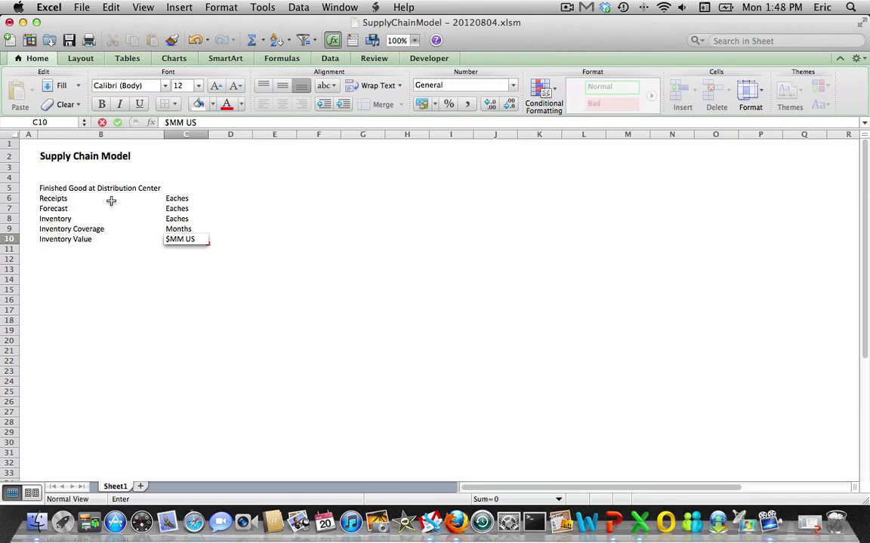
{"action": "type", "text": "D"}
{"action": "key", "text": "Return"}
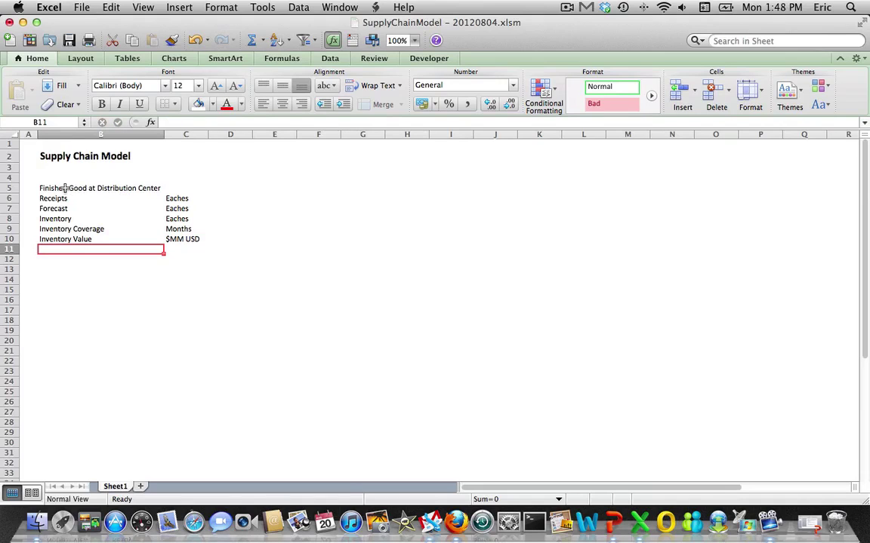
{"action": "left_click_drag", "start_coordinate": [65, 188], "coordinate": [188, 190]}
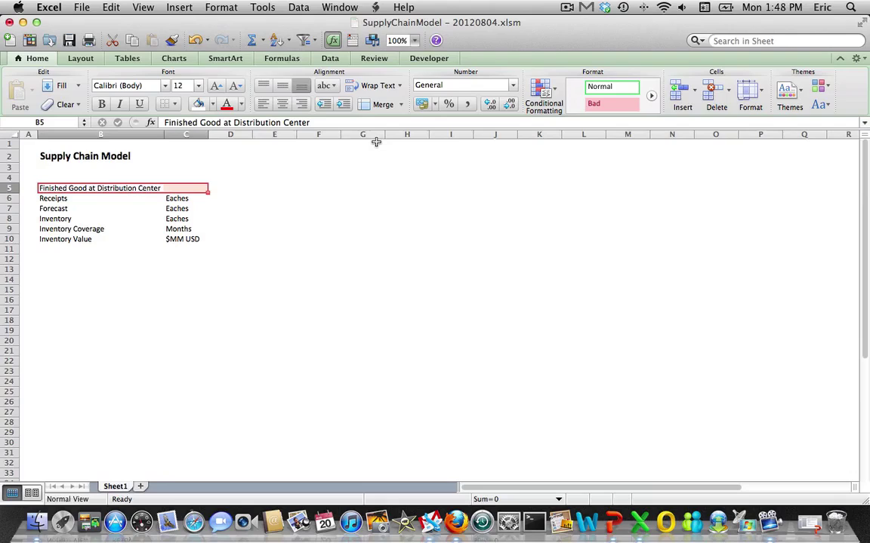
{"action": "left_click", "coordinate": [365, 105]}
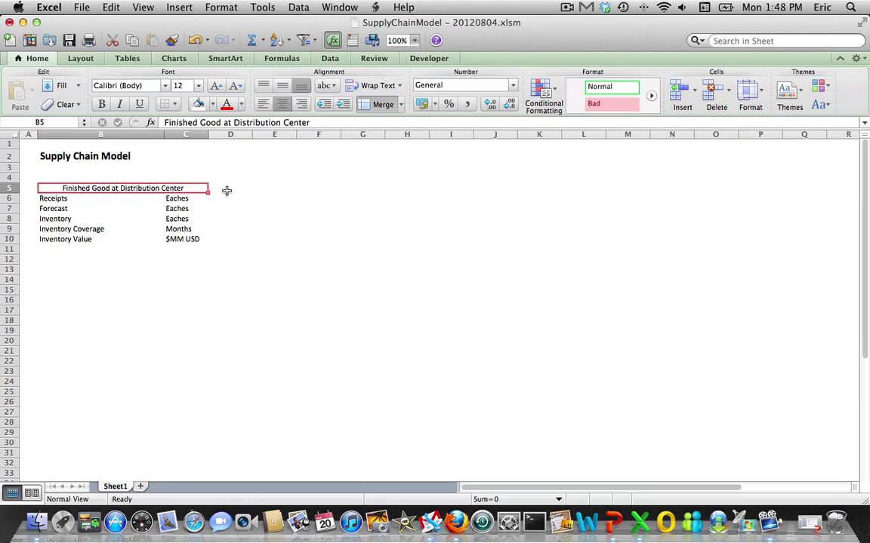
Enter the month headers 8/2012, 9/2012 and 10/2012 in cells D5, E5 and F5
{"action": "left_click", "coordinate": [228, 189]}
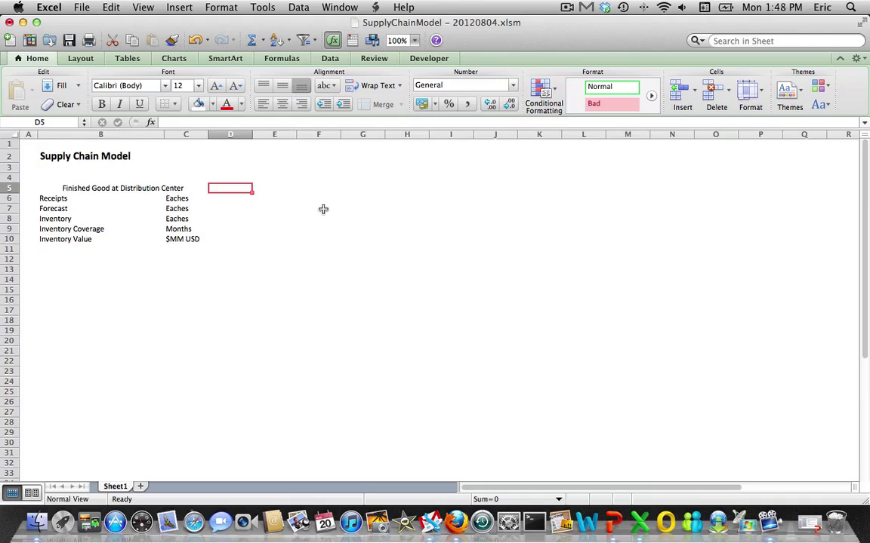
{"action": "type", "text": "8"}
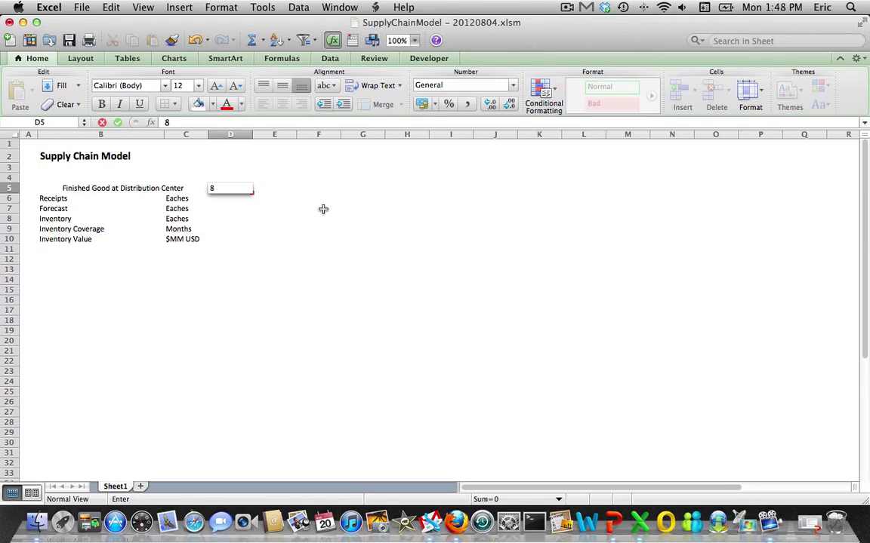
{"action": "type", "text": "/2012"}
{"action": "key", "text": "Return"}
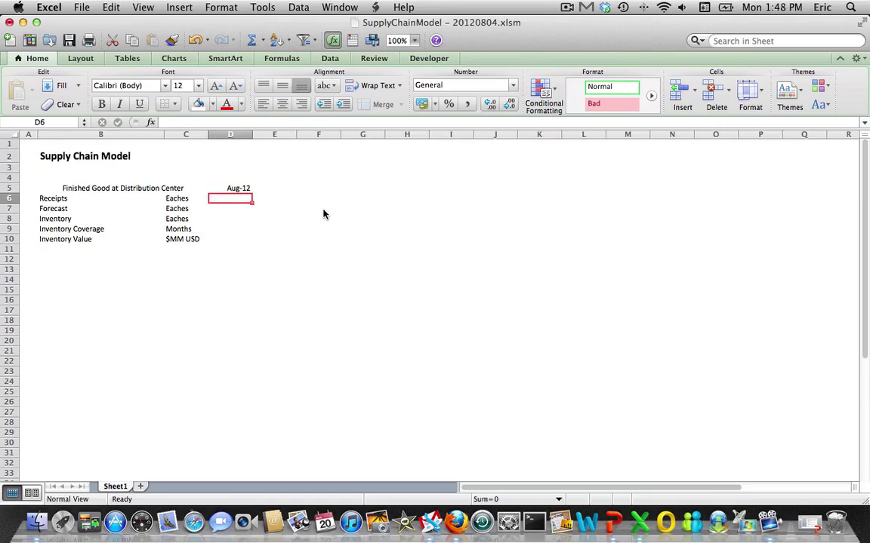
{"action": "key", "text": "Up"}
{"action": "key", "text": "Right"}
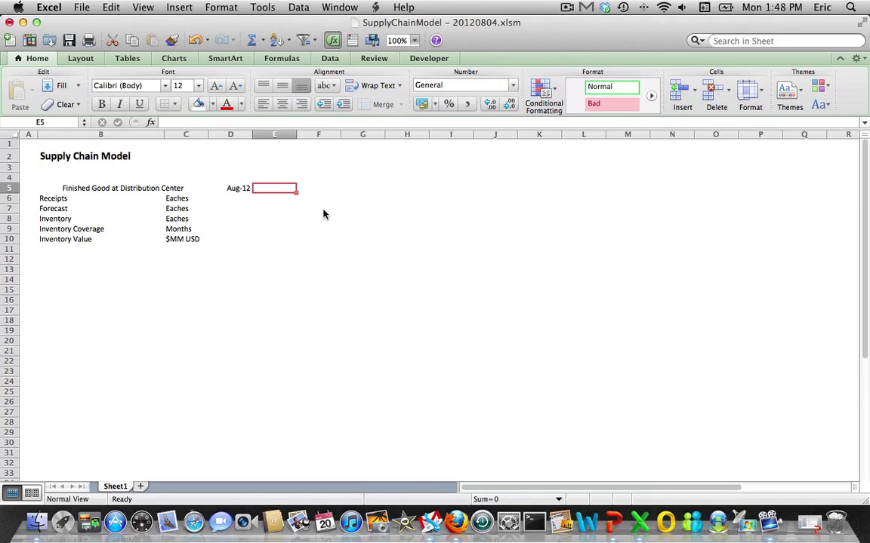
{"action": "type", "text": "9/2012"}
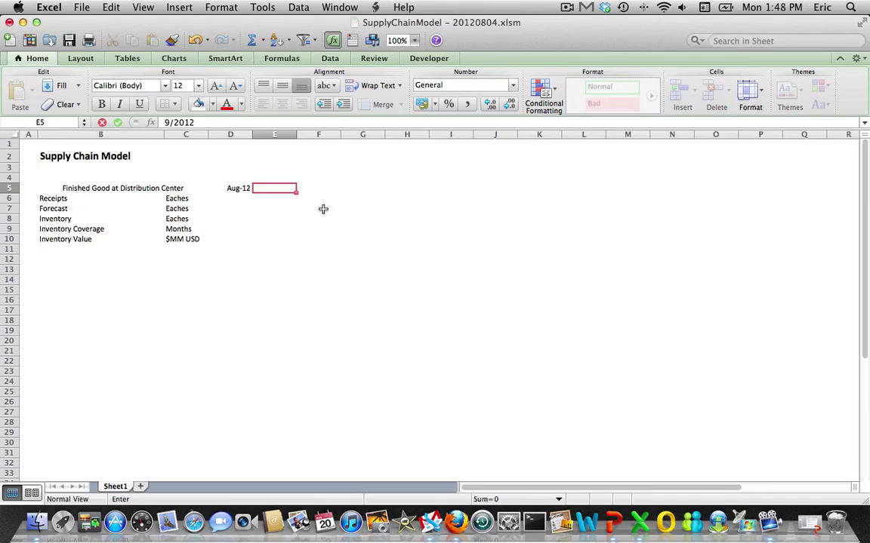
{"action": "key", "text": "Return"}
{"action": "key", "text": "Up"}
{"action": "key", "text": "Right"}
{"action": "type", "text": "10/2012"}
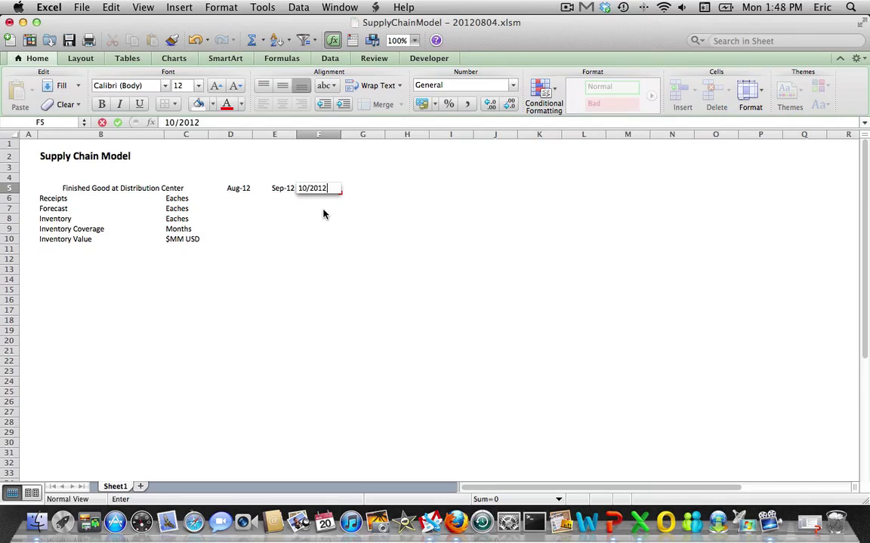
{"action": "key", "text": "Return"}
Fill the monthly header series from D5:F5 across row 5 through Dec-13 in T5
{"action": "key", "text": "Up"}
{"action": "key", "text": "Left"}
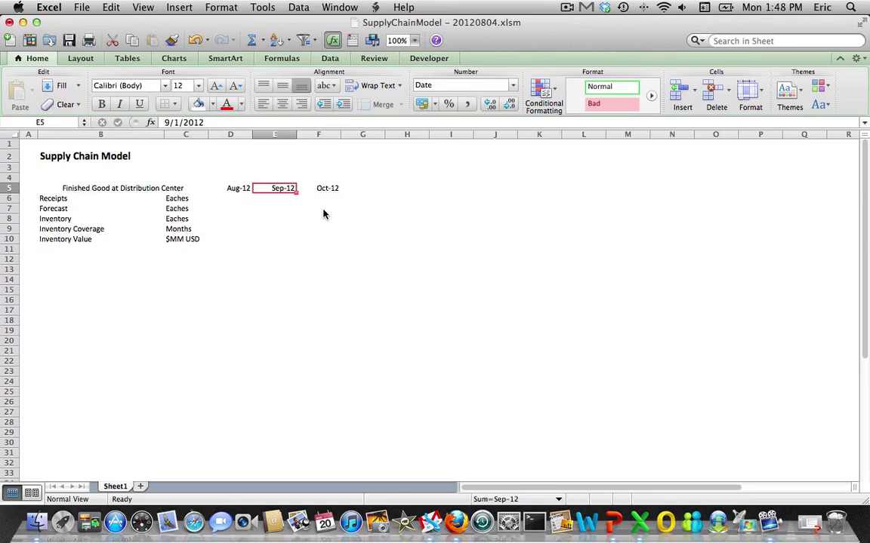
{"action": "key", "text": "Left"}
{"action": "key", "text": "shift+Right"}
{"action": "key", "text": "shift+Right"}
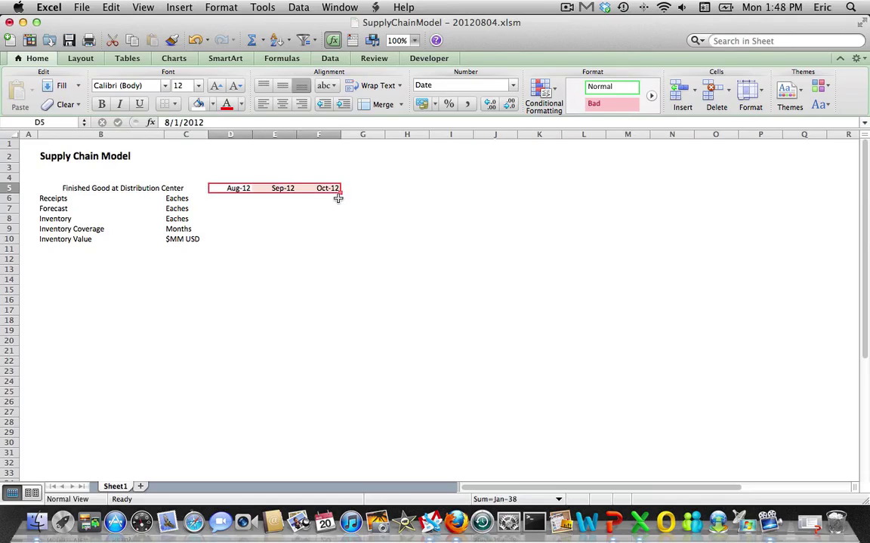
{"action": "left_click_drag", "start_coordinate": [328, 198], "coordinate": [420, 197]}
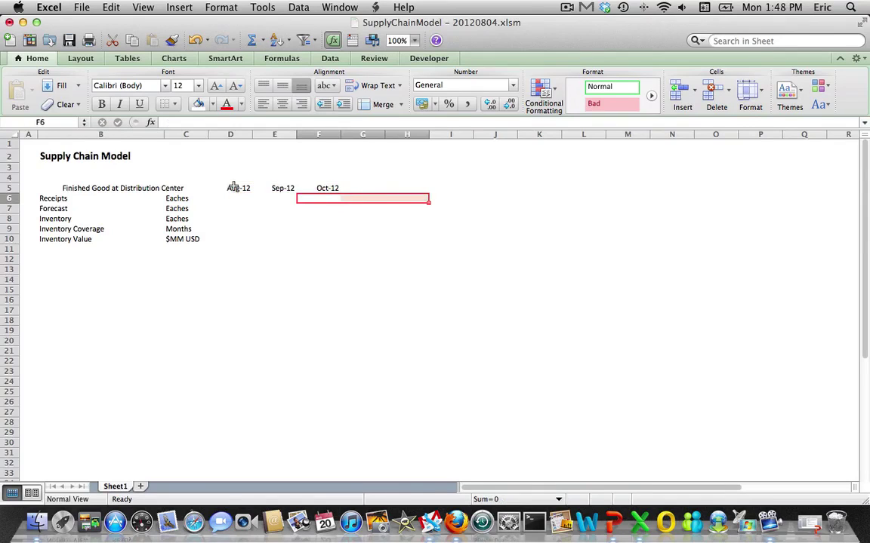
{"action": "left_click_drag", "start_coordinate": [229, 188], "coordinate": [764, 201]}
Apply All Borders to the whole finished-goods table, B5 to T10
{"action": "key", "text": "Home"}
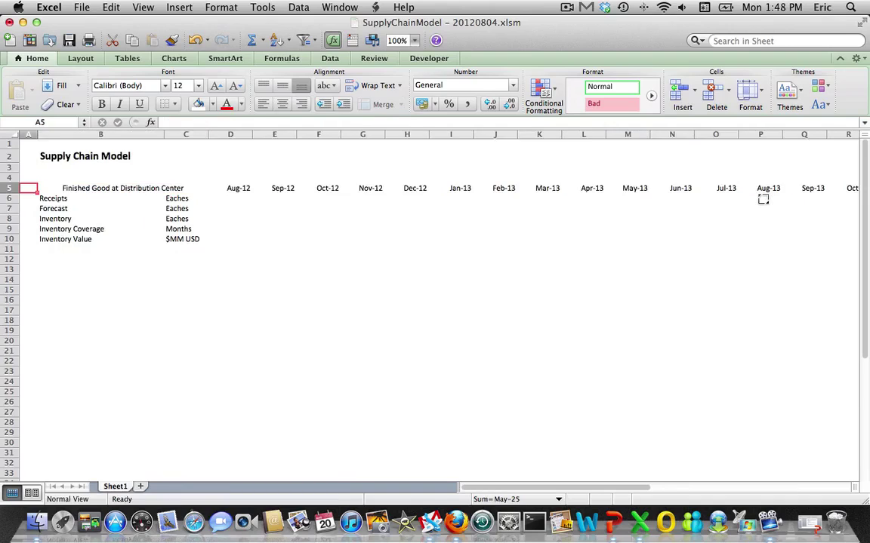
{"action": "key", "text": "Right"}
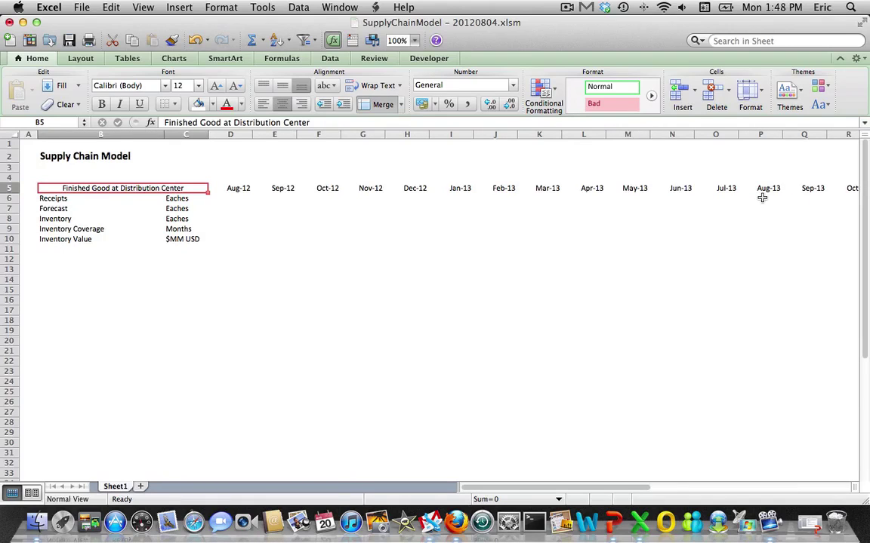
{"action": "key", "text": "shift+Down"}
{"action": "key", "text": "shift+Down"}
{"action": "key", "text": "shift+Down"}
{"action": "key", "text": "shift+Down"}
{"action": "key", "text": "shift+Down"}
{"action": "key", "text": "shift+Right"}
{"action": "key", "text": "shift+Right"}
{"action": "key", "text": "shift+Right"}
{"action": "key", "text": "shift+Right"}
{"action": "key", "text": "shift+Right"}
{"action": "key", "text": "shift+Right"}
{"action": "key", "text": "shift+Right"}
{"action": "key", "text": "shift+Right"}
{"action": "key", "text": "shift+Right"}
{"action": "key", "text": "shift+Right"}
{"action": "key", "text": "shift+Right"}
{"action": "key", "text": "shift+Right"}
{"action": "key", "text": "shift+Right"}
{"action": "key", "text": "shift+Right"}
{"action": "key", "text": "shift+Right"}
{"action": "key", "text": "shift+Right"}
{"action": "key", "text": "shift+Right"}
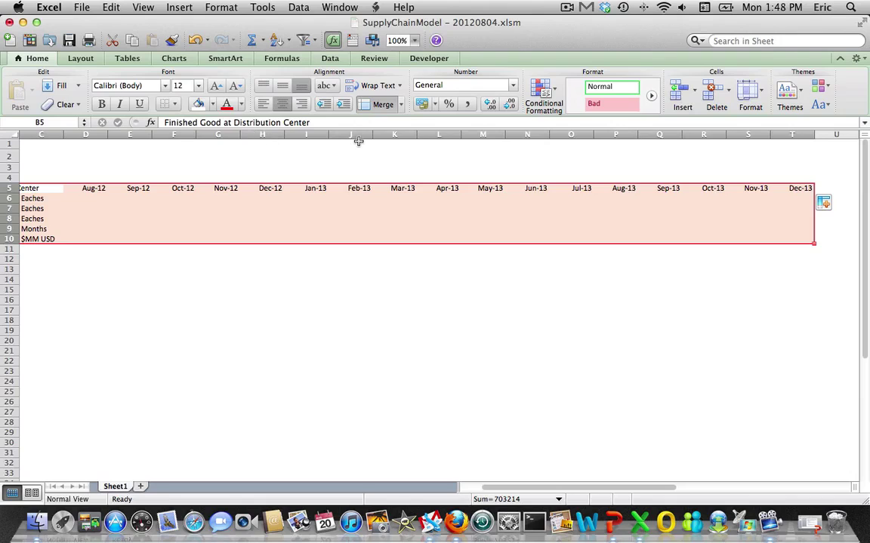
{"action": "left_click", "coordinate": [176, 107]}
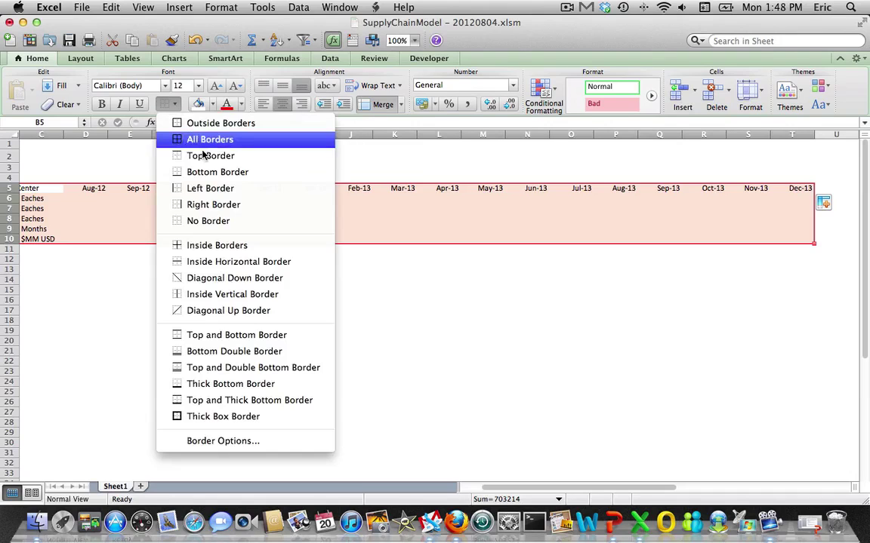
{"action": "left_click", "coordinate": [179, 139]}
{"action": "scroll", "coordinate": [103, 310], "scroll_direction": "left", "scroll_amount": 3}
{"action": "left_click", "coordinate": [103, 310]}
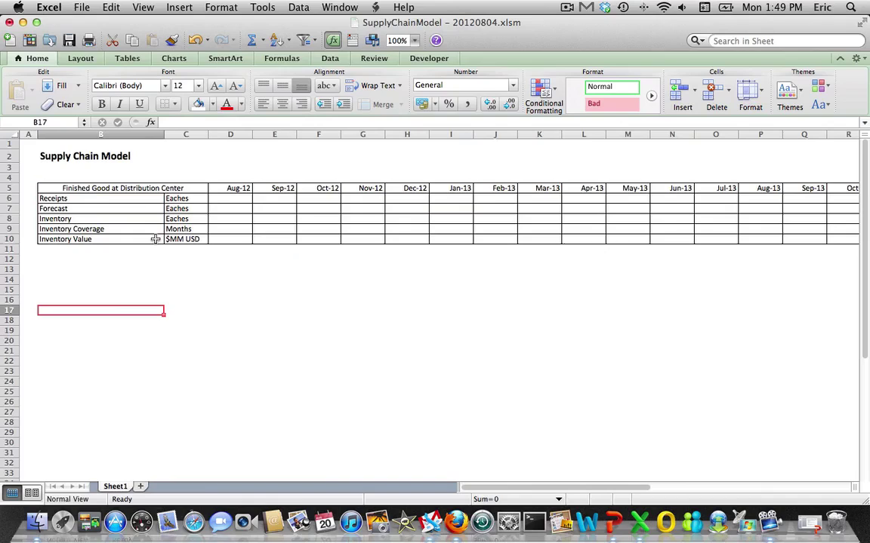
Make the heading, row labels and units in B5:C10 bold and fill them with the medium blue theme colour
{"action": "left_click", "coordinate": [88, 188]}
{"action": "left_click_drag", "start_coordinate": [88, 188], "coordinate": [82, 239]}
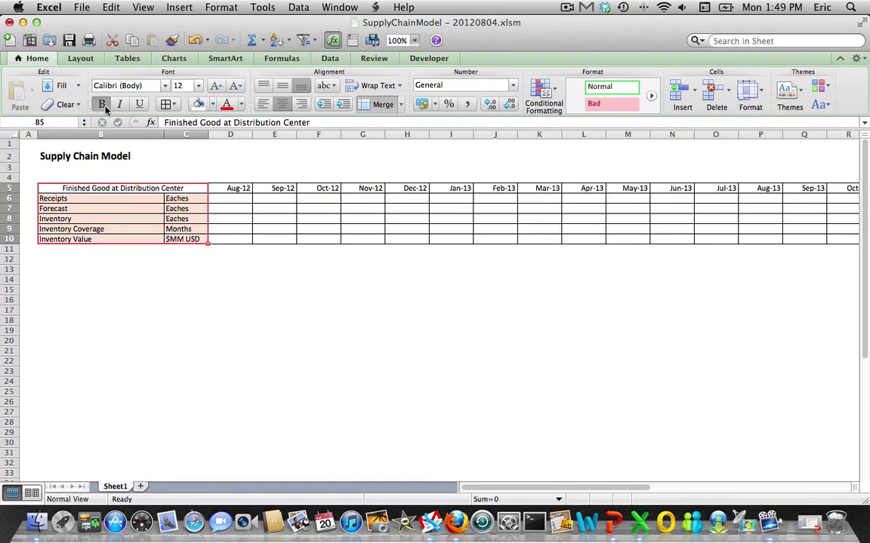
{"action": "left_click", "coordinate": [101, 104]}
{"action": "left_click", "coordinate": [200, 104]}
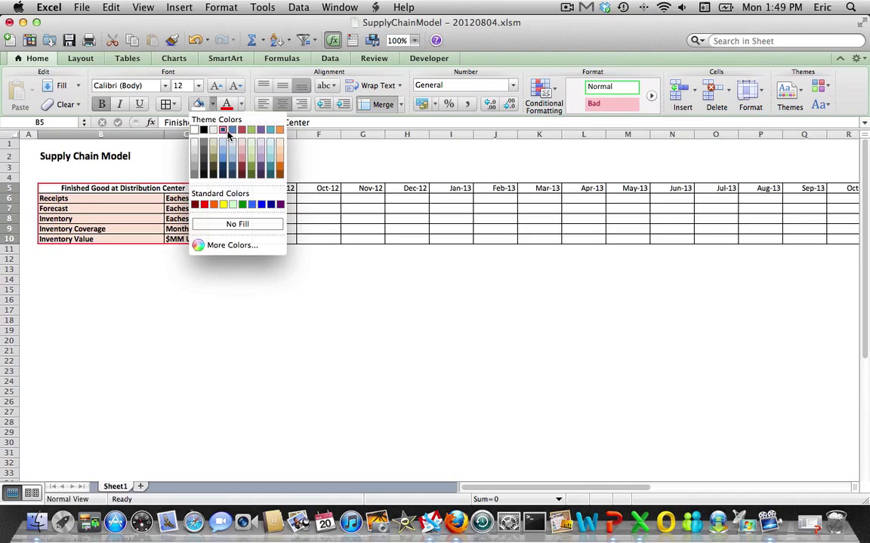
{"action": "left_click", "coordinate": [231, 131]}
{"action": "left_click", "coordinate": [169, 290]}
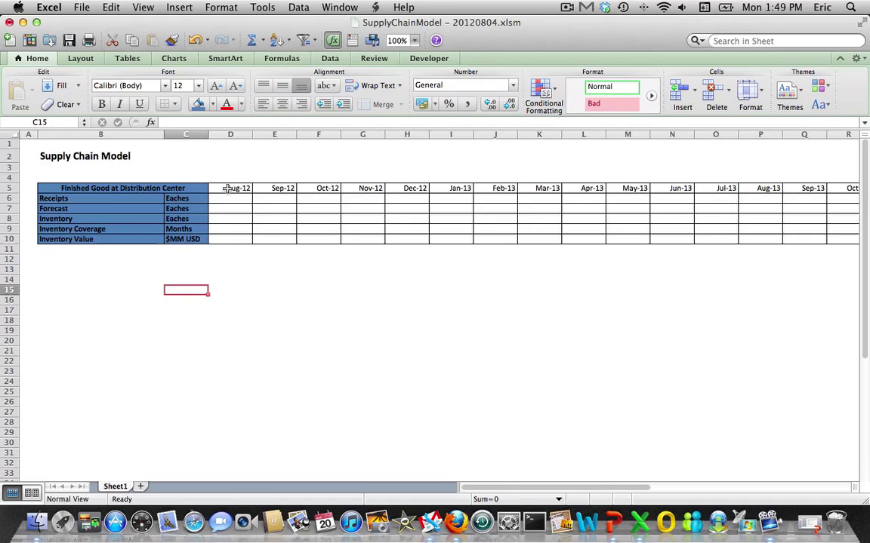
Fill the month headers D5:T5 with the same medium blue theme colour as the row labels
{"action": "left_click_drag", "start_coordinate": [228, 188], "coordinate": [770, 189]}
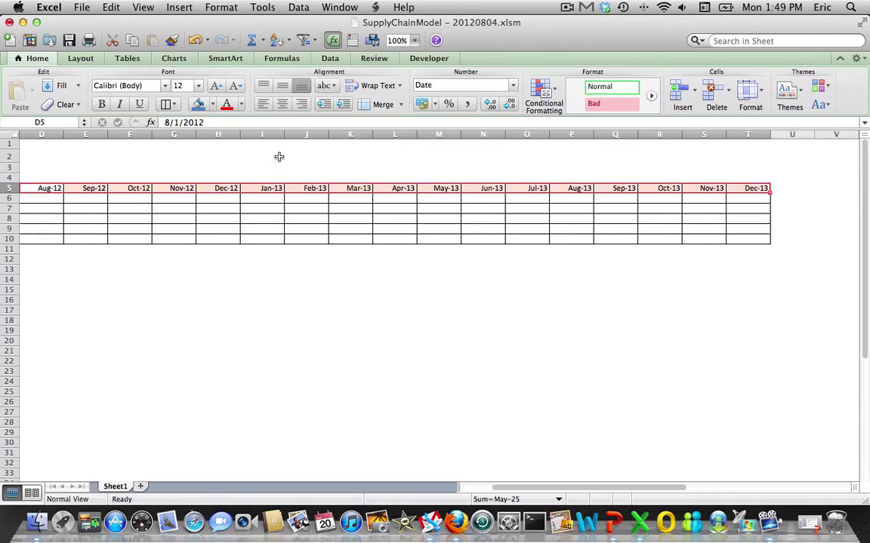
{"action": "left_click", "coordinate": [213, 105]}
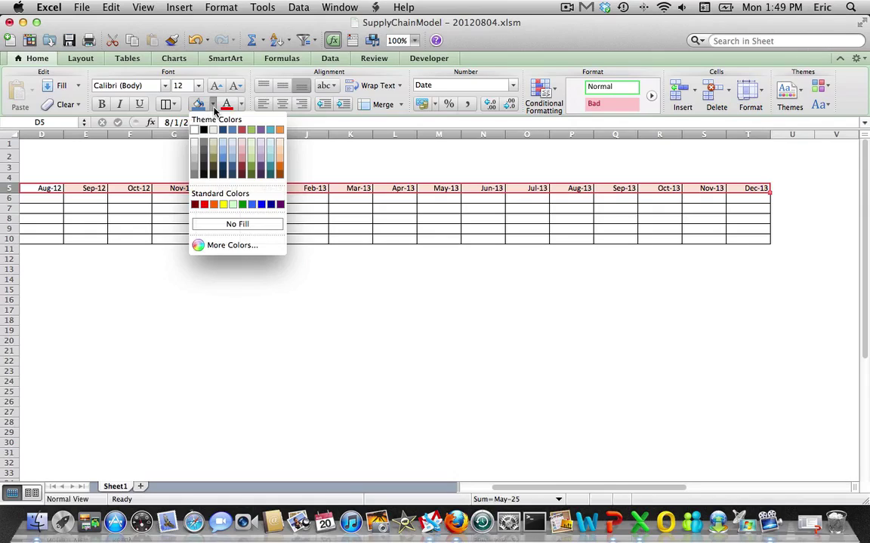
{"action": "left_click", "coordinate": [232, 130]}
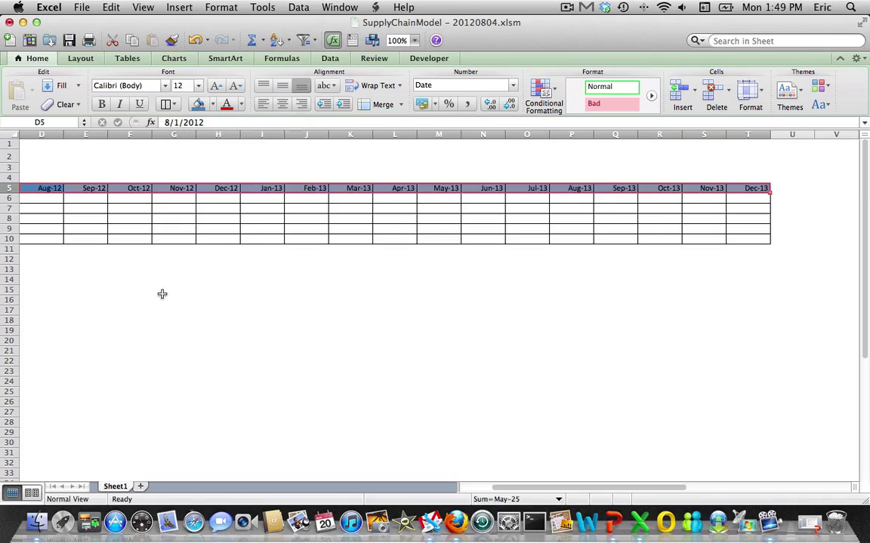
{"action": "left_click", "coordinate": [162, 293]}
{"action": "key", "text": "Left"}
{"action": "key", "text": "Left"}
{"action": "key", "text": "Left"}
{"action": "key", "text": "Left"}
{"action": "key", "text": "Left"}
{"action": "key", "text": "Left"}
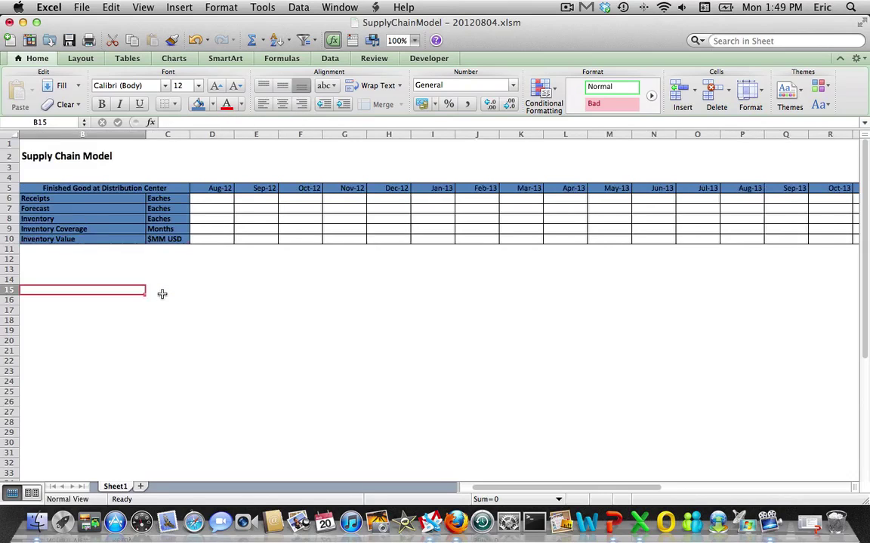
{"action": "key", "text": "Up"}
{"action": "key", "text": "Up"}
{"action": "key", "text": "Up"}
{"action": "key", "text": "Up"}
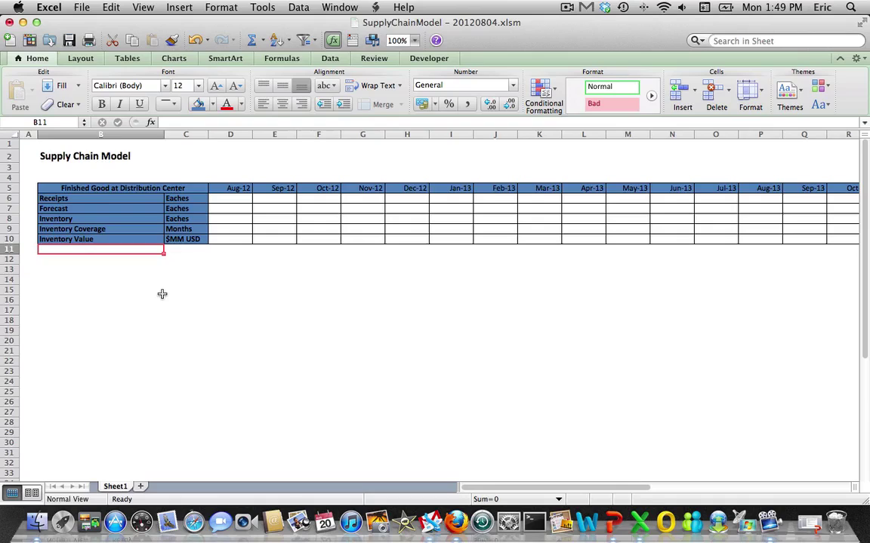
{"action": "key", "text": "Up"}
{"action": "key", "text": "Up"}
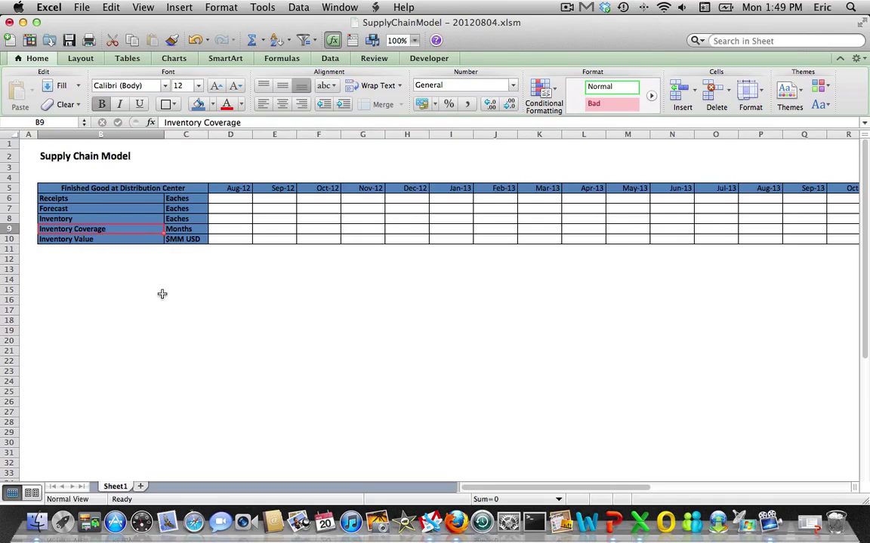
{"action": "key", "text": "shift+Down"}
{"action": "key", "text": "shift+Right"}
{"action": "key", "text": "shift+Right"}
{"action": "key", "text": "shift+Right"}
{"action": "key", "text": "shift+Right"}
{"action": "key", "text": "shift+Right"}
{"action": "key", "text": "shift+Right"}
{"action": "key", "text": "shift+Right"}
{"action": "key", "text": "shift+Right"}
{"action": "key", "text": "shift+Right"}
{"action": "key", "text": "shift+Right"}
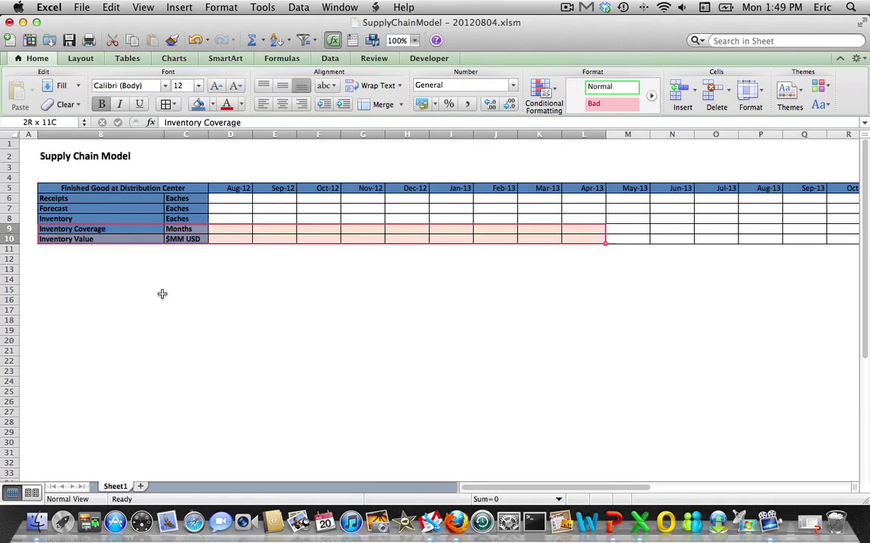
{"action": "key", "text": "shift+Right"}
{"action": "key", "text": "shift+Right"}
{"action": "key", "text": "shift+Right"}
{"action": "key", "text": "shift+Right"}
{"action": "key", "text": "shift+Right"}
{"action": "key", "text": "shift+Right"}
{"action": "key", "text": "shift+Right"}
{"action": "key", "text": "shift+Right"}
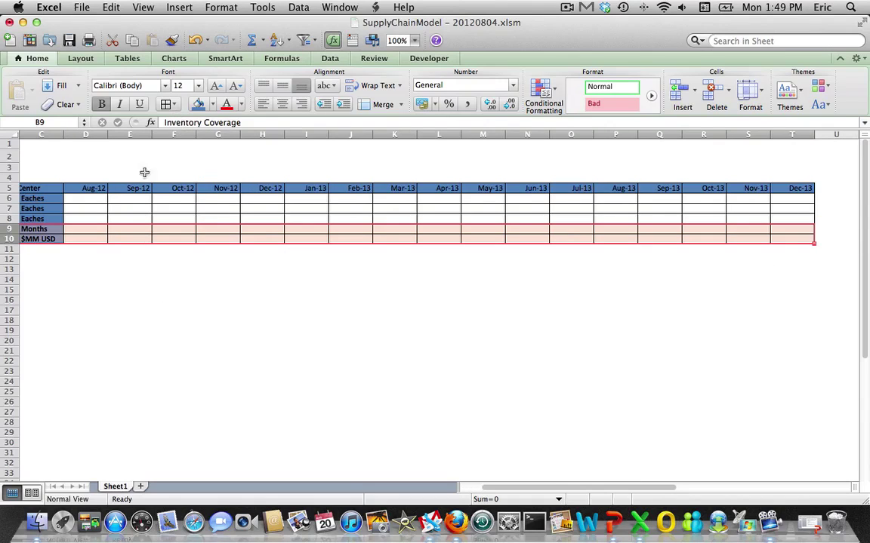
{"action": "left_click", "coordinate": [36, 229]}
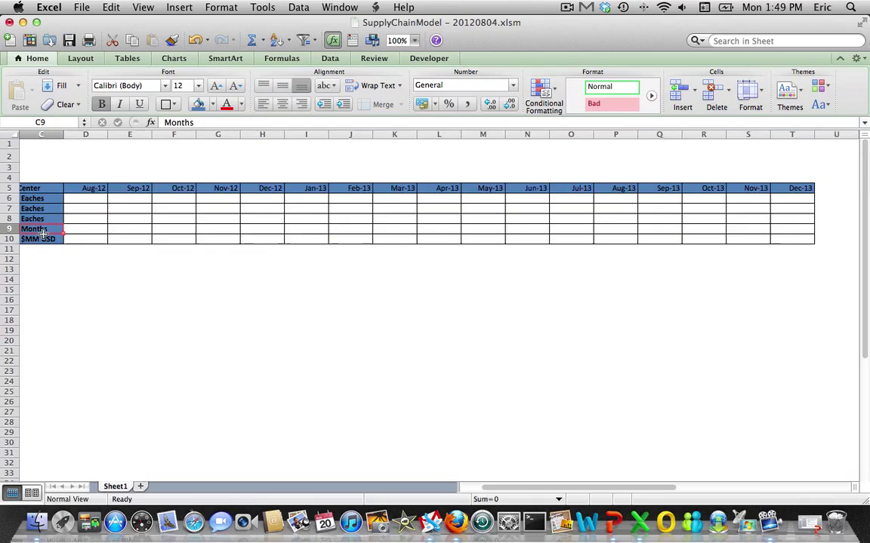
{"action": "key", "text": "Left"}
{"action": "key", "text": "shift+Right"}
{"action": "key", "text": "shift+Right"}
{"action": "key", "text": "shift+Right"}
{"action": "key", "text": "shift+Right"}
{"action": "key", "text": "shift+Right"}
{"action": "key", "text": "shift+Right"}
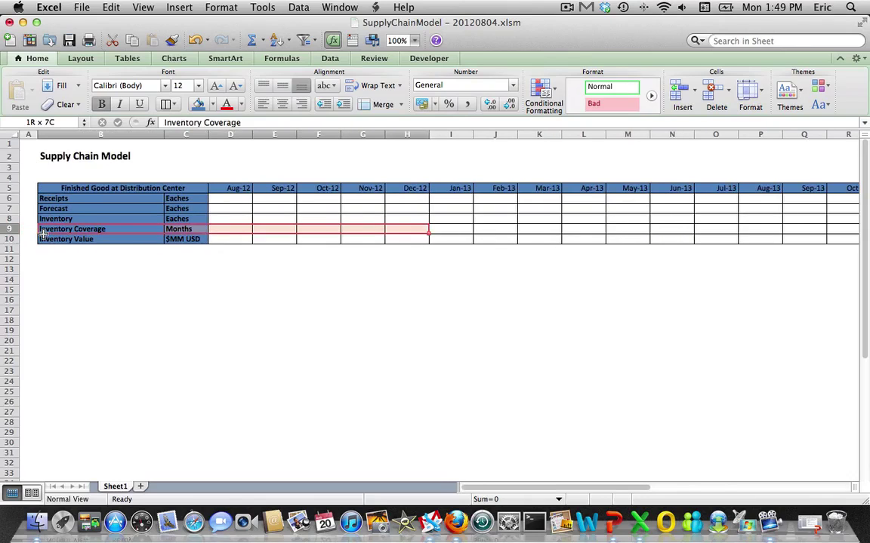
{"action": "key", "text": "shift+Right"}
{"action": "key", "text": "shift+Right"}
{"action": "key", "text": "shift+Right"}
{"action": "key", "text": "shift+Right"}
{"action": "key", "text": "shift+Right"}
{"action": "key", "text": "shift+Right"}
{"action": "key", "text": "shift+Right"}
{"action": "key", "text": "shift+Right"}
{"action": "key", "text": "shift+Right"}
{"action": "key", "text": "shift+Right"}
{"action": "key", "text": "shift+Right"}
{"action": "key", "text": "shift+Right"}
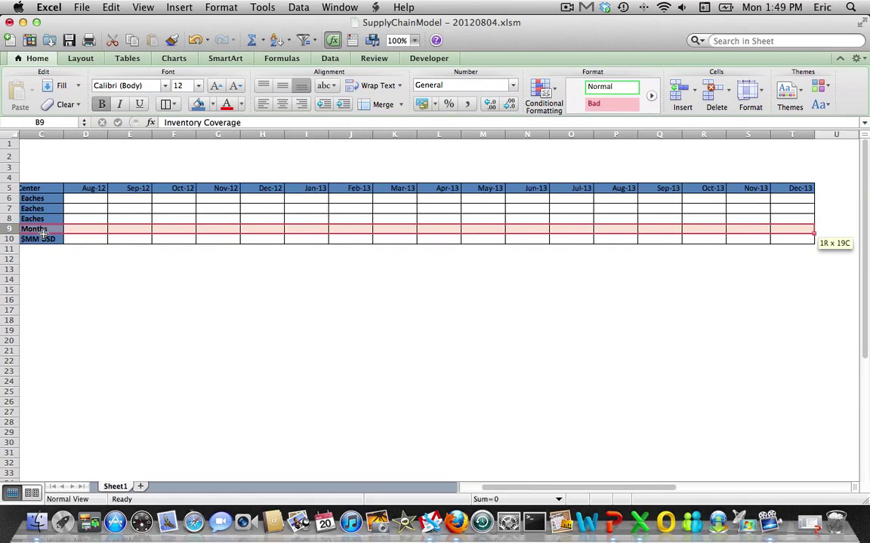
{"action": "left_click", "coordinate": [176, 105]}
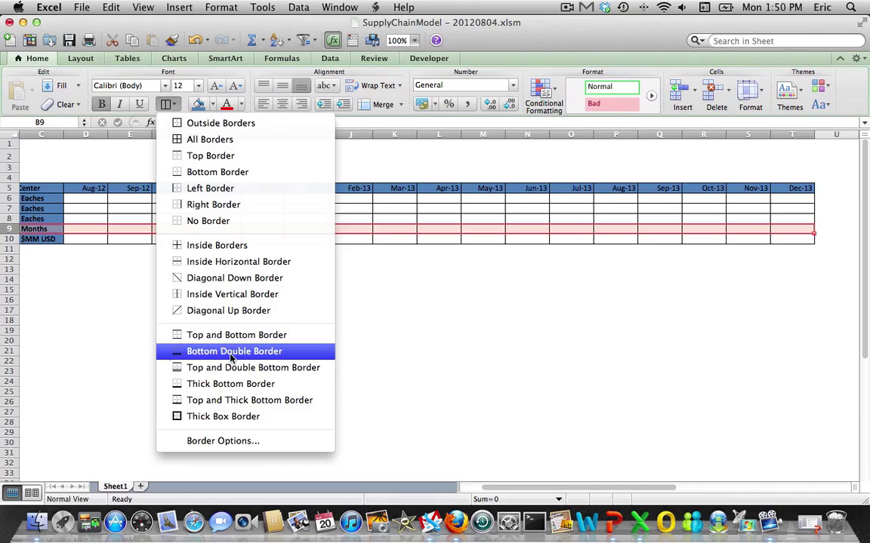
{"action": "left_click", "coordinate": [102, 346]}
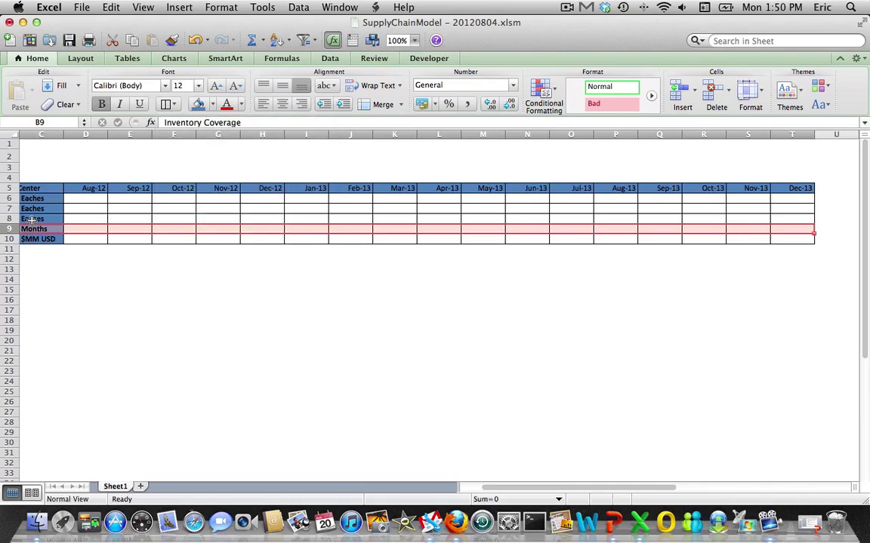
Apply a Bottom Double Border to the Inventory row, B8 to T8, of the finished-goods table
{"action": "left_click_drag", "start_coordinate": [27, 223], "coordinate": [807, 221]}
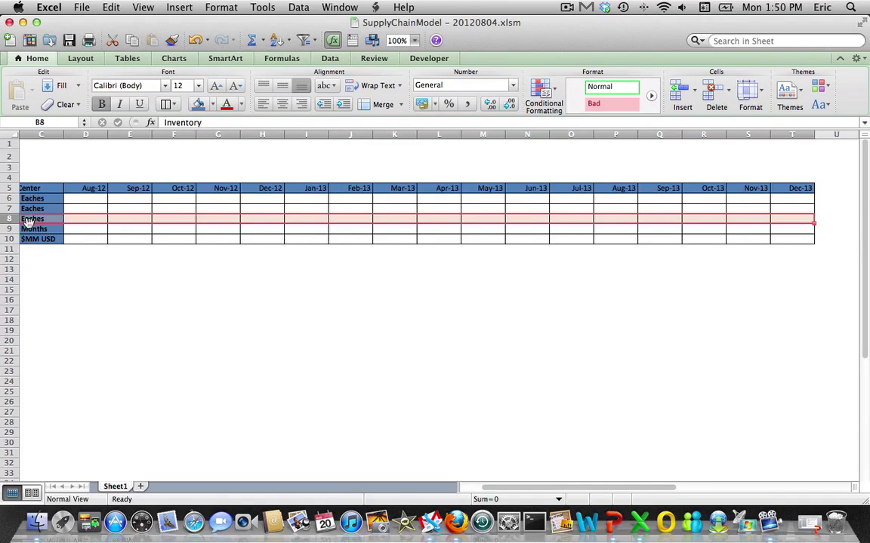
{"action": "left_click", "coordinate": [175, 105]}
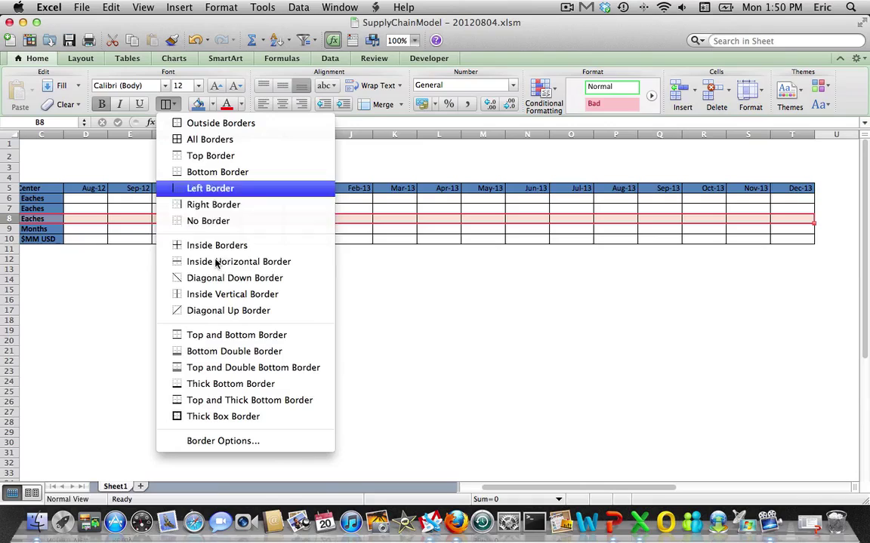
{"action": "left_click", "coordinate": [219, 352]}
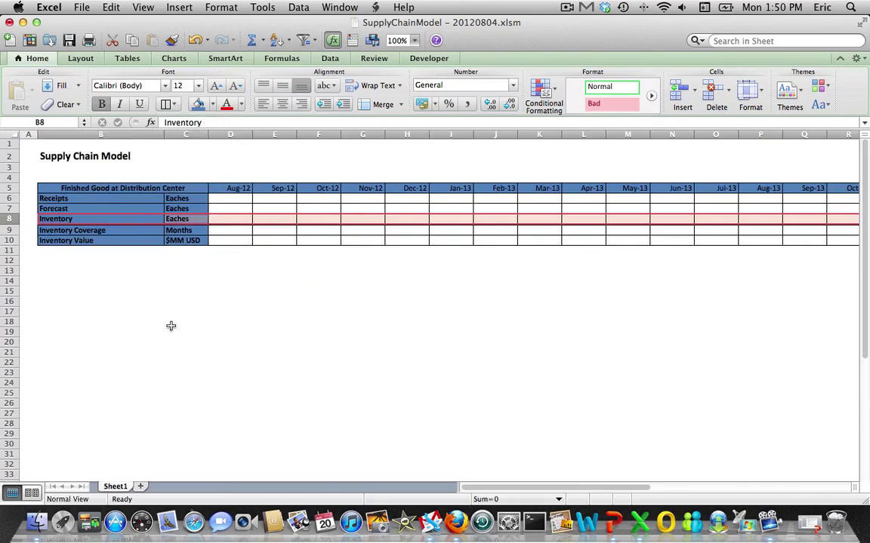
{"action": "left_click", "coordinate": [170, 326]}
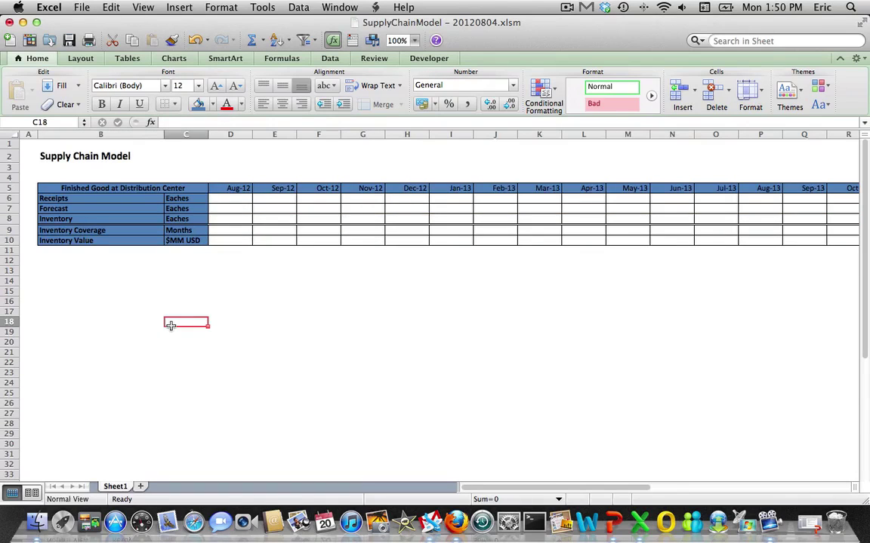
Enter the Forecast row values 1000, 1200, 1300 and 1400 for Sep-12 through Dec-12
{"action": "key", "text": "Up"}
{"action": "key", "text": "Up"}
{"action": "key", "text": "Up"}
{"action": "key", "text": "Up"}
{"action": "key", "text": "Up"}
{"action": "key", "text": "Up"}
{"action": "key", "text": "Up"}
{"action": "key", "text": "Up"}
{"action": "key", "text": "Up"}
{"action": "key", "text": "Up"}
{"action": "key", "text": "Up"}
{"action": "key", "text": "Up"}
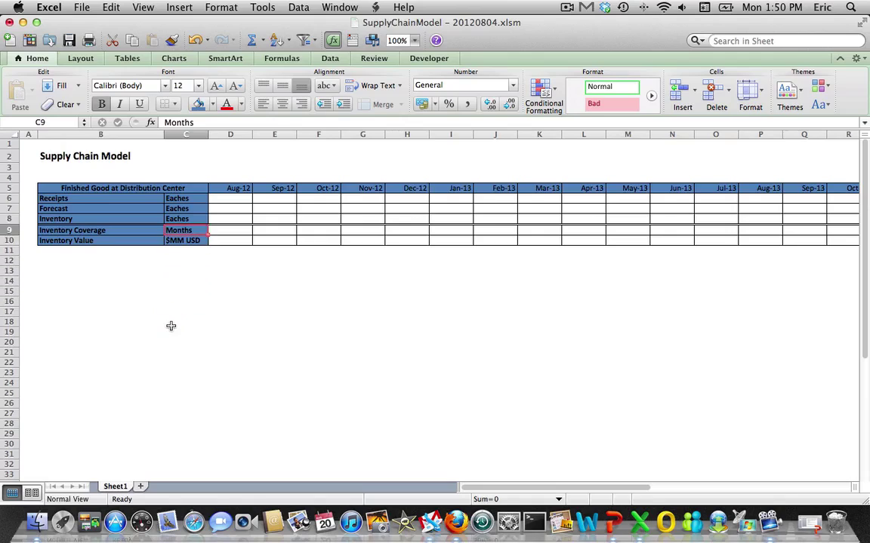
{"action": "key", "text": "Left"}
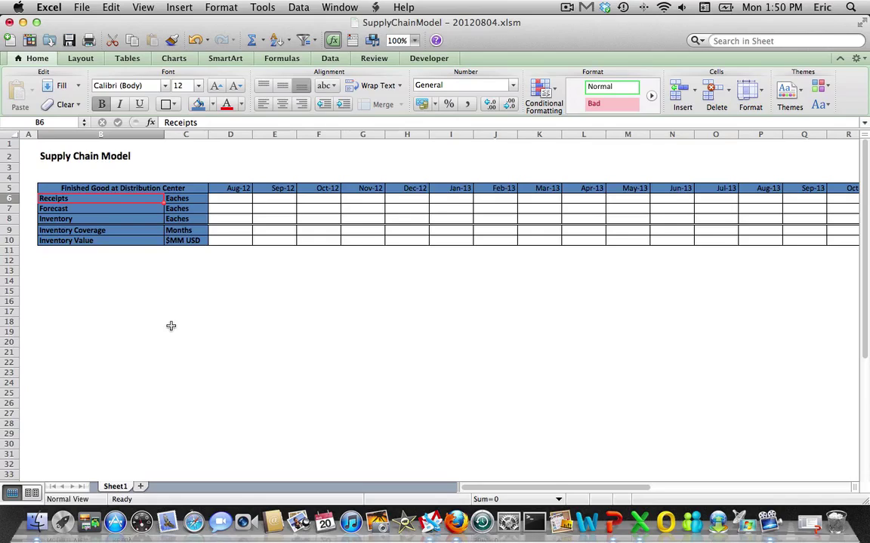
{"action": "key", "text": "Right"}
{"action": "key", "text": "Right"}
{"action": "key", "text": "Down"}
{"action": "key", "text": "Right"}
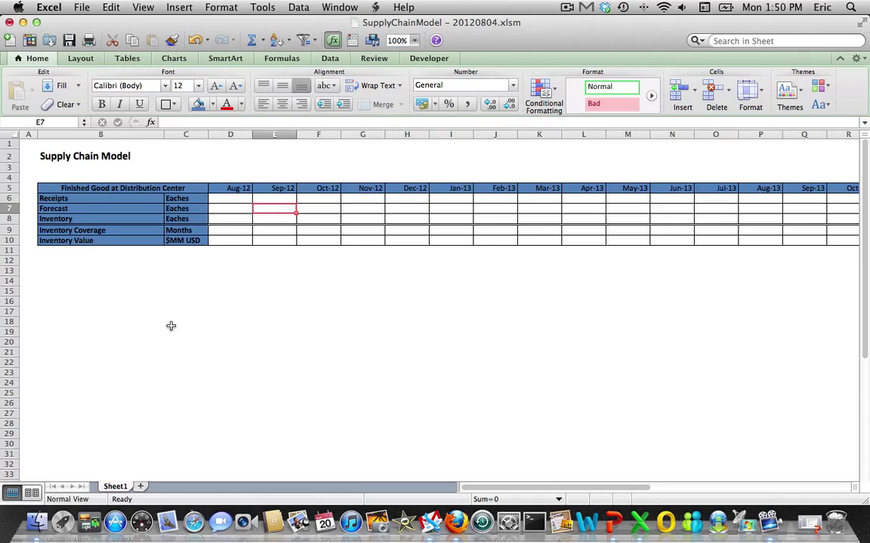
{"action": "type", "text": "1000"}
{"action": "key", "text": "Tab"}
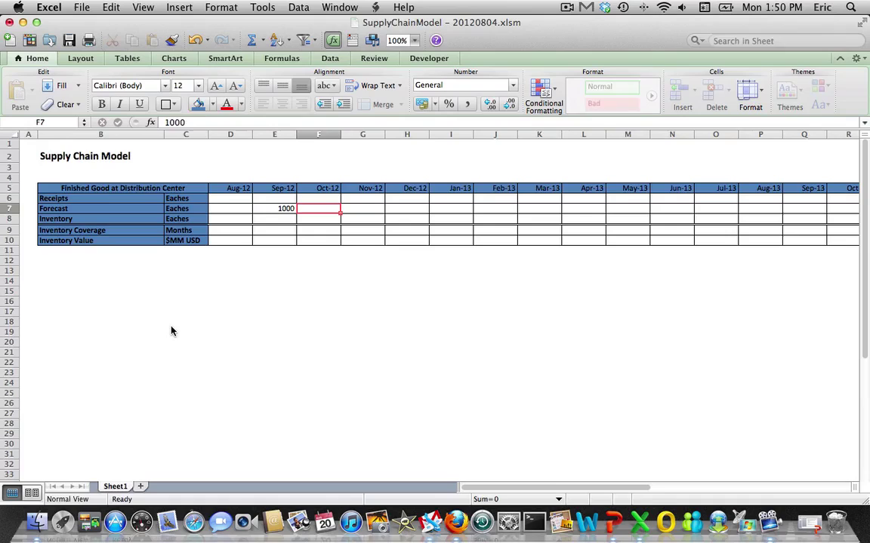
{"action": "type", "text": "1200"}
{"action": "key", "text": "Tab"}
{"action": "type", "text": "1300"}
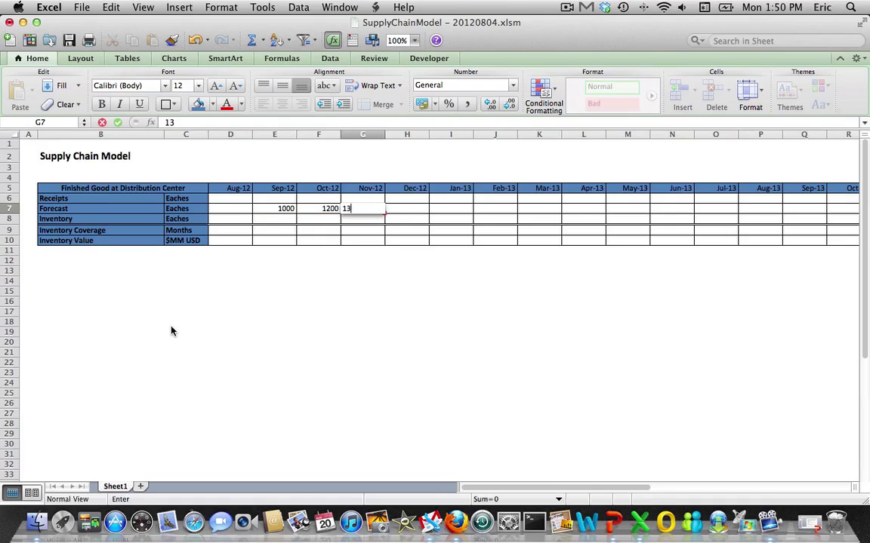
{"action": "key", "text": "Tab"}
{"action": "type", "text": "1400"}
{"action": "key", "text": "Tab"}
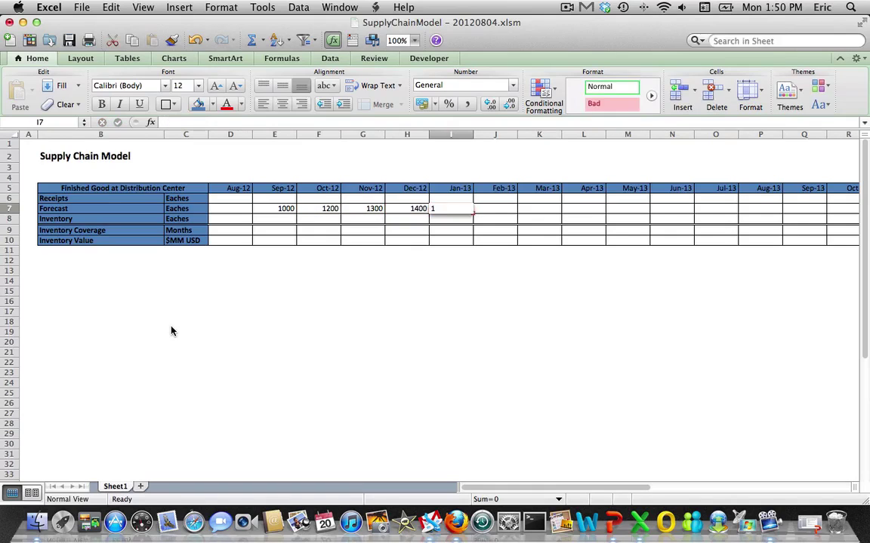
Enter the Forecast row values 1400, 1350, 1200 and 1200 for Jan-13 through Apr-13
{"action": "type", "text": "1400"}
{"action": "key", "text": "Tab"}
{"action": "type", "text": "1350"}
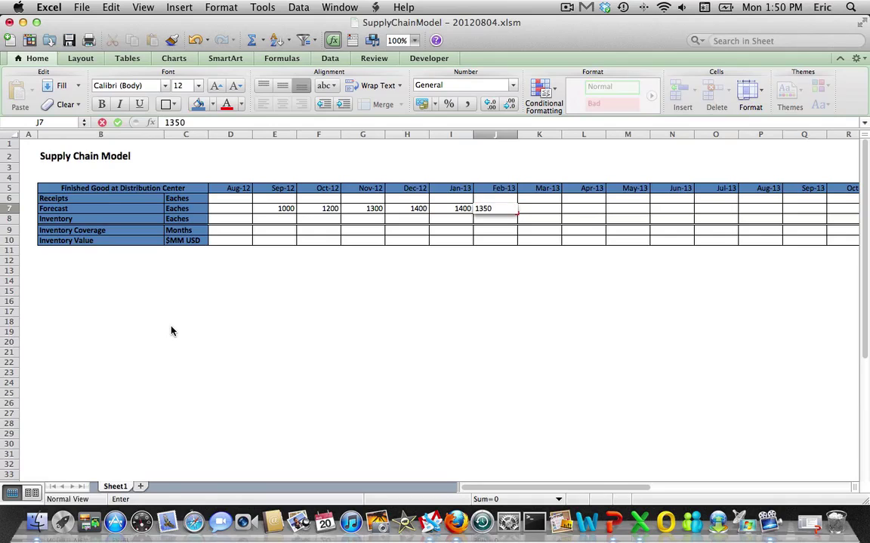
{"action": "key", "text": "Tab"}
{"action": "type", "text": "1200"}
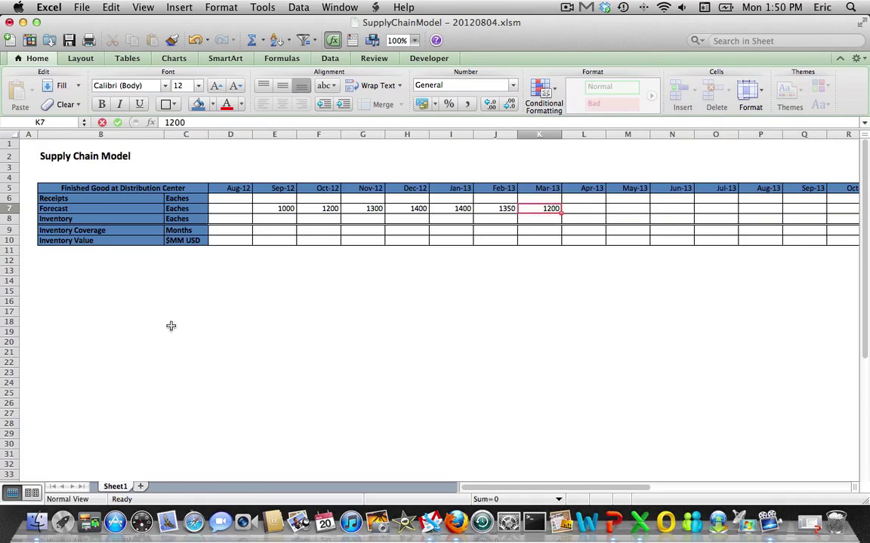
{"action": "key", "text": "Tab"}
{"action": "type", "text": "1200"}
{"action": "key", "text": "Tab"}
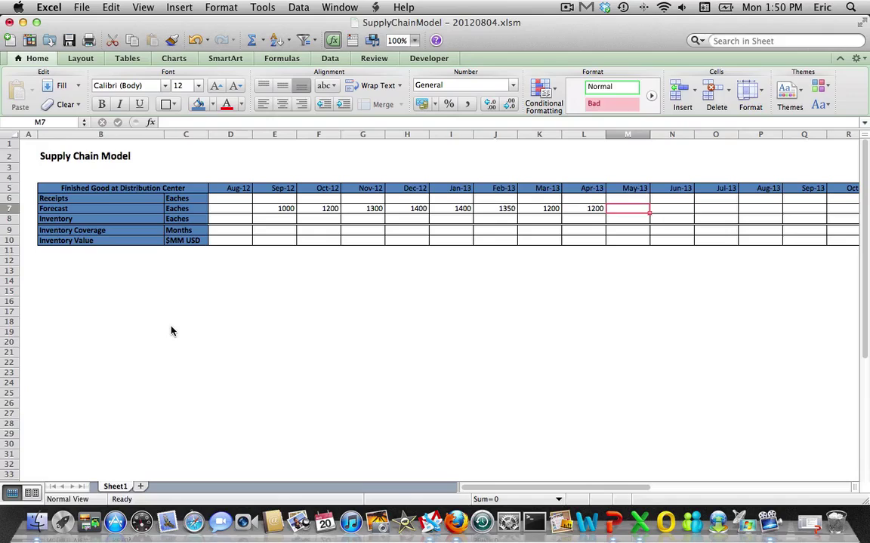
Enter the Forecast row values 1000, 900, 950 and 1000 for May-13 through Aug-13
{"action": "type", "text": "1000"}
{"action": "key", "text": "Tab"}
{"action": "type", "text": "900"}
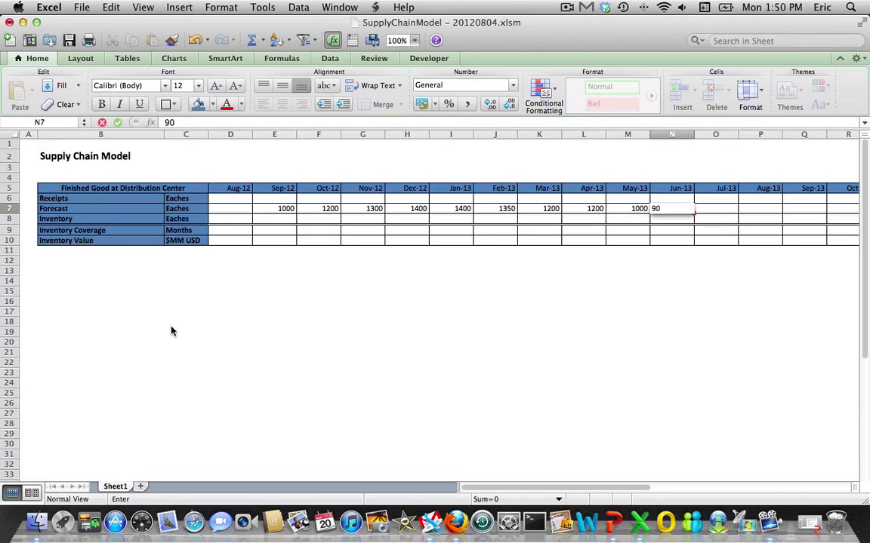
{"action": "key", "text": "Return"}
{"action": "key", "text": "Tab"}
{"action": "type", "text": "950"}
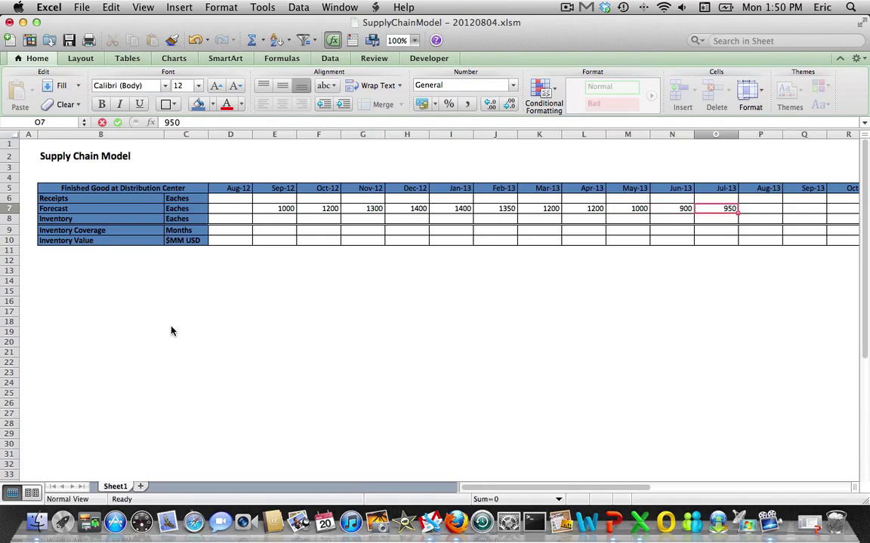
{"action": "key", "text": "Tab"}
{"action": "type", "text": "1000"}
{"action": "key", "text": "Tab"}
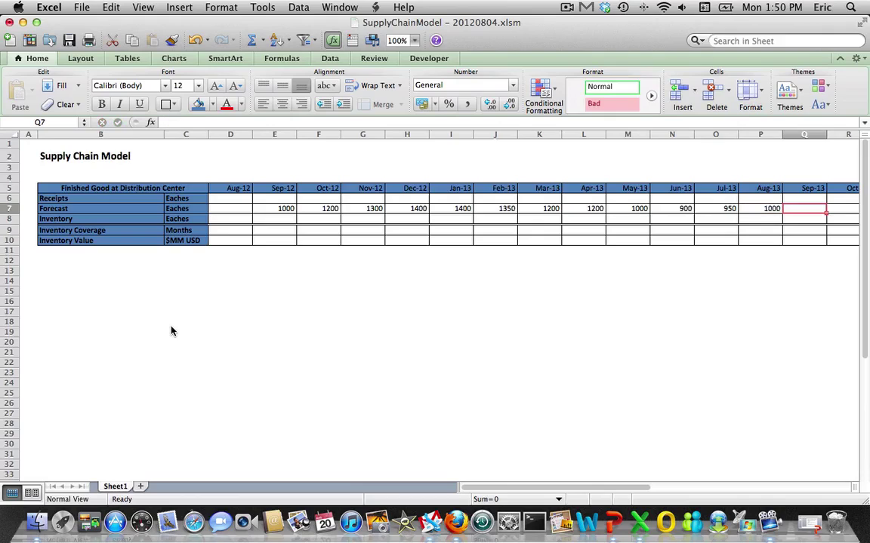
Enter the Forecast row values 1200, 1250, 1275 and 1300 for Sep-13 through Dec-13
{"action": "type", "text": "1200"}
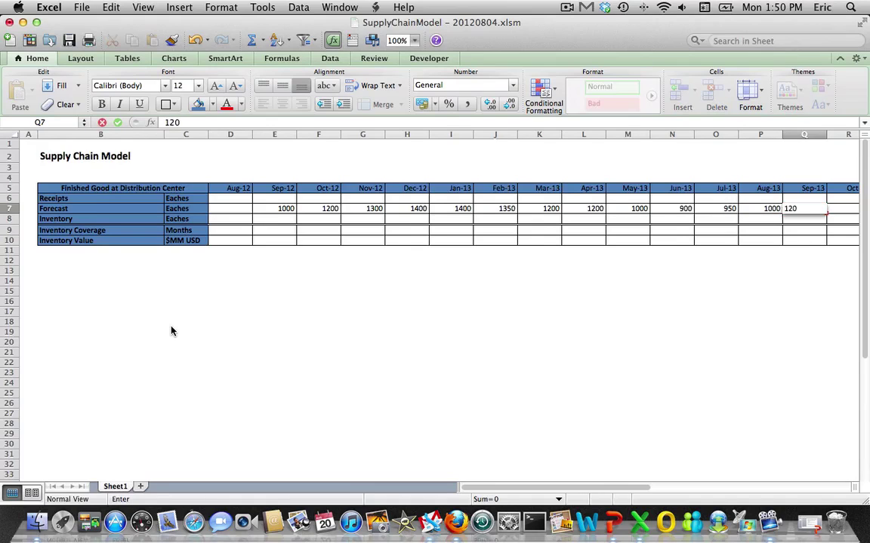
{"action": "key", "text": "Tab"}
{"action": "type", "text": "1250"}
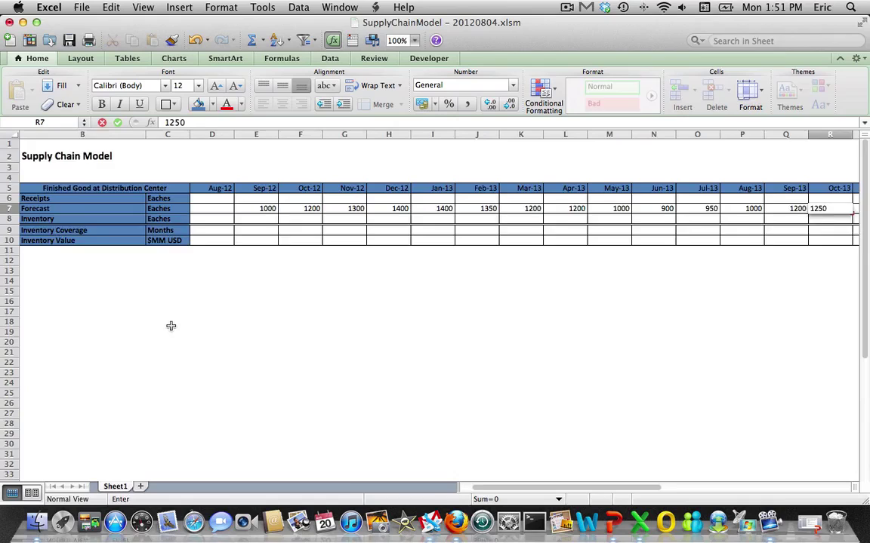
{"action": "key", "text": "Tab"}
{"action": "type", "text": "1275"}
{"action": "key", "text": "Tab"}
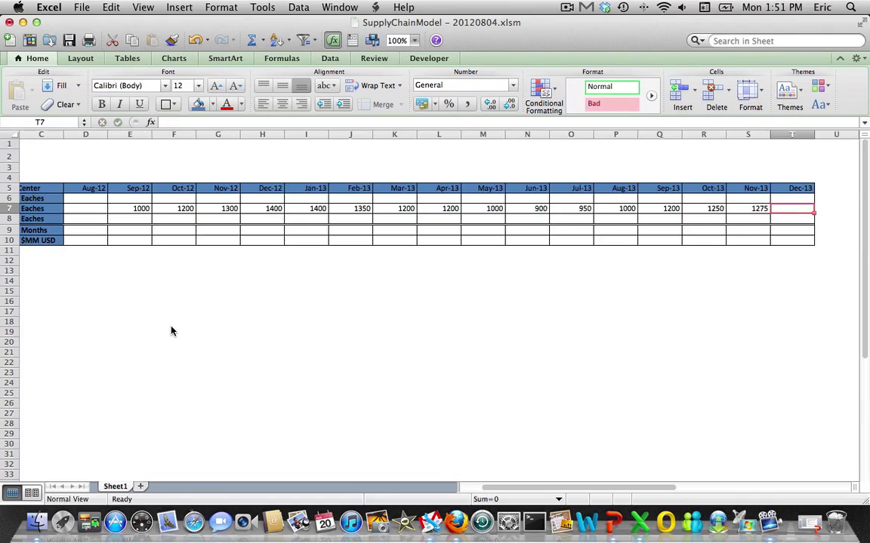
{"action": "type", "text": "1300"}
{"action": "key", "text": "Tab"}
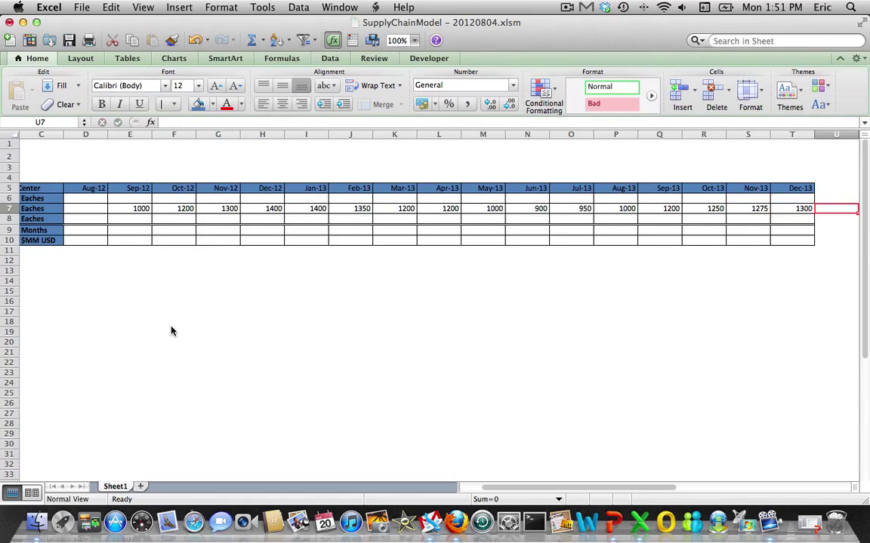
Enter 2500 as the starting Inventory for Aug-12 in cell D8
{"action": "key", "text": "Down"}
{"action": "key", "text": "Left"}
{"action": "key", "text": "Left"}
{"action": "key", "text": "Left"}
{"action": "key", "text": "Left"}
{"action": "key", "text": "Left"}
{"action": "key", "text": "Left"}
{"action": "key", "text": "Left"}
{"action": "key", "text": "Left"}
{"action": "key", "text": "Left"}
{"action": "key", "text": "Left"}
{"action": "key", "text": "Left"}
{"action": "key", "text": "Left"}
{"action": "key", "text": "Left"}
{"action": "key", "text": "Left"}
{"action": "key", "text": "Left"}
{"action": "key", "text": "Left"}
{"action": "key", "text": "Left"}
{"action": "key", "text": "Left"}
{"action": "key", "text": "Left"}
{"action": "key", "text": "Left"}
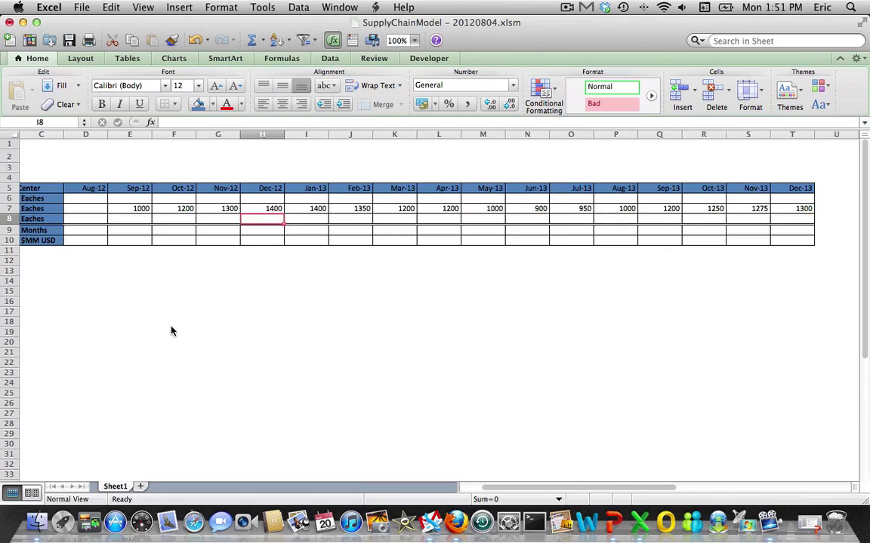
{"action": "key", "text": "Right"}
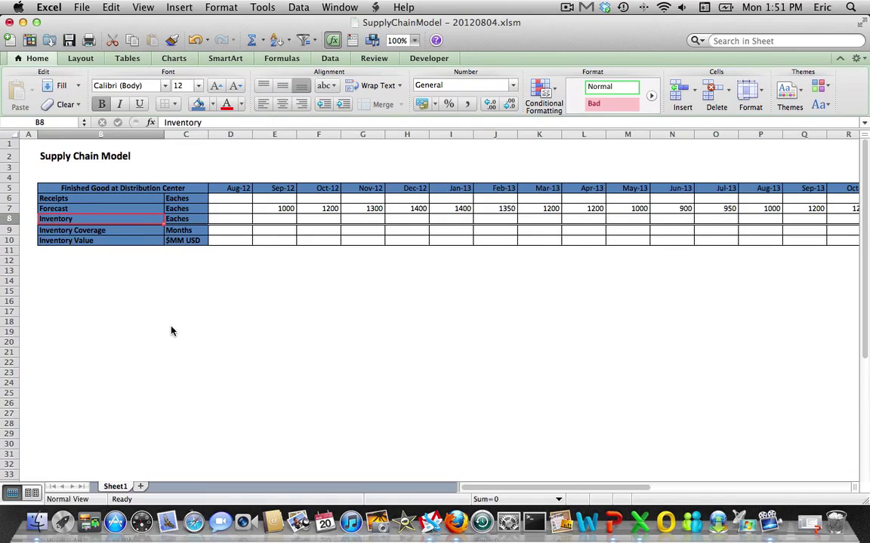
{"action": "key", "text": "Right"}
{"action": "key", "text": "Right"}
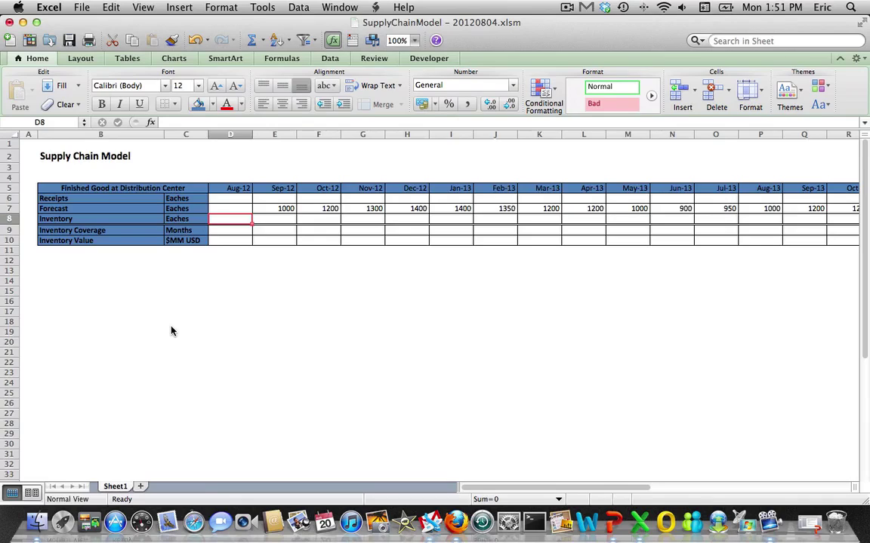
{"action": "type", "text": "2500"}
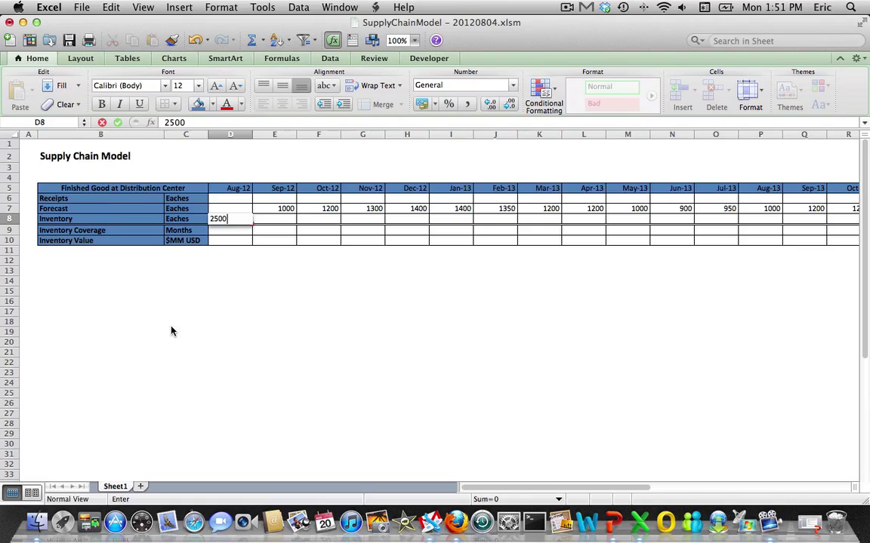
{"action": "key", "text": "Return"}
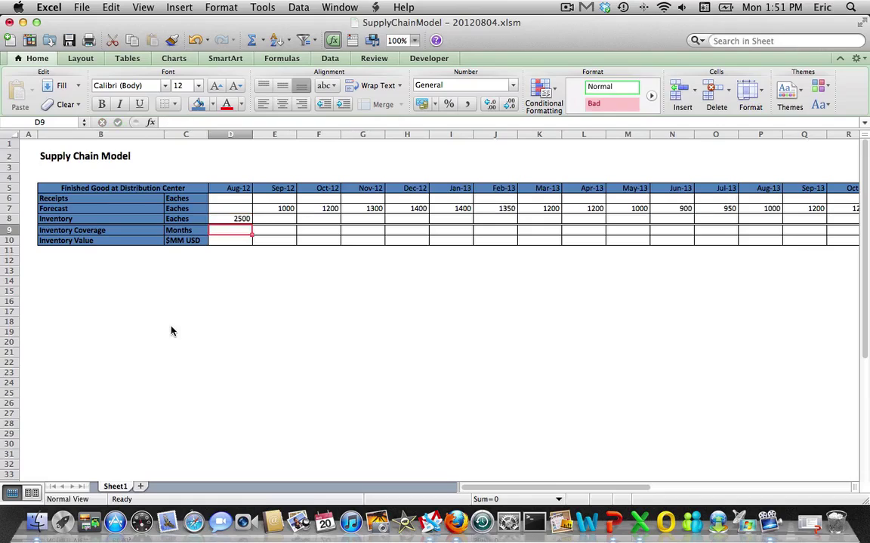
Enter the Sep-12 Inventory formula =D8+E6-E7 in E8, adding receipts to the prior month's inventory and subtracting the forecast
{"action": "key", "text": "Up"}
{"action": "key", "text": "Right"}
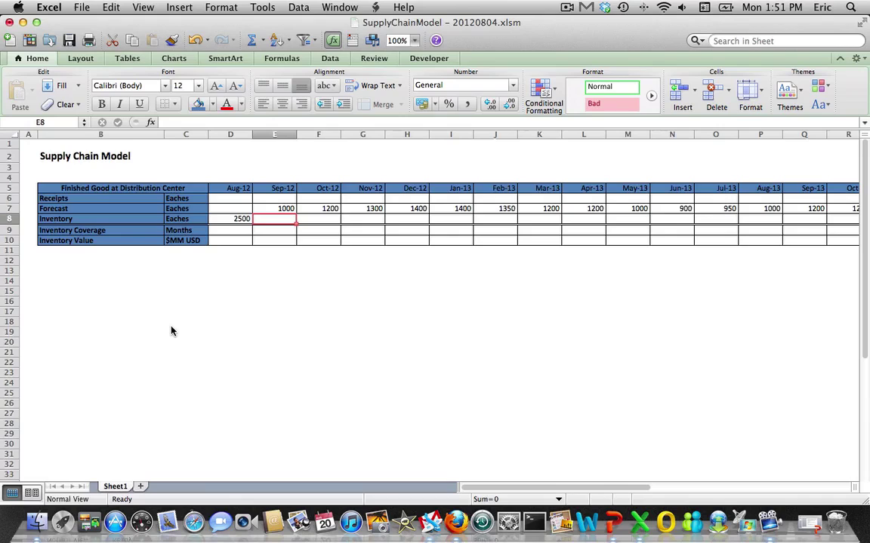
{"action": "left_click", "coordinate": [9, 219]}
{"action": "key", "text": "Right"}
{"action": "key", "text": "Right"}
{"action": "key", "text": "Right"}
{"action": "key", "text": "Right"}
{"action": "type", "text": "="}
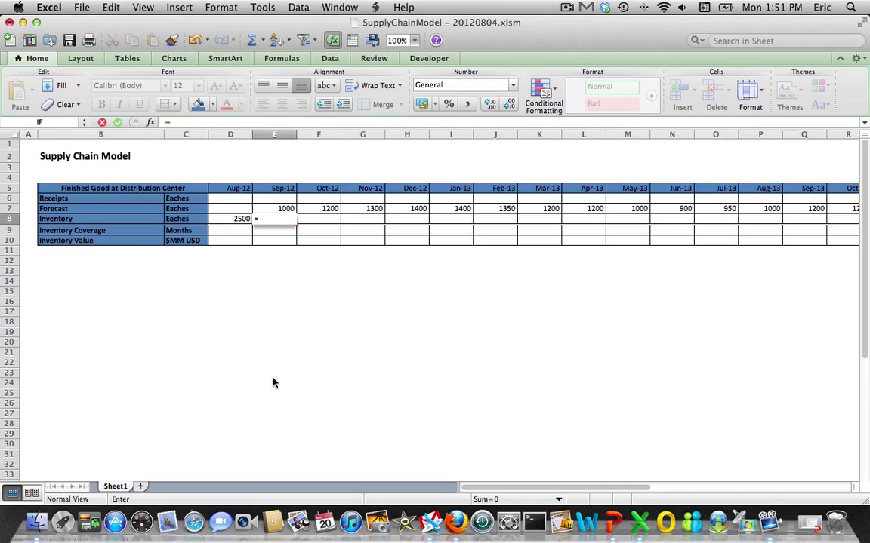
{"action": "left_click", "coordinate": [232, 219]}
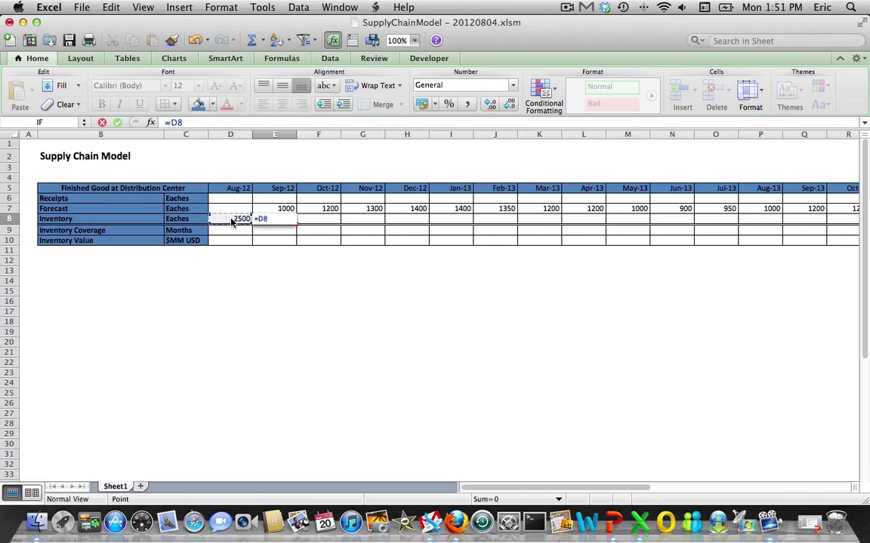
{"action": "type", "text": "+"}
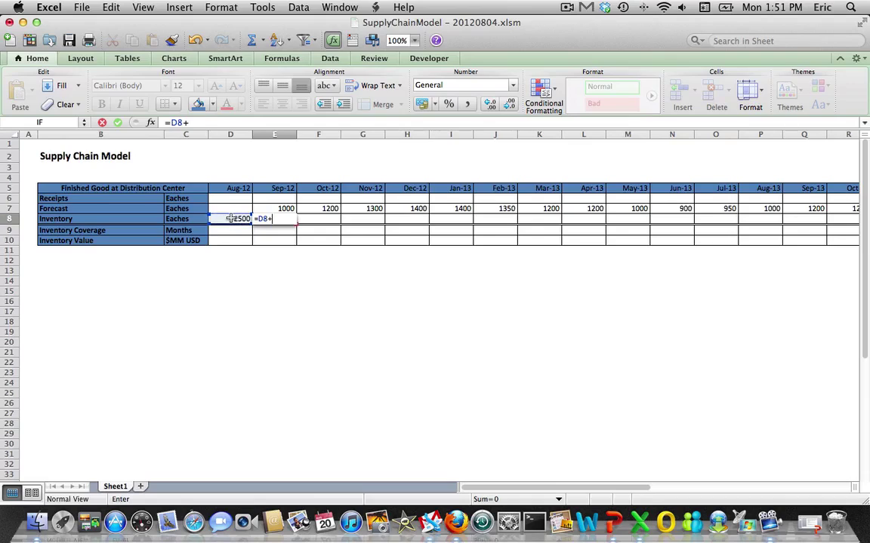
{"action": "left_click", "coordinate": [265, 200]}
{"action": "type", "text": "-"}
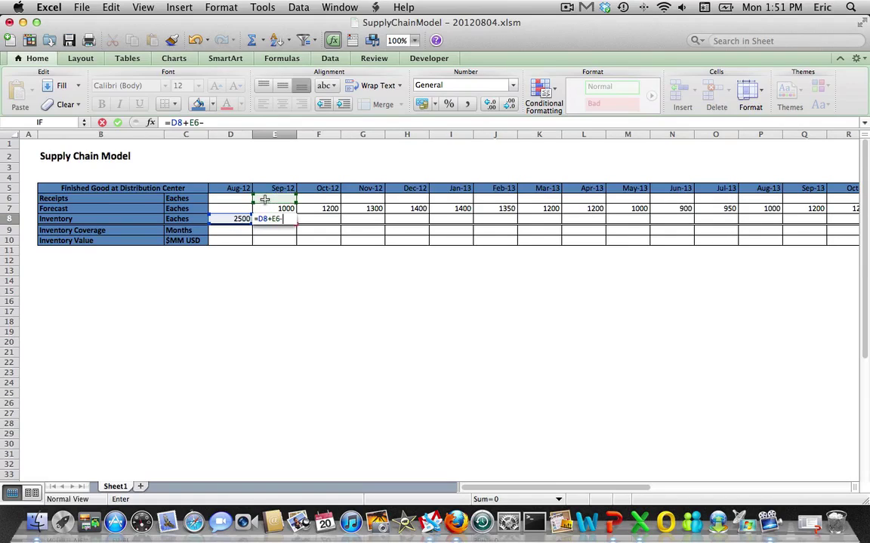
{"action": "left_click", "coordinate": [268, 209]}
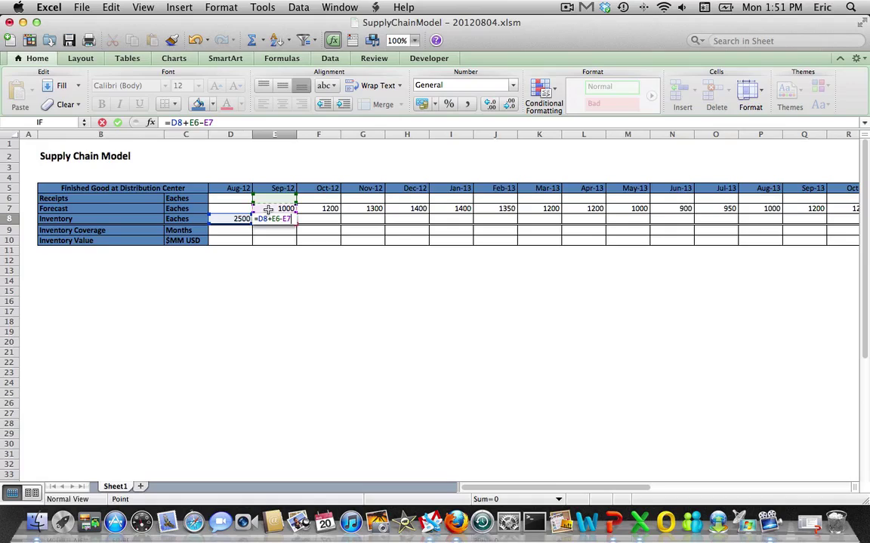
{"action": "key", "text": "Return"}
Fill the Inventory formula from E8 across row 8 through Dec-13 in T8
{"action": "left_click", "coordinate": [270, 218]}
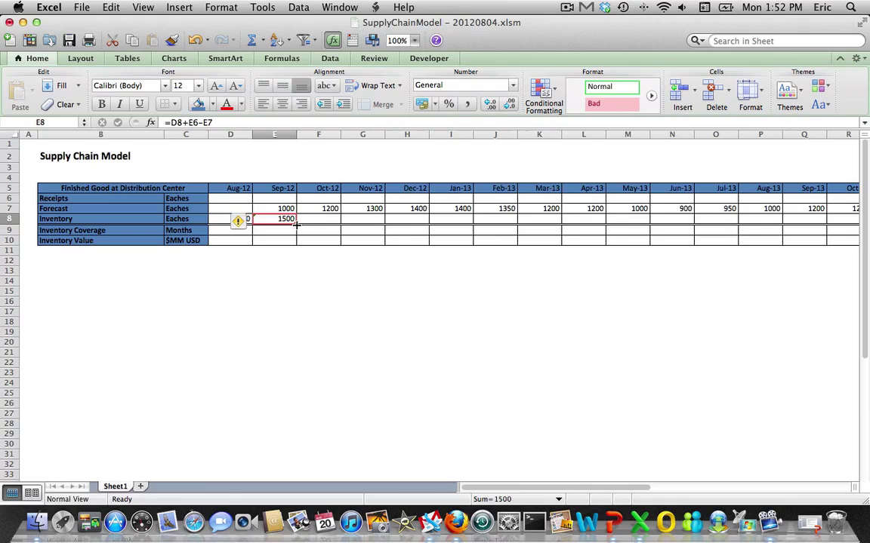
{"action": "left_click_drag", "start_coordinate": [296, 224], "coordinate": [631, 225]}
{"action": "key", "text": "Home"}
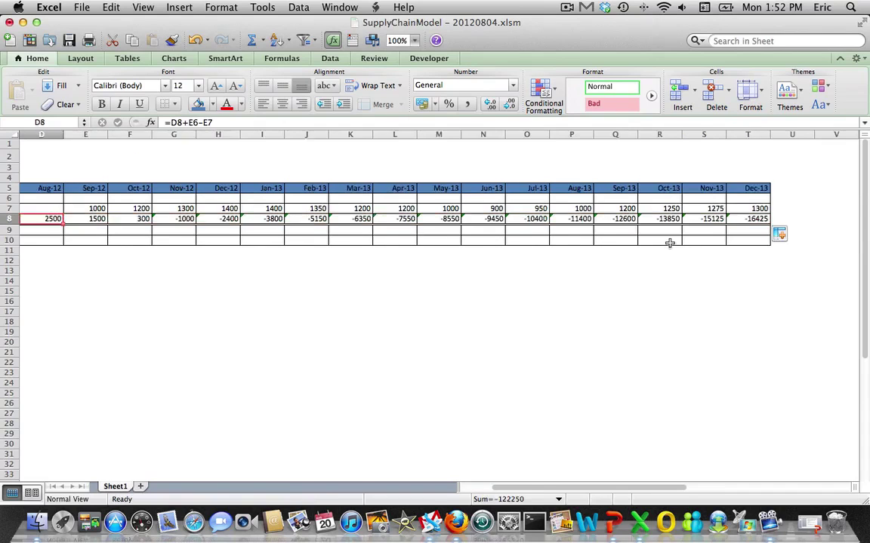
{"action": "left_click", "coordinate": [7, 198]}
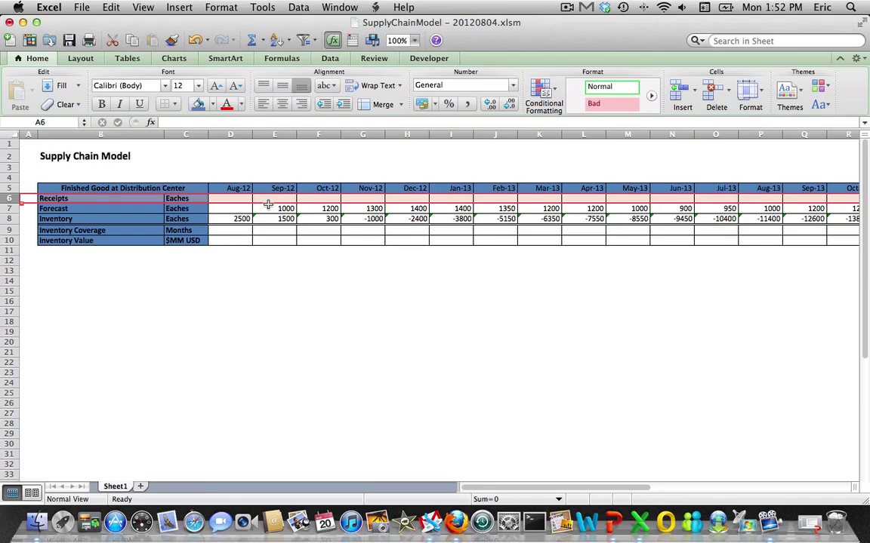
{"action": "left_click", "coordinate": [268, 292]}
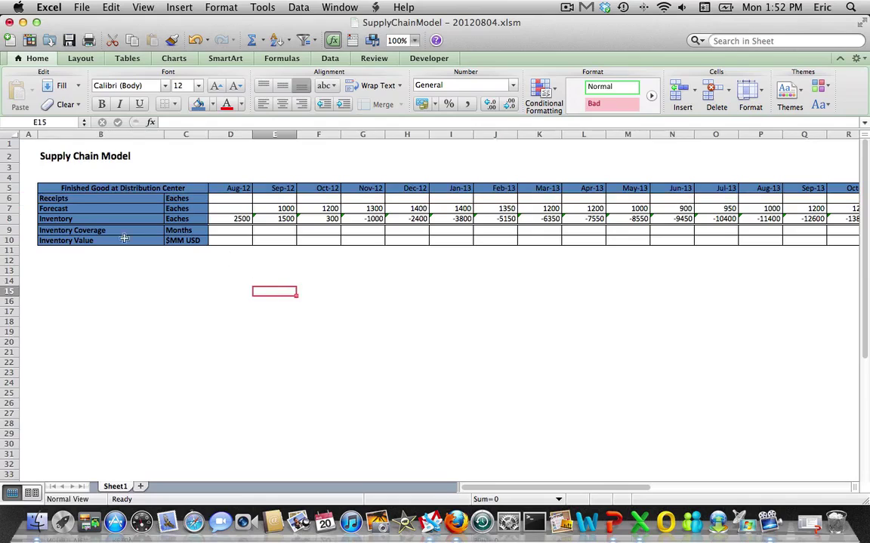
Enter the Aug-12 Inventory Coverage formula =poc(D8,E7:M7) in D9, using the current inventory and the following months' forecast
{"action": "left_click", "coordinate": [229, 231]}
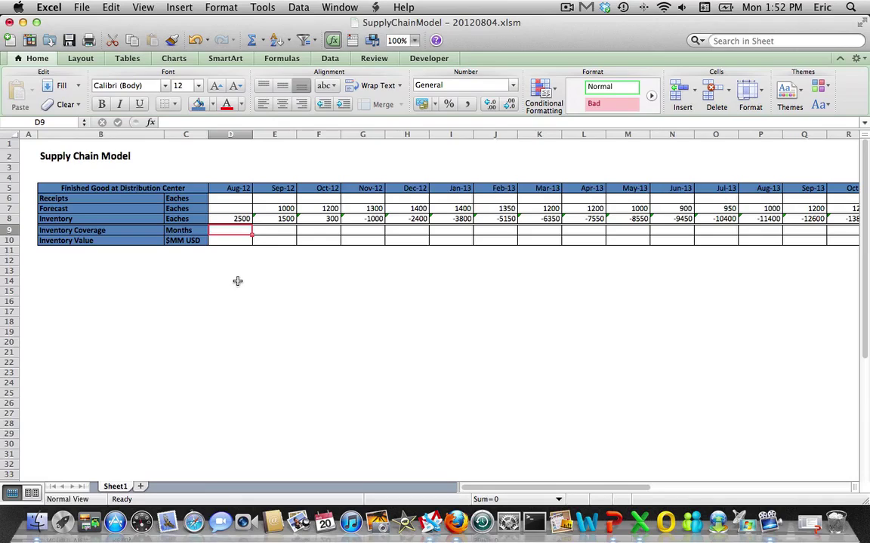
{"action": "type", "text": "="}
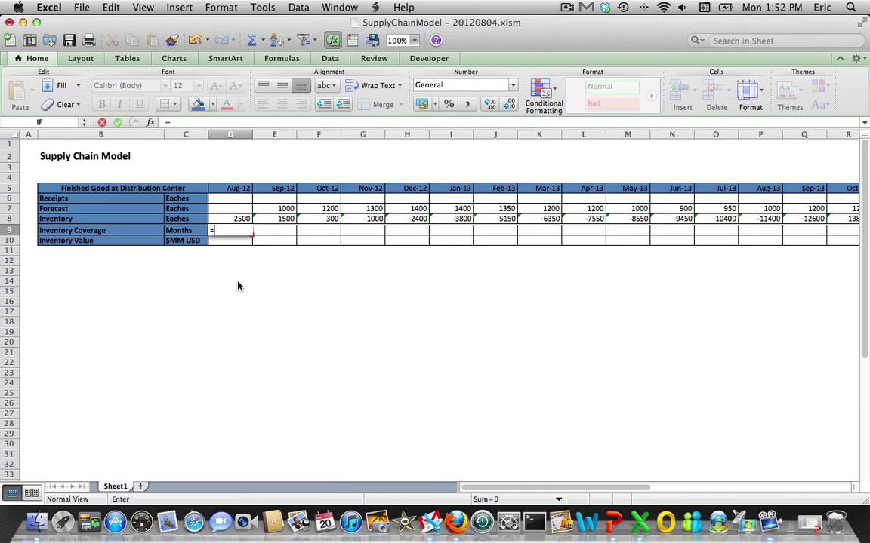
{"action": "type", "text": "poc("}
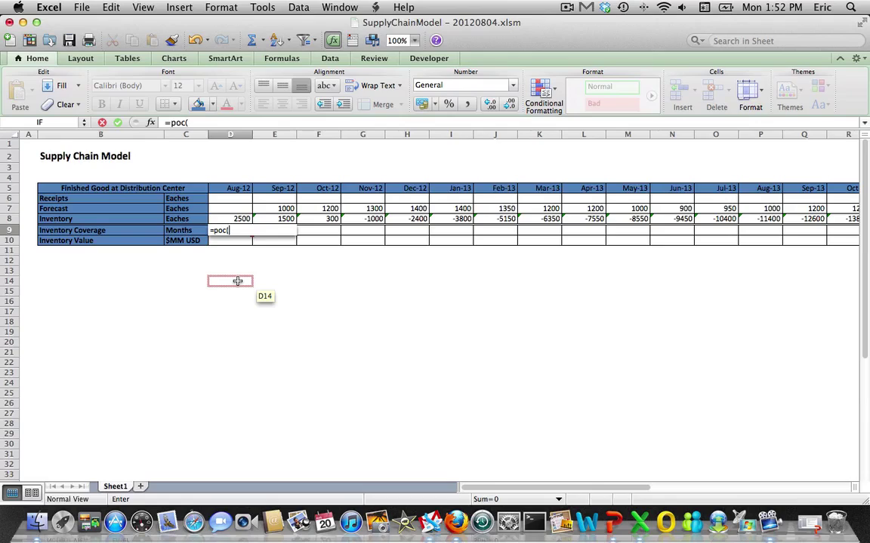
{"action": "key", "text": "Up"}
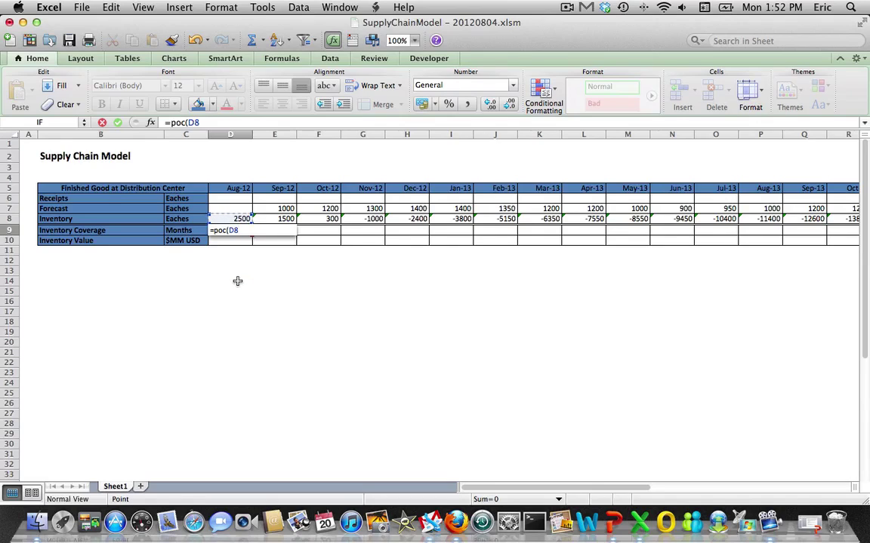
{"action": "type", "text": ","}
{"action": "key", "text": "Right"}
{"action": "key", "text": "Up"}
{"action": "key", "text": "Up"}
{"action": "key", "text": "shift+Right"}
{"action": "key", "text": "shift+Right"}
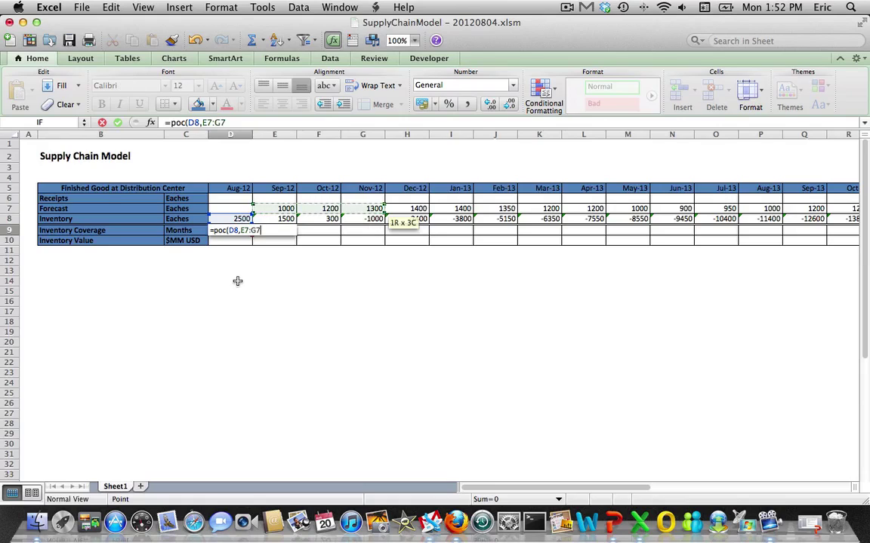
{"action": "key", "text": "shift+Right"}
{"action": "key", "text": "shift+Right"}
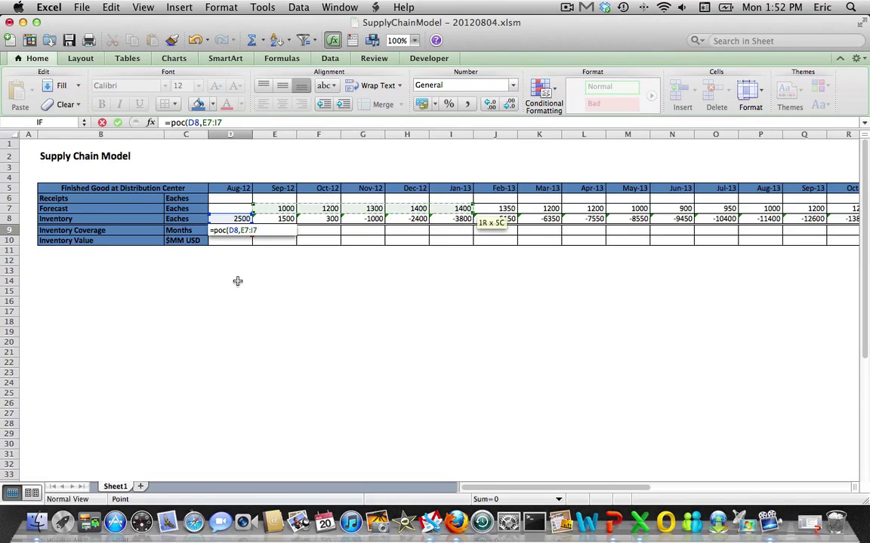
{"action": "key", "text": "shift+Left"}
{"action": "key", "text": "shift+Left"}
{"action": "key", "text": "shift+Left"}
{"action": "key", "text": "shift+Right"}
{"action": "key", "text": "shift+Right"}
{"action": "key", "text": "shift+Right"}
{"action": "key", "text": "shift+Right"}
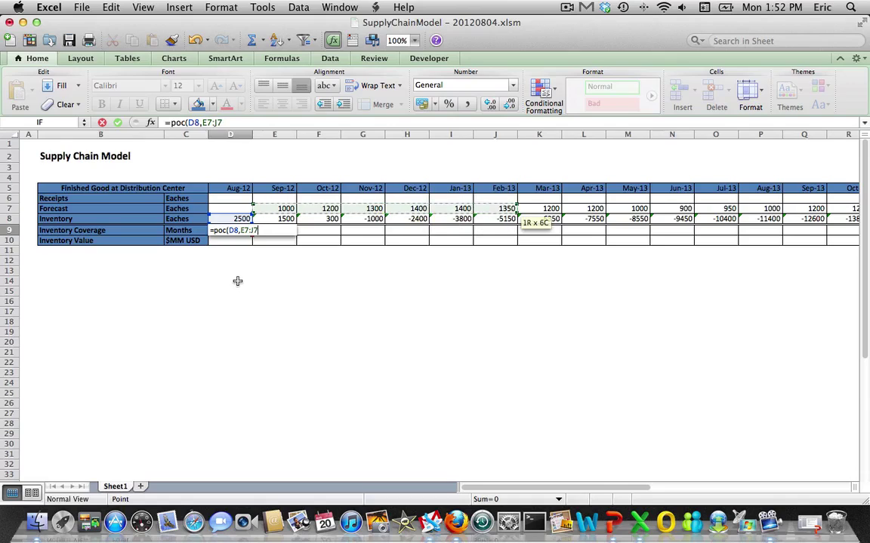
{"action": "key", "text": "shift+Right"}
{"action": "key", "text": "shift+Right"}
{"action": "key", "text": "shift+Right"}
{"action": "type", "text": ")"}
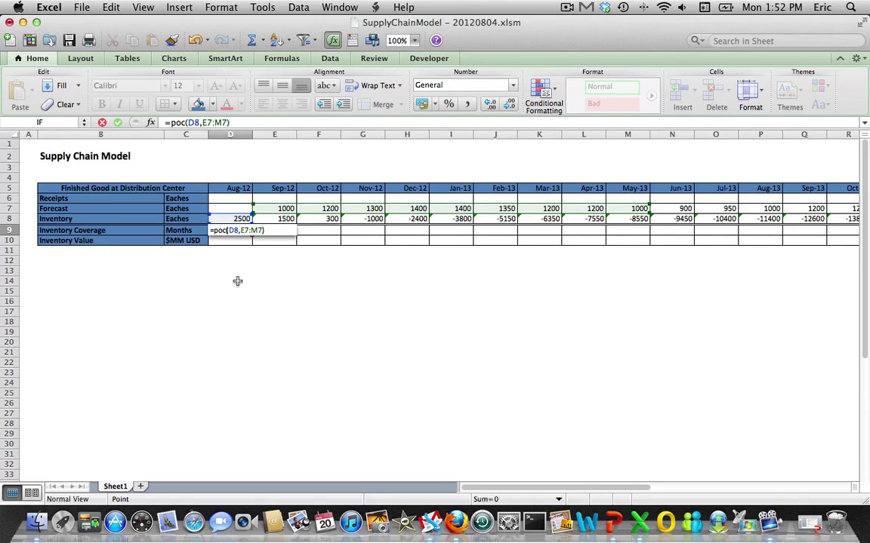
{"action": "key", "text": "Return"}
Format the Aug-12 Inventory Coverage value in D9 to show one decimal place
{"action": "key", "text": "Up"}
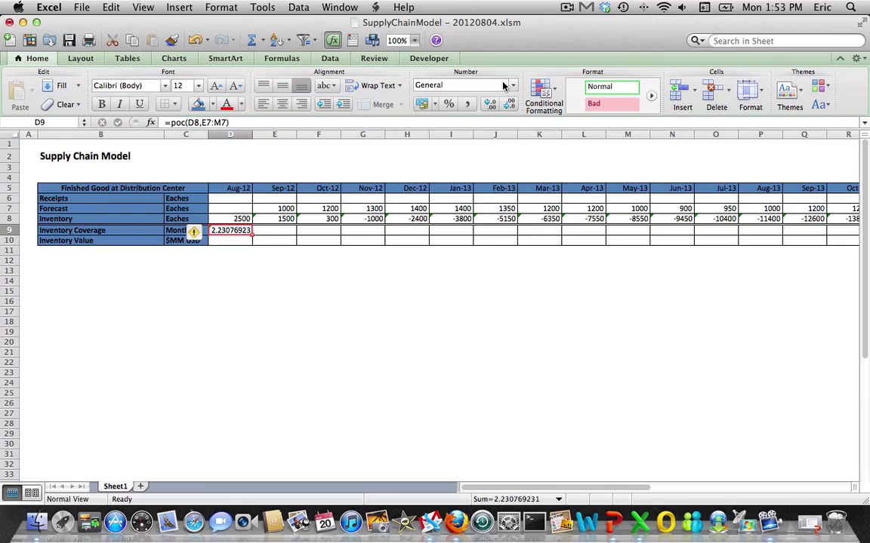
{"action": "left_click", "coordinate": [506, 106]}
{"action": "left_click", "coordinate": [506, 105]}
{"action": "left_click", "coordinate": [506, 106]}
{"action": "left_click", "coordinate": [506, 106]}
{"action": "left_click", "coordinate": [505, 106]}
{"action": "left_click", "coordinate": [506, 106]}
{"action": "left_click", "coordinate": [506, 106]}
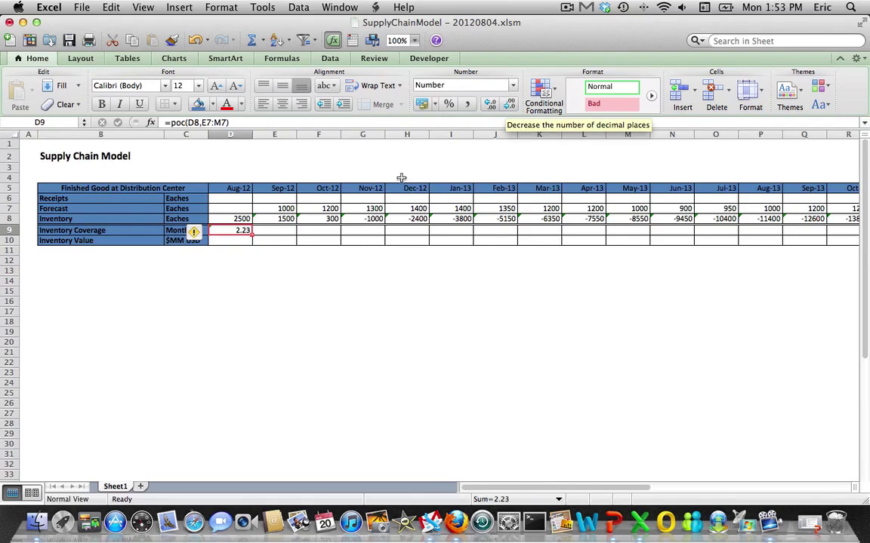
{"action": "left_click", "coordinate": [510, 107]}
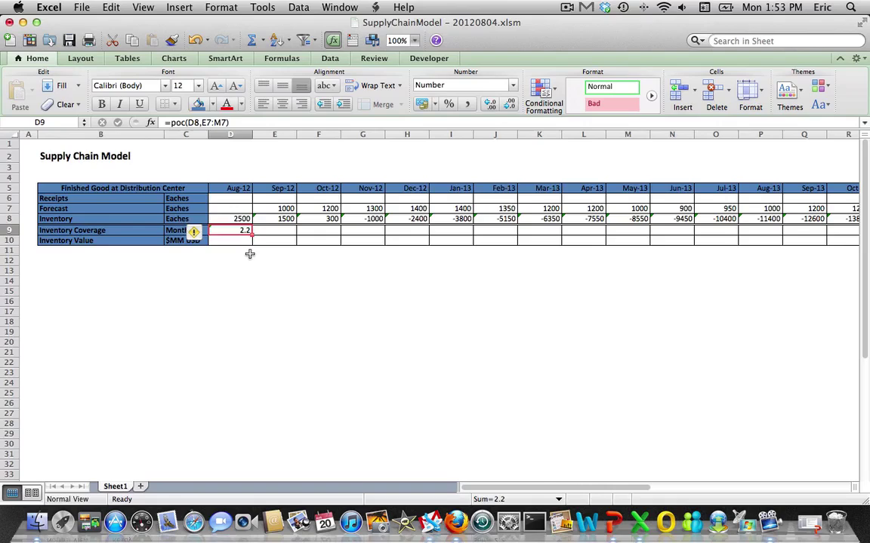
Examine the Sep-12 to Nov-12 forecast values that the Aug-12 inventory has to cover
{"action": "key", "text": "Up"}
{"action": "key", "text": "Right"}
{"action": "key", "text": "Up"}
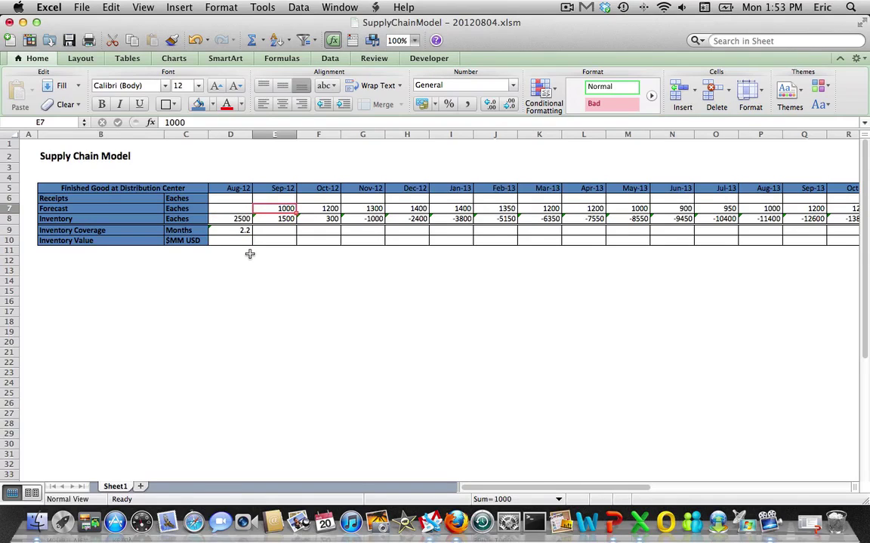
{"action": "key", "text": "shift+Right"}
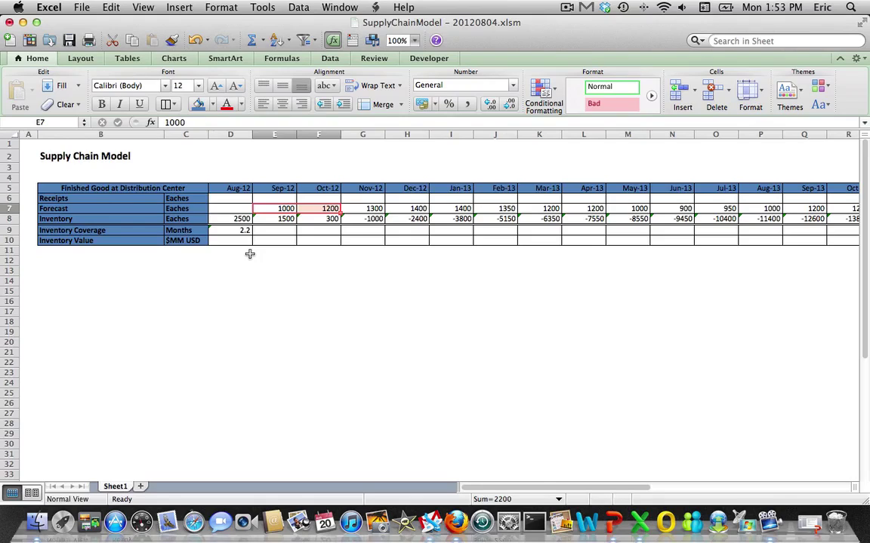
{"action": "key", "text": "shift+Right"}
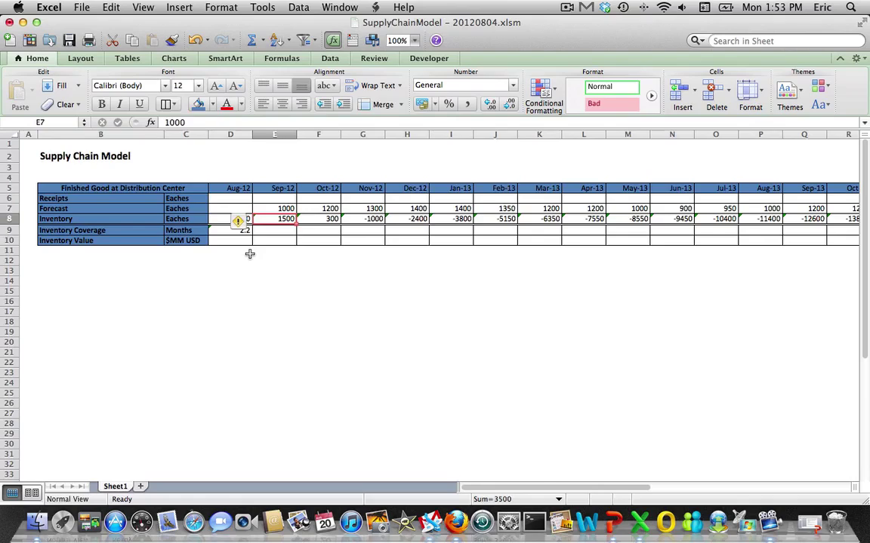
{"action": "key", "text": "Escape"}
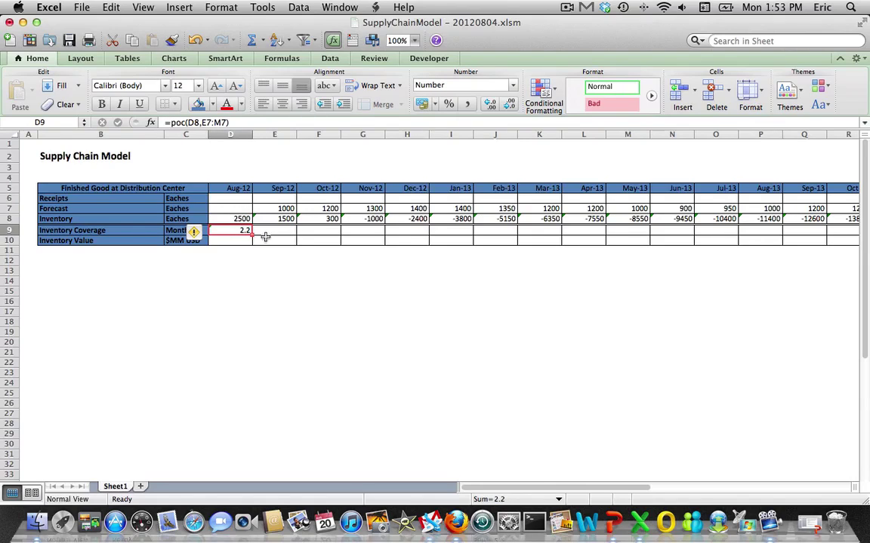
Fill the Inventory Coverage formula from D9 across row 9 for the remaining months and check the copied formula in E9
{"action": "left_click_drag", "start_coordinate": [250, 235], "coordinate": [648, 227]}
{"action": "key", "text": "Left"}
{"action": "key", "text": "Left"}
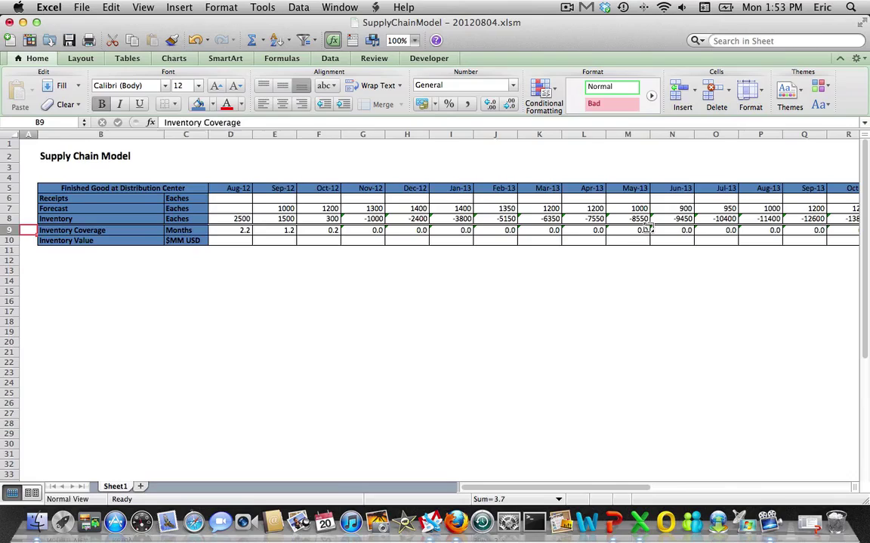
{"action": "key", "text": "Right"}
{"action": "key", "text": "Right"}
{"action": "key", "text": "Right"}
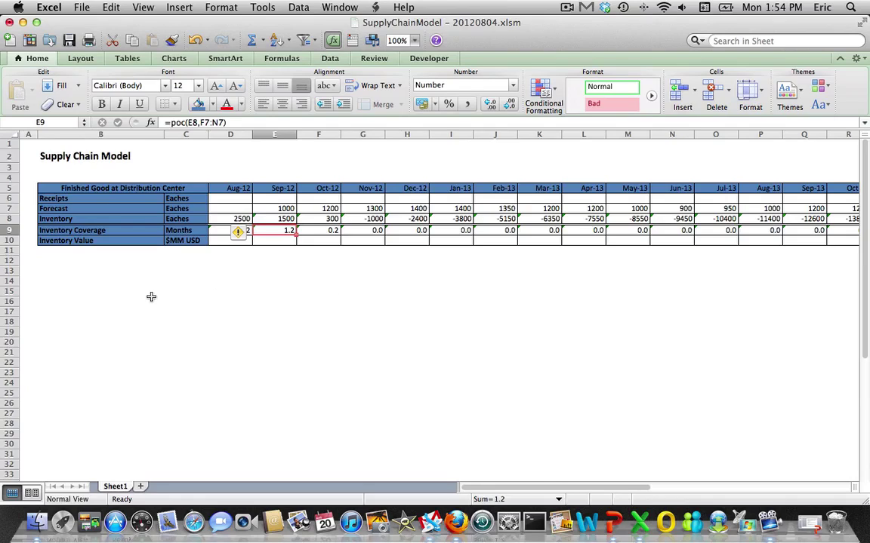
Switch to the minimized PowerPoint presentation, review the balance equation solved for Receipts, and minimize it again
{"action": "key", "text": "Up"}
{"action": "key", "text": "Up"}
{"action": "key", "text": "Up"}
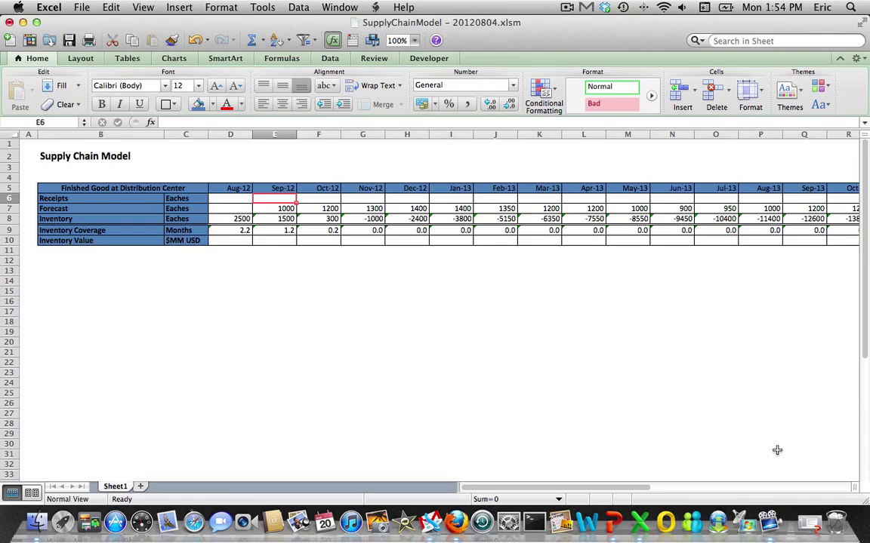
{"action": "left_click", "coordinate": [810, 526]}
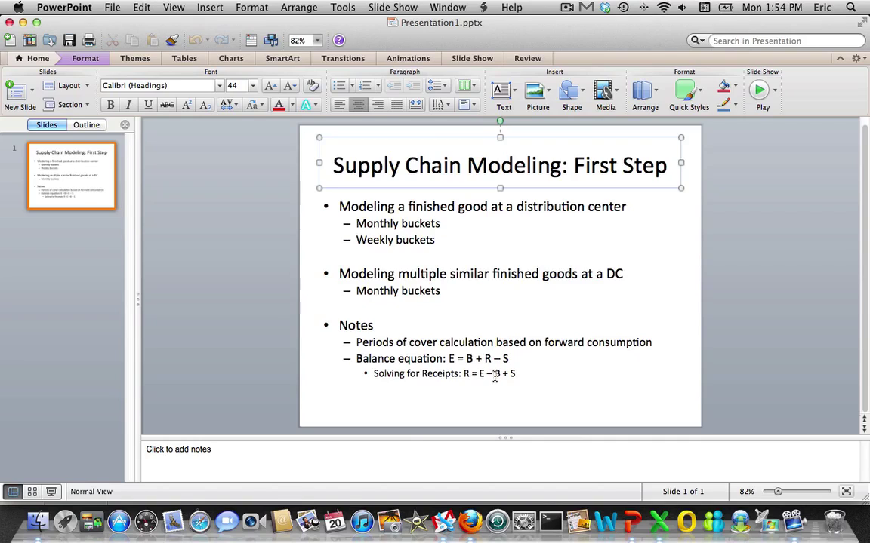
{"action": "left_click", "coordinate": [22, 23]}
Enter the Sep-12 Receipts formula =SUM(F7:G7)-D8+E7 in E6, based on two months of forward forecast
{"action": "left_click", "coordinate": [276, 200]}
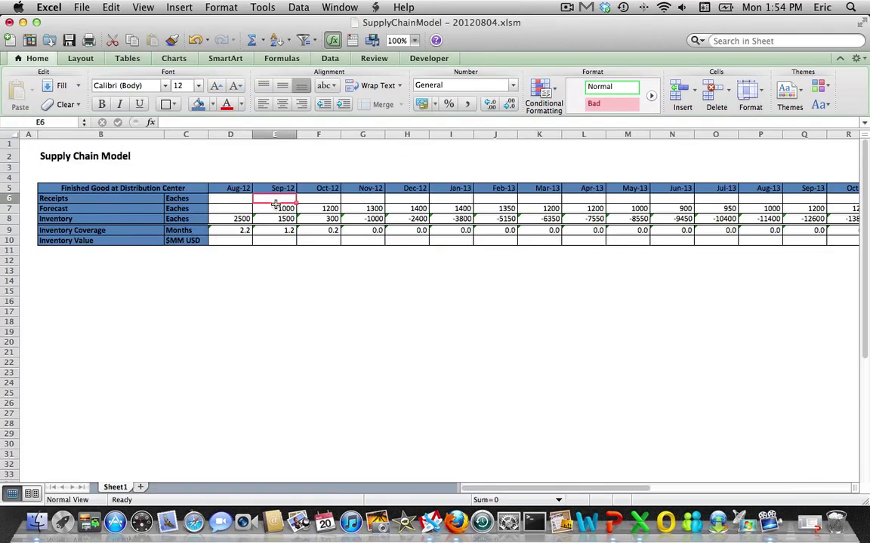
{"action": "type", "text": "=sum("}
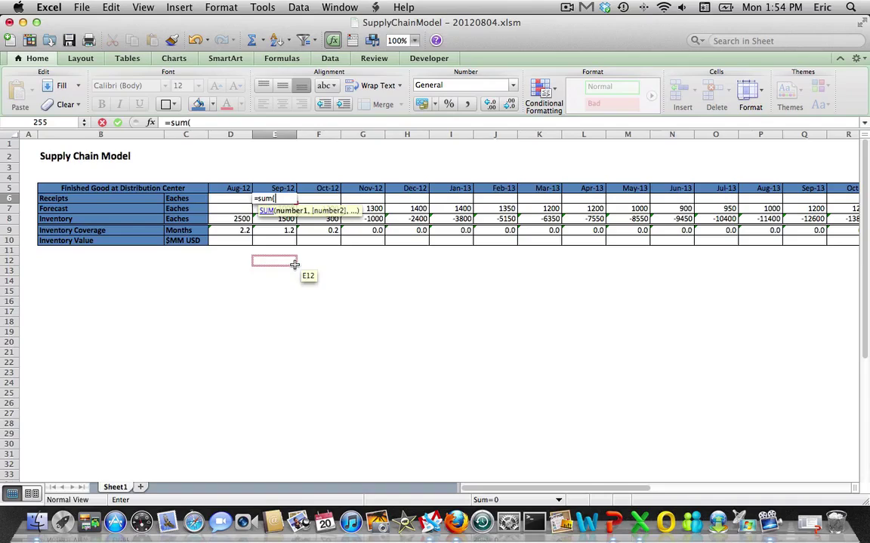
{"action": "key", "text": "Down"}
{"action": "key", "text": "Right"}
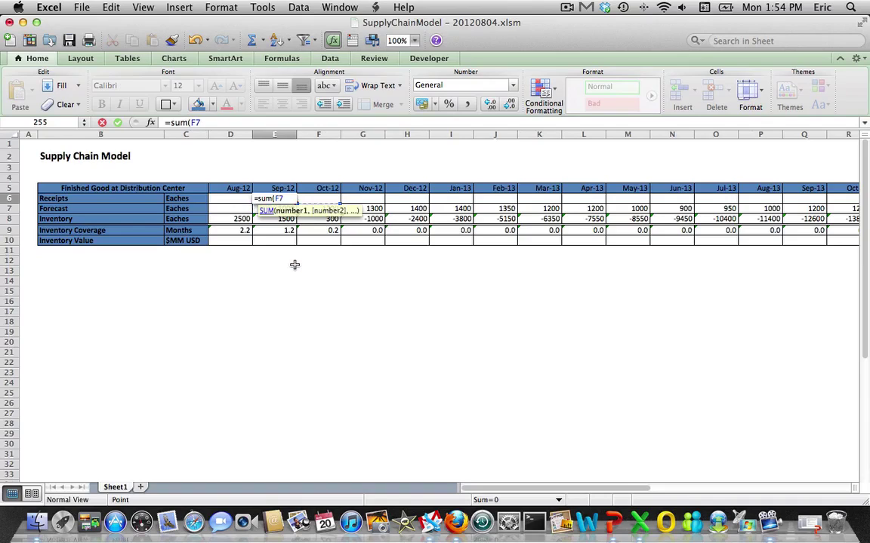
{"action": "key", "text": "shift+Right"}
{"action": "type", "text": ")-"}
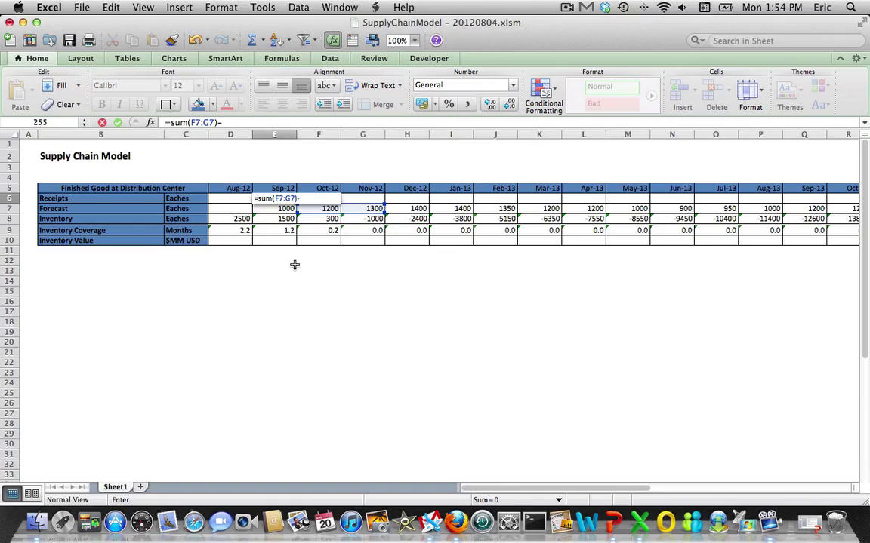
{"action": "left_click", "coordinate": [234, 220]}
{"action": "type", "text": "+"}
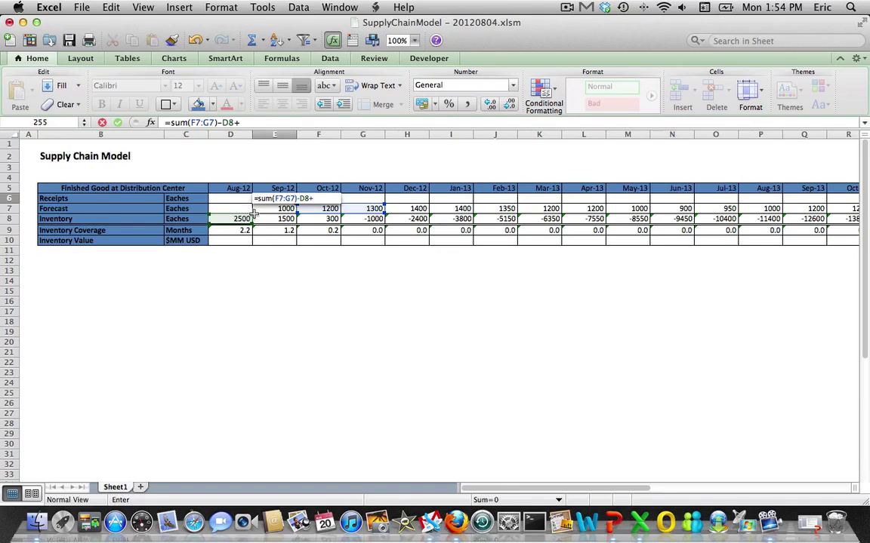
{"action": "left_click", "coordinate": [270, 209]}
{"action": "key", "text": "Return"}
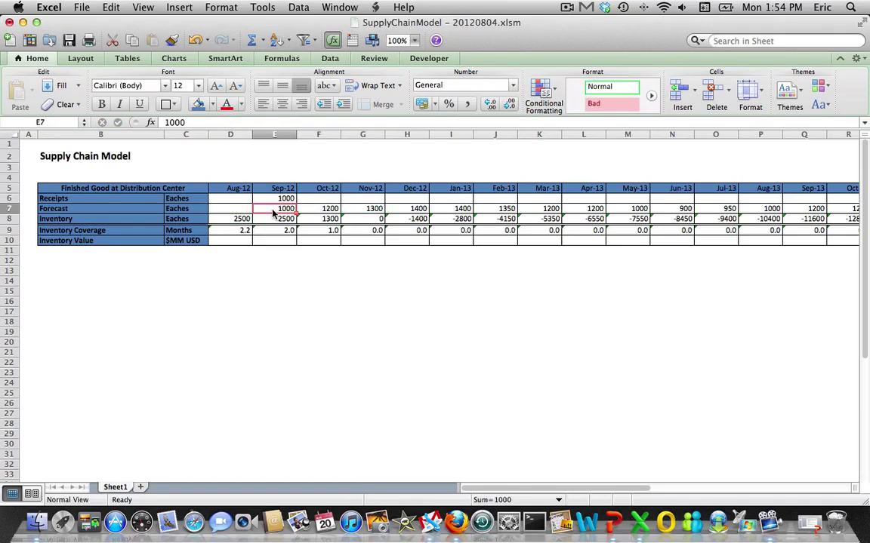
Start wrapping the Receipts formula in E6 in an IF that tests whether SUM(F7:G7)-D8+E7>0
{"action": "key", "text": "Up"}
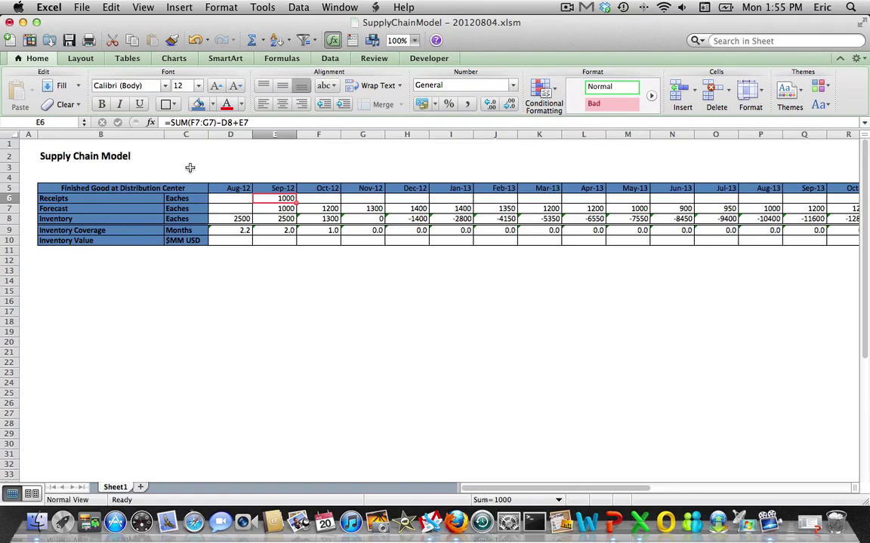
{"action": "left_click", "coordinate": [172, 122]}
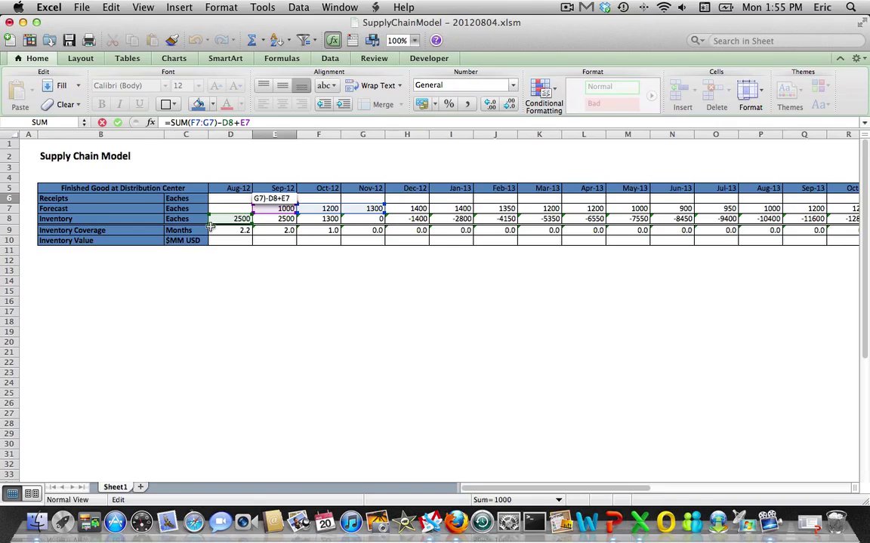
{"action": "type", "text": "if"}
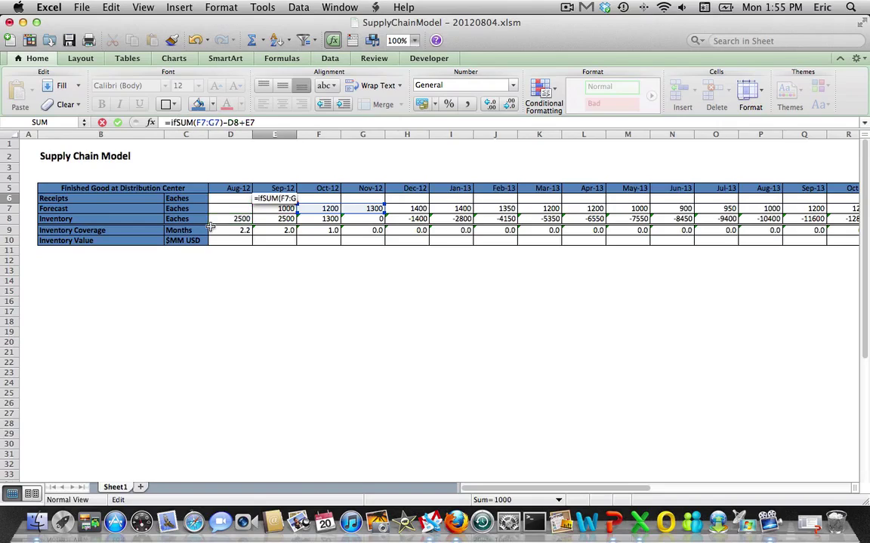
{"action": "type", "text": "("}
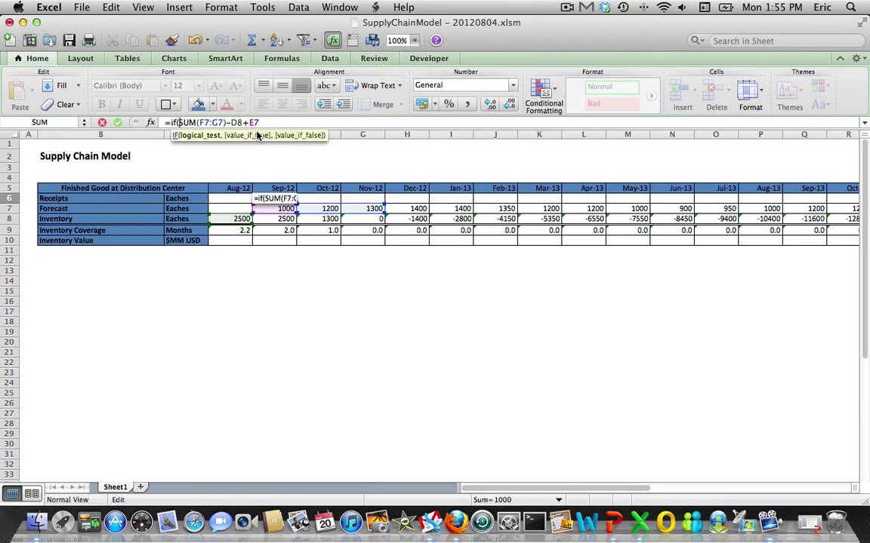
{"action": "type", "text": ">0,"}
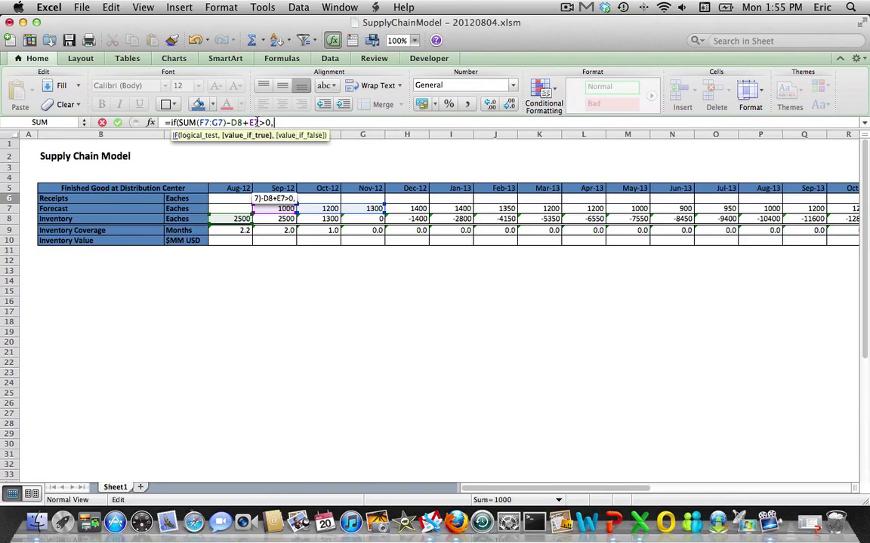
Complete the IF in E6 so it returns SUM(F7:G7)-D8+E7 when the test is true and 0 otherwise
{"action": "left_click_drag", "start_coordinate": [231, 122], "coordinate": [176, 123]}
{"action": "key", "text": "super+c"}
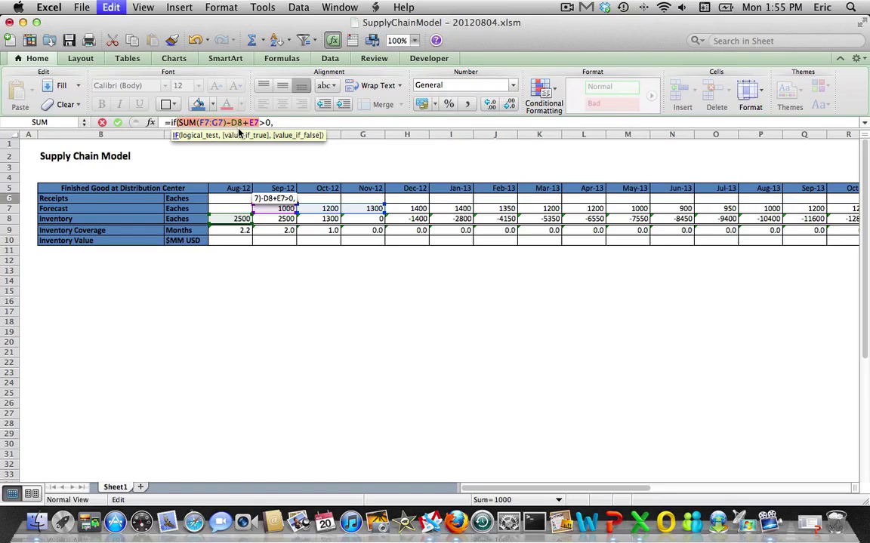
{"action": "left_click", "coordinate": [274, 122]}
{"action": "key", "text": "super+v"}
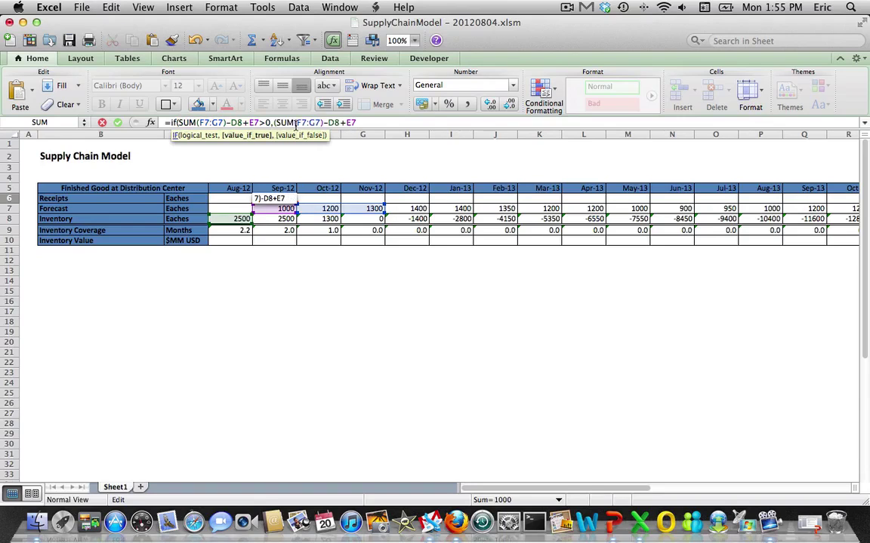
{"action": "type", "text": ",0)"}
{"action": "key", "text": "Return"}
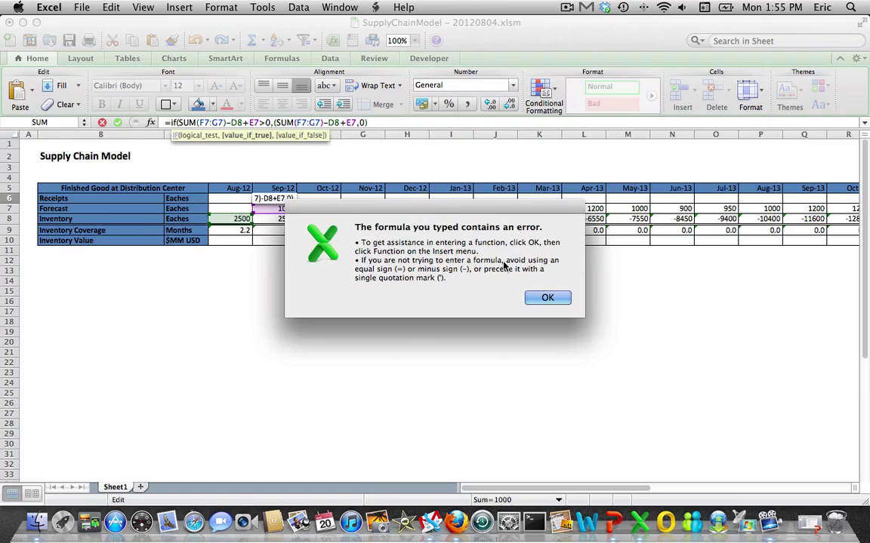
Remove the extra opening parenthesis before the second SUM and enter =IF(SUM(F7:G7)-D8+E7>0,SUM(F7:G7)-D8+E7,0) in E6
{"action": "left_click", "coordinate": [547, 298]}
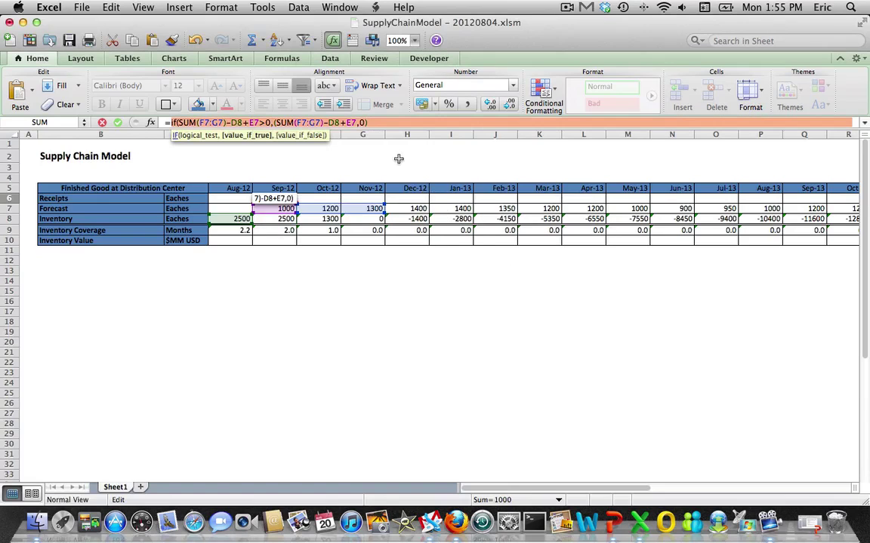
{"action": "left_click", "coordinate": [382, 124]}
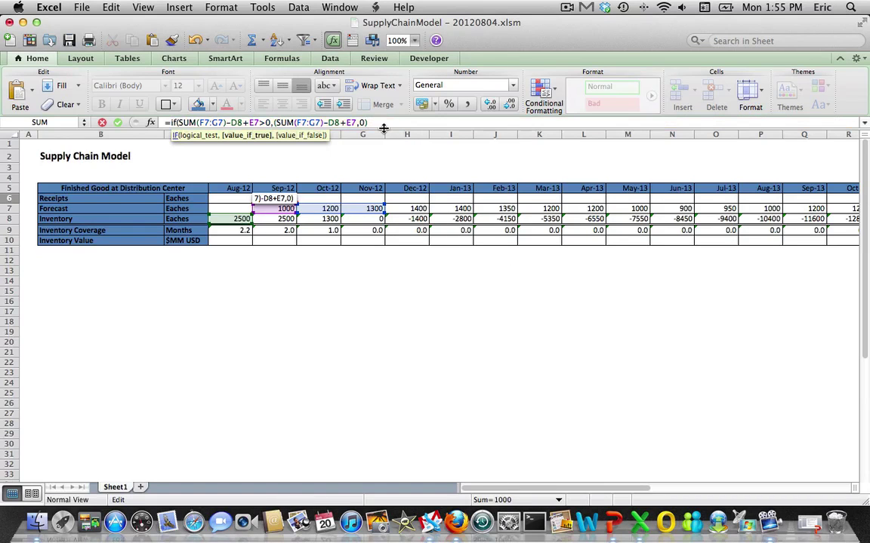
{"action": "left_click", "coordinate": [277, 123]}
{"action": "key", "text": "BackSpace"}
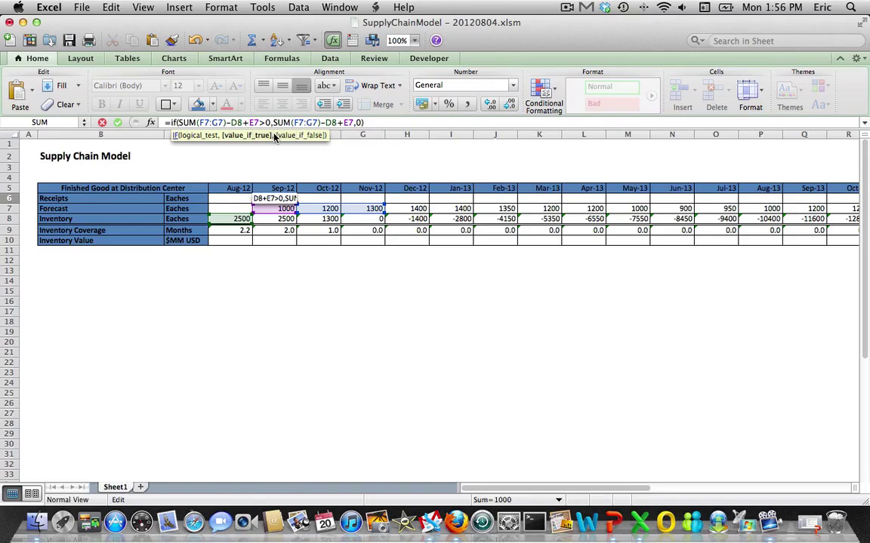
{"action": "key", "text": "Return"}
{"action": "key", "text": "Up"}
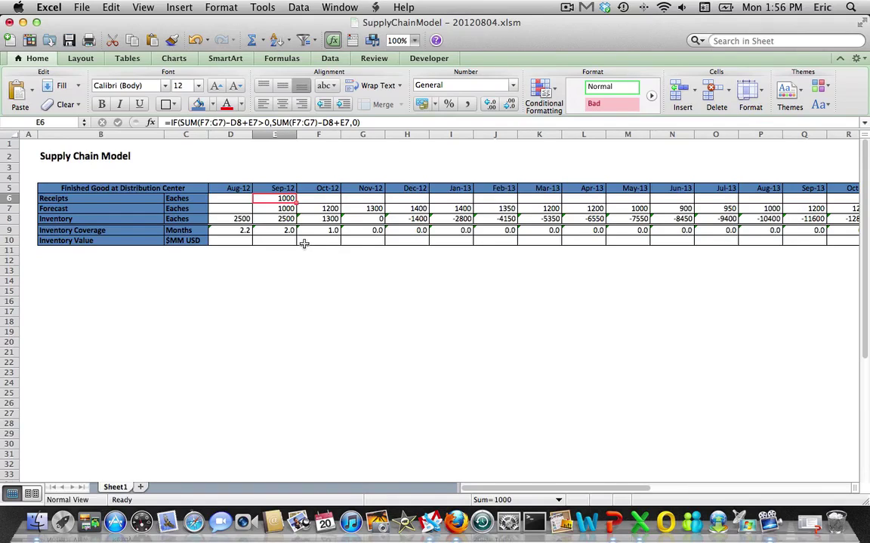
Test the Receipts formula with an Aug-12 Inventory of 6000 in D8, and undo that change
{"action": "left_click", "coordinate": [235, 218]}
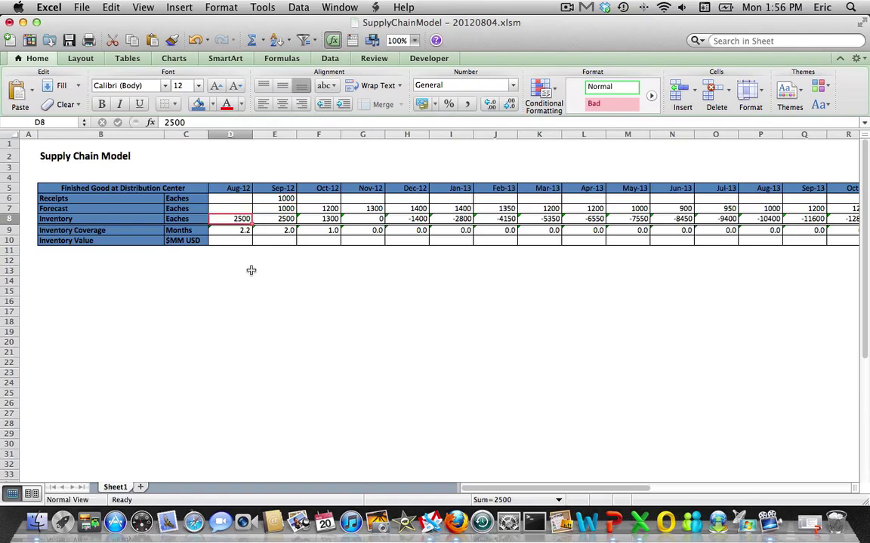
{"action": "type", "text": "6000"}
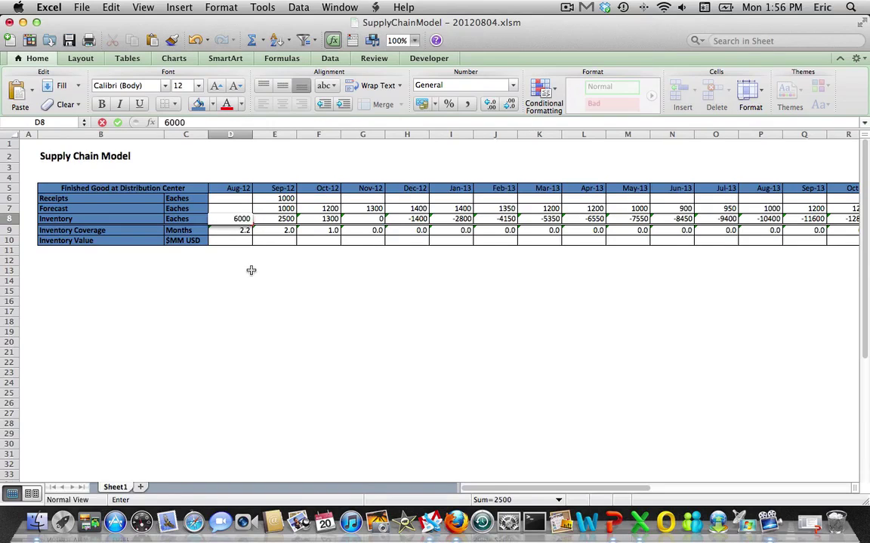
{"action": "key", "text": "Return"}
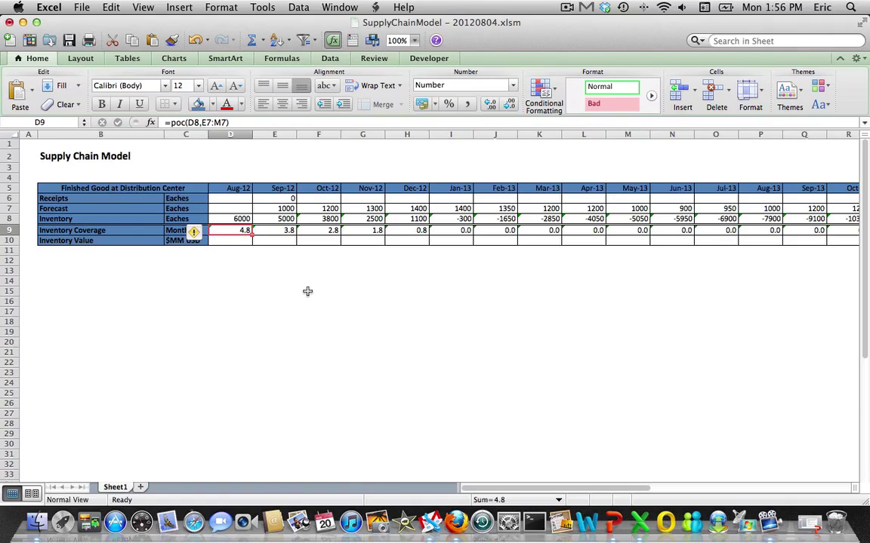
{"action": "key", "text": "super+z"}
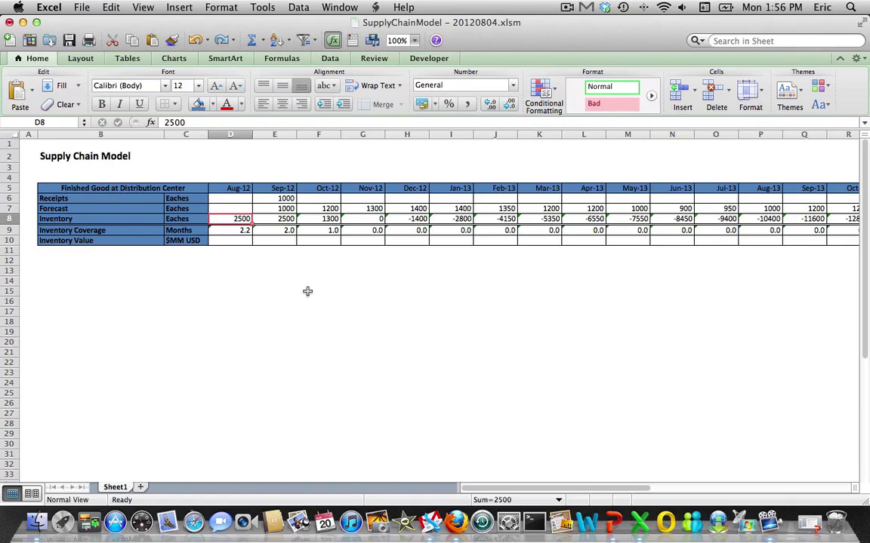
Fill the Receipts formula from E6 across row 6 for the remaining months through Dec-13
{"action": "key", "text": "Right"}
{"action": "key", "text": "Up"}
{"action": "key", "text": "Up"}
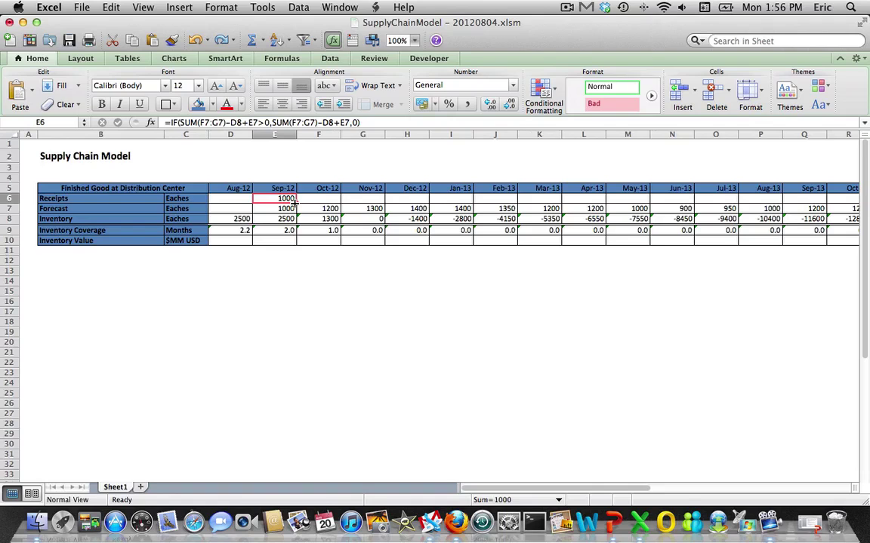
{"action": "left_click_drag", "start_coordinate": [295, 202], "coordinate": [581, 196]}
Check the copied Receipts formulas for Oct-12 and Nov-12 and the Nov-12 Inventory and Inventory Coverage formulas
{"action": "key", "text": "Left"}
{"action": "key", "text": "Left"}
{"action": "key", "text": "Left"}
{"action": "key", "text": "Left"}
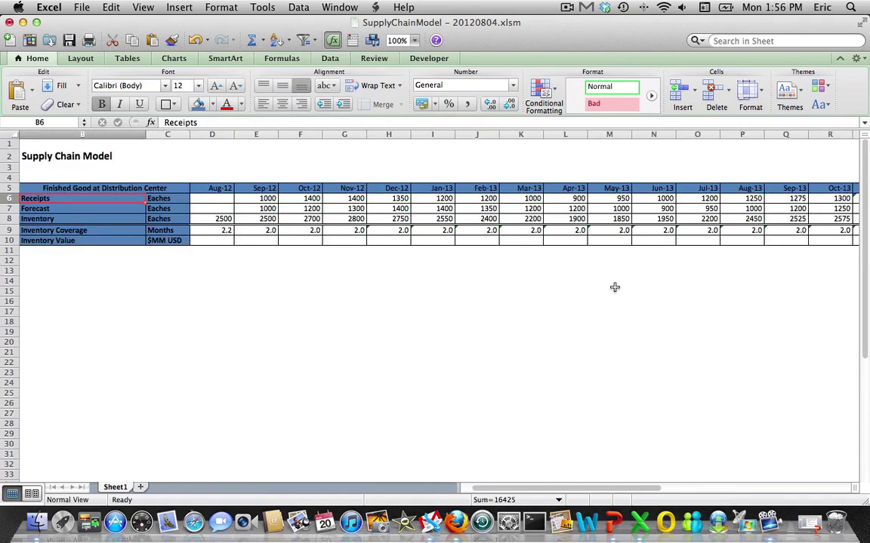
{"action": "key", "text": "Right"}
{"action": "key", "text": "Right"}
{"action": "key", "text": "Right"}
{"action": "key", "text": "Right"}
{"action": "key", "text": "Right"}
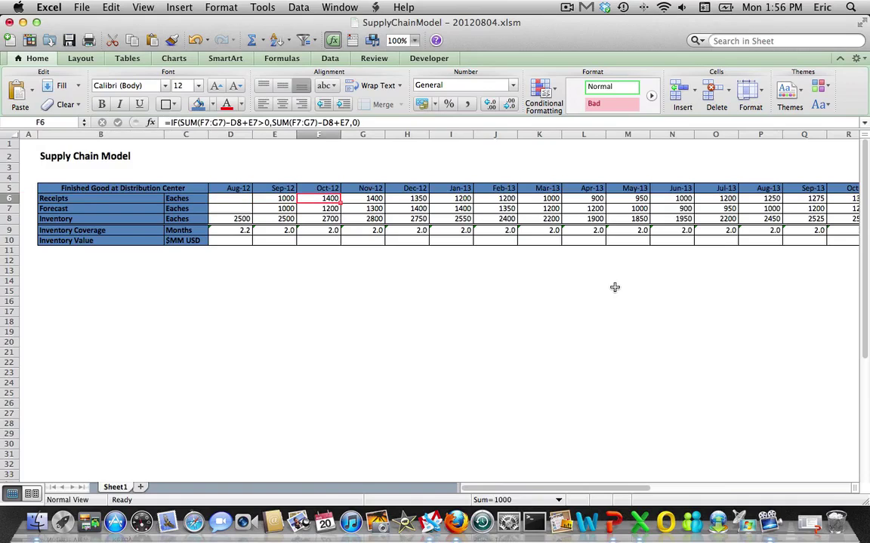
{"action": "key", "text": "Right"}
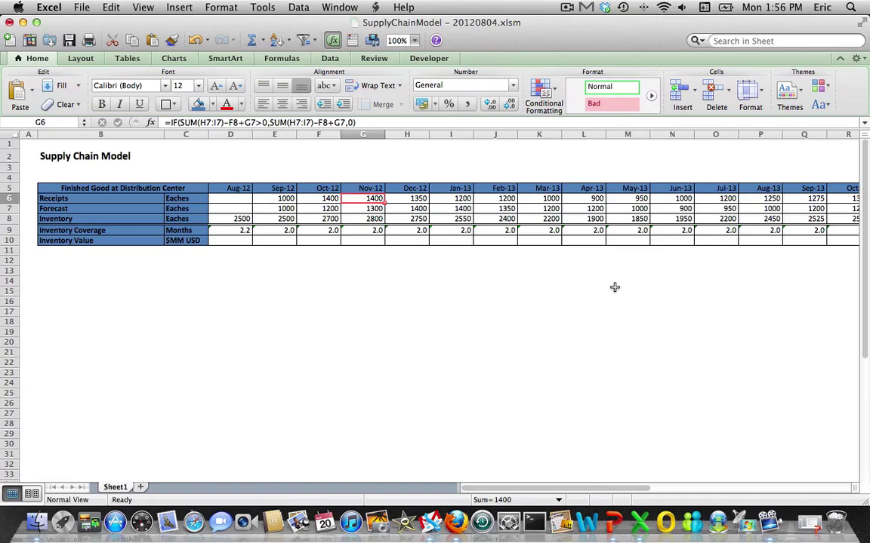
{"action": "key", "text": "Down"}
{"action": "key", "text": "Down"}
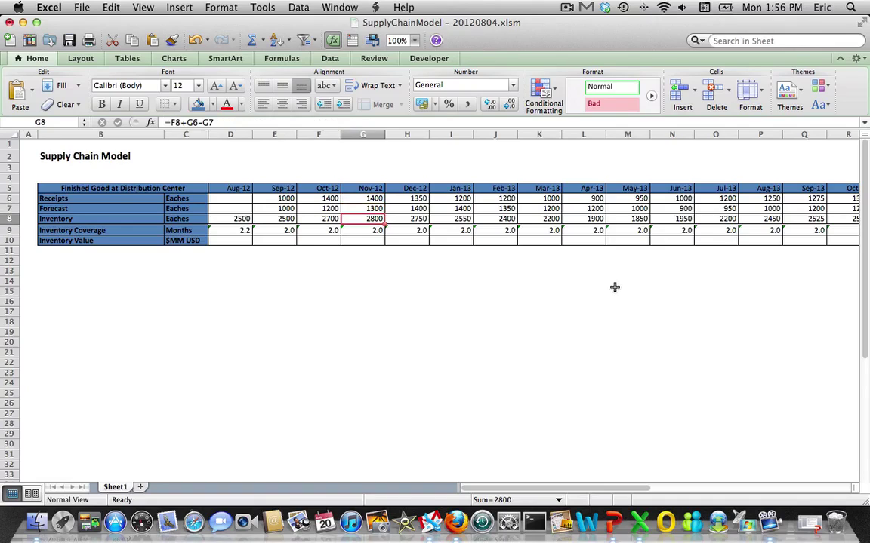
{"action": "key", "text": "Down"}
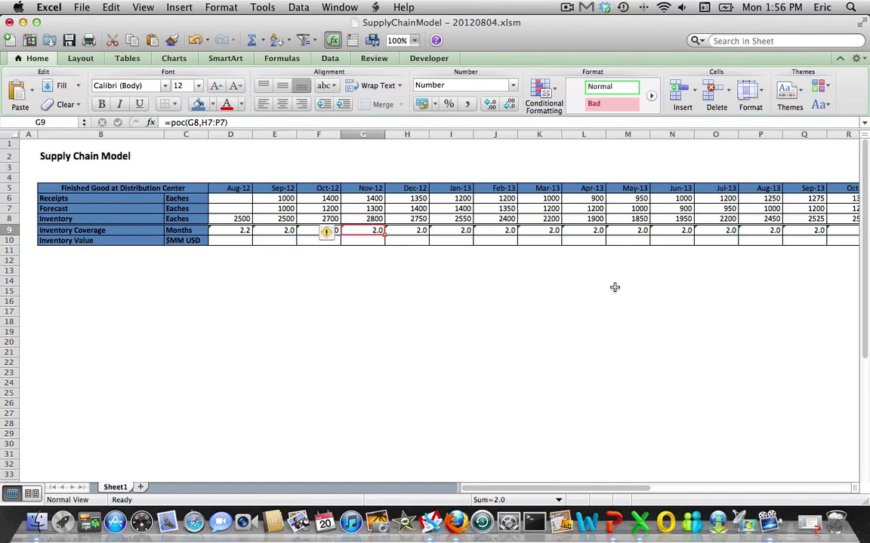
Review the Inventory Coverage values across row 9 through the last months of 2013 and return to the start of the row
{"action": "key", "text": "Right"}
{"action": "key", "text": "Right"}
{"action": "key", "text": "Right"}
{"action": "key", "text": "Right"}
{"action": "key", "text": "Right"}
{"action": "key", "text": "Right"}
{"action": "key", "text": "Right"}
{"action": "key", "text": "Right"}
{"action": "key", "text": "Right"}
{"action": "key", "text": "Right"}
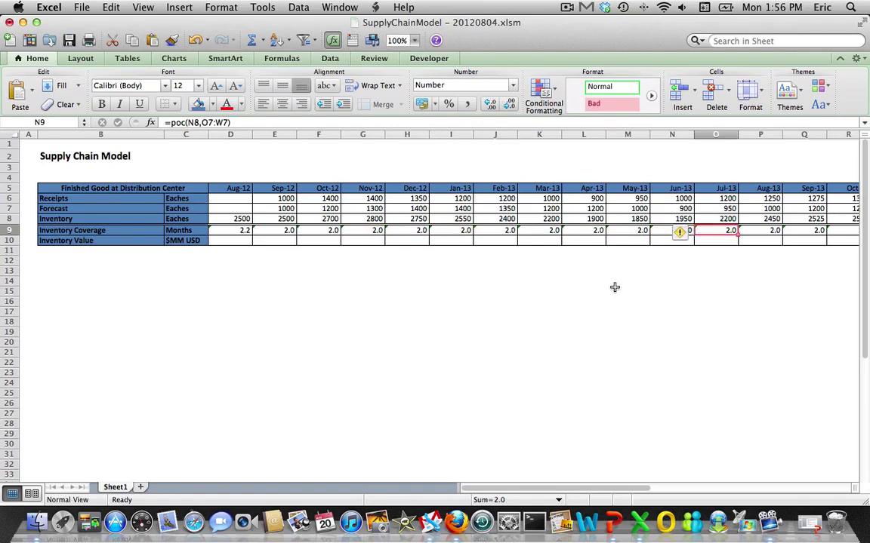
{"action": "key", "text": "Right"}
{"action": "key", "text": "Right"}
{"action": "key", "text": "Right"}
{"action": "key", "text": "Right"}
{"action": "key", "text": "Left"}
{"action": "key", "text": "Left"}
{"action": "key", "text": "Left"}
{"action": "key", "text": "Left"}
{"action": "key", "text": "Left"}
{"action": "key", "text": "Left"}
{"action": "key", "text": "Left"}
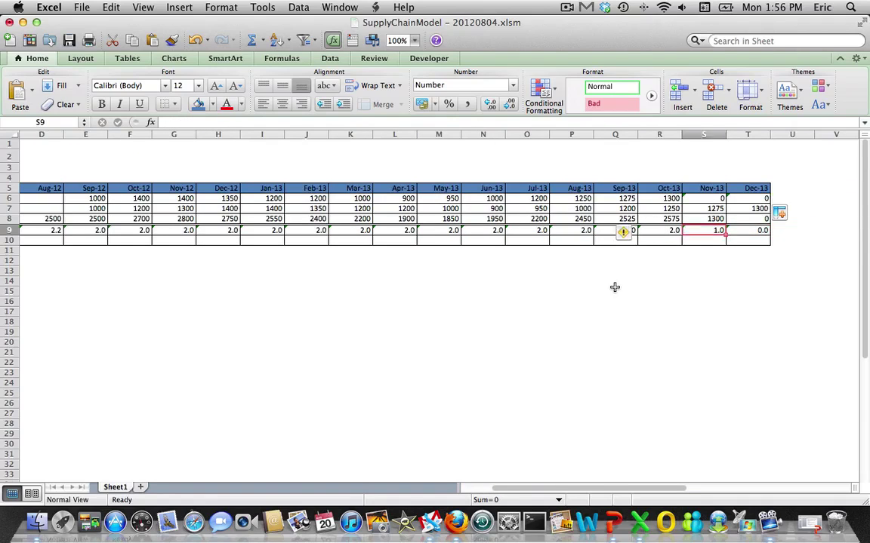
{"action": "key", "text": "Left"}
{"action": "key", "text": "Left"}
{"action": "key", "text": "Left"}
{"action": "key", "text": "Left"}
{"action": "key", "text": "Left"}
{"action": "key", "text": "Left"}
{"action": "key", "text": "Left"}
{"action": "key", "text": "Left"}
{"action": "key", "text": "Left"}
{"action": "key", "text": "Left"}
{"action": "key", "text": "Left"}
{"action": "key", "text": "Left"}
{"action": "key", "text": "Left"}
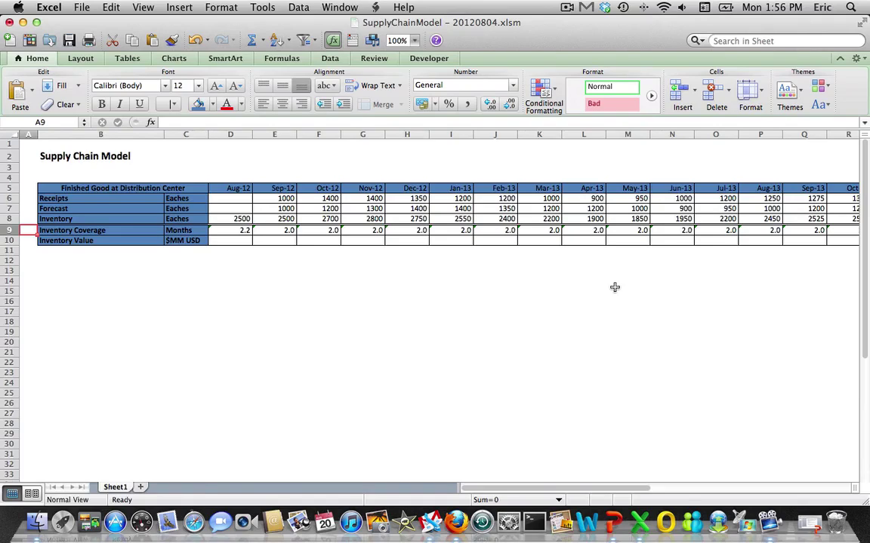
Enter the heading Parameters in B13, below the finished goods table
{"action": "key", "text": "Down"}
{"action": "key", "text": "Down"}
{"action": "key", "text": "Down"}
{"action": "key", "text": "Down"}
{"action": "key", "text": "Right"}
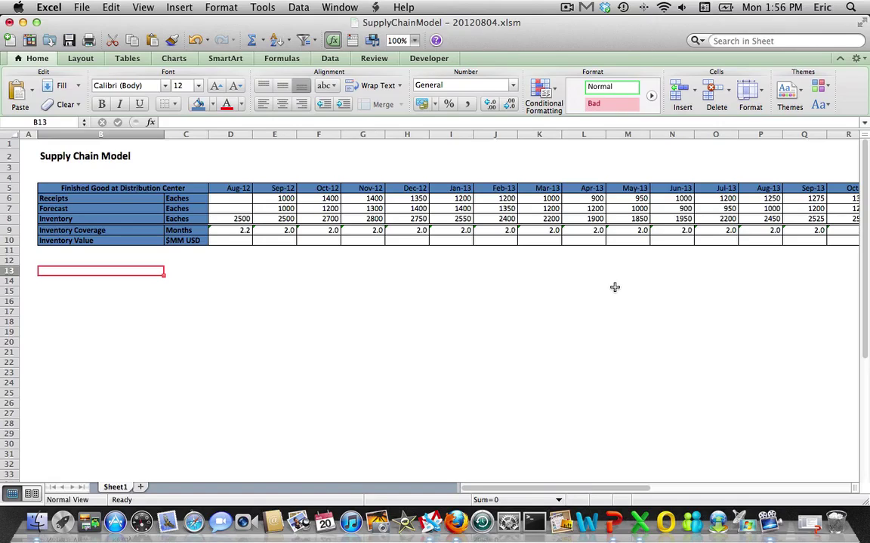
{"action": "type", "text": "Parameter"}
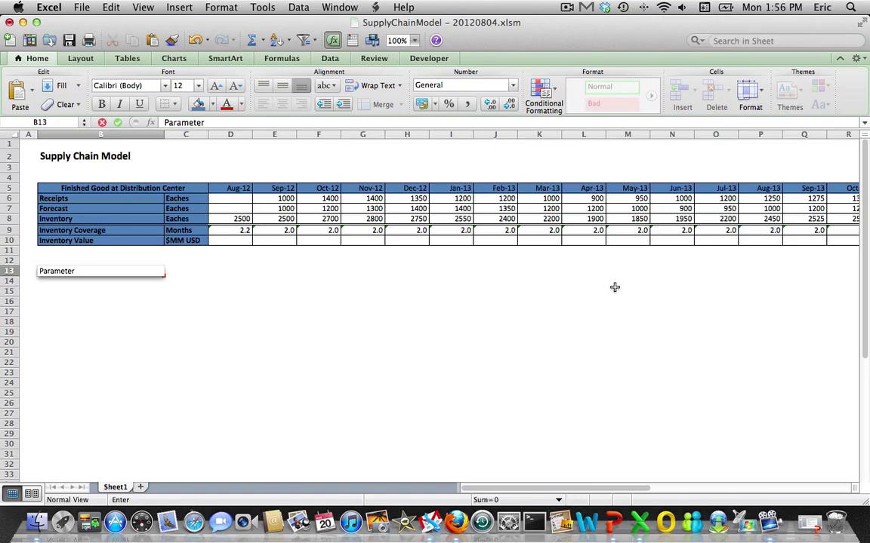
{"action": "type", "text": "s"}
{"action": "key", "text": "Return"}
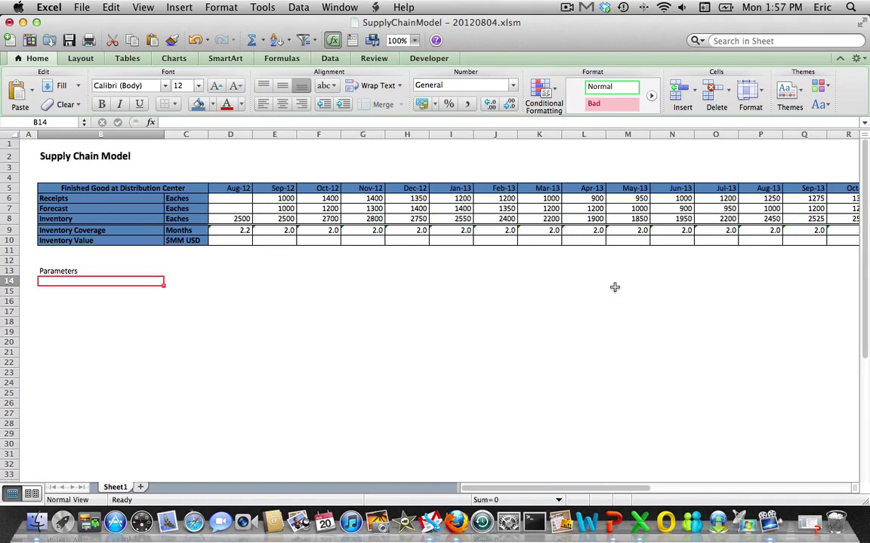
Add the parameter Inventory Value - Finished Good in B14 with the value 100 in C14
{"action": "type", "text": "Inventory Value -"}
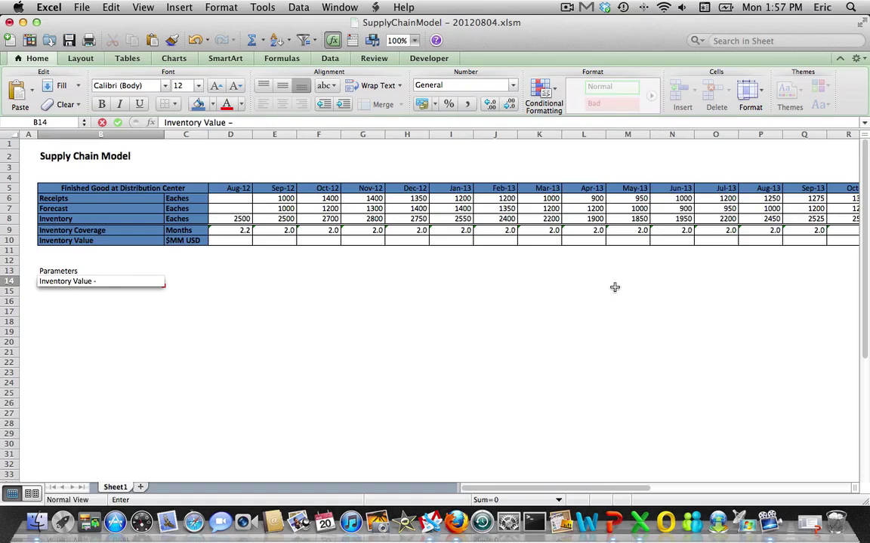
{"action": "type", "text": " Finished Go"}
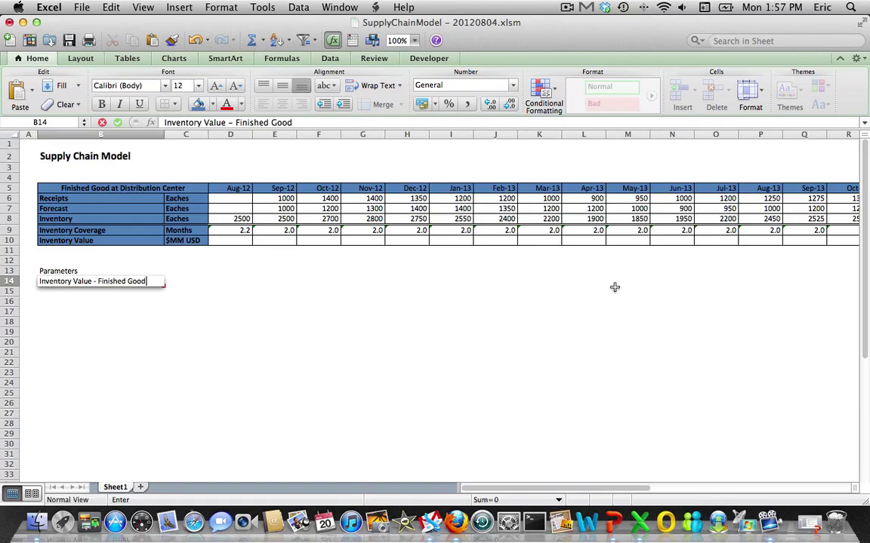
{"action": "type", "text": "od"}
{"action": "key", "text": "Tab"}
{"action": "type", "text": "10"}
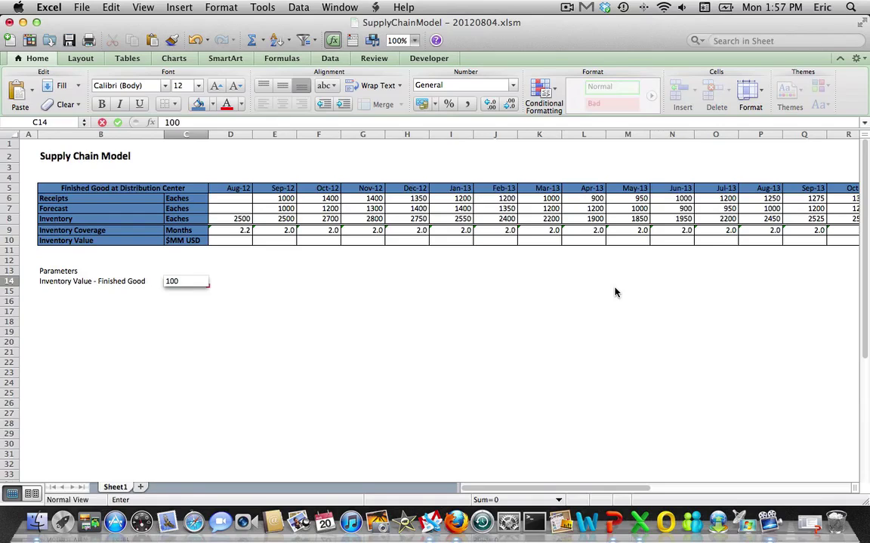
{"action": "key", "text": "Return"}
{"action": "key", "text": "Up"}
{"action": "key", "text": "Right"}
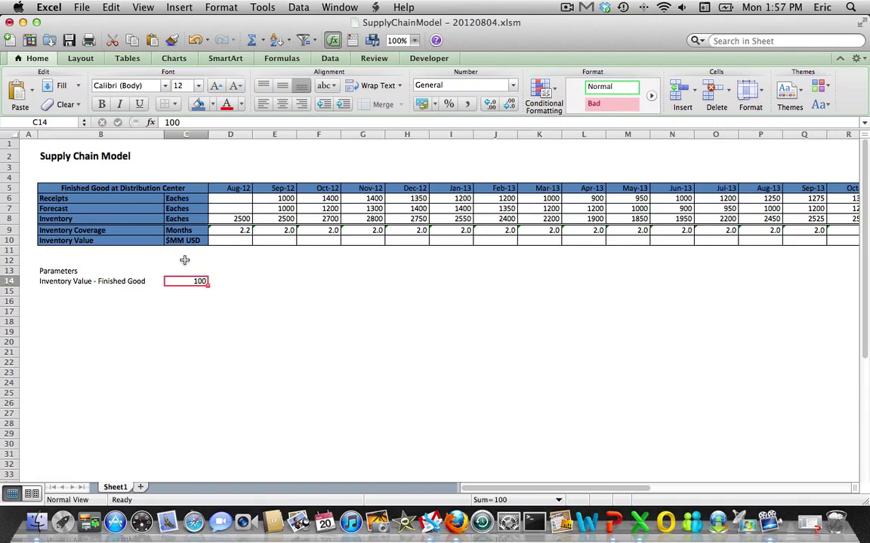
Build the Aug-12 Inventory Value formula =C14*D8 in D10, multiplying the unit value parameter by the inventory
{"action": "left_click", "coordinate": [230, 240]}
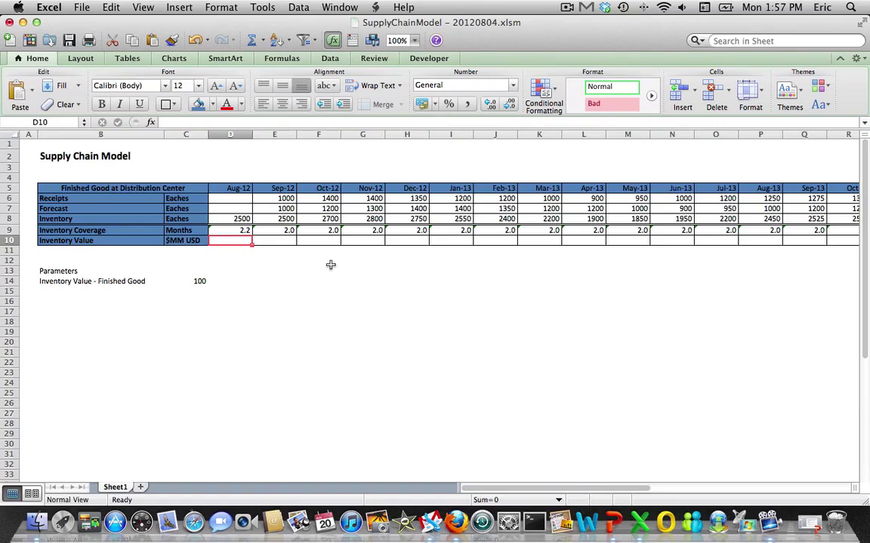
{"action": "type", "text": "="}
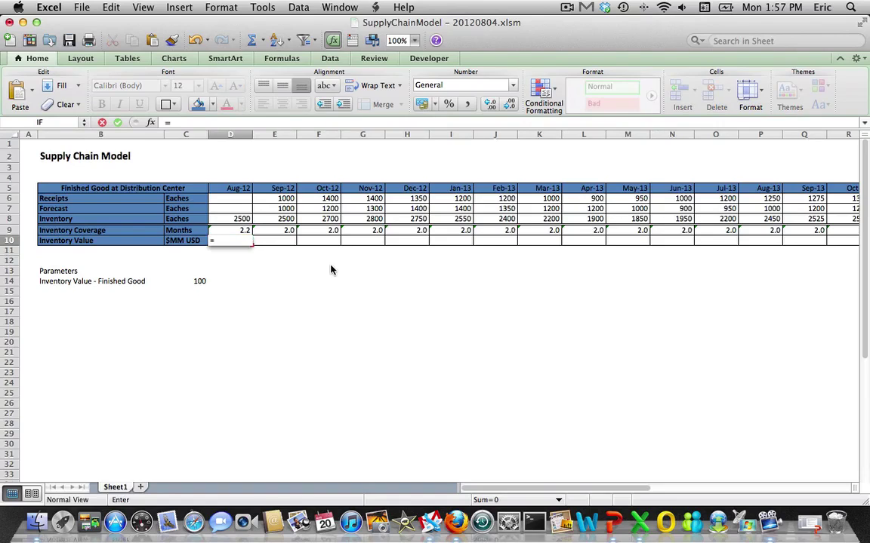
{"action": "key", "text": "Down"}
{"action": "key", "text": "Down"}
{"action": "key", "text": "Down"}
{"action": "key", "text": "Down"}
{"action": "key", "text": "Left"}
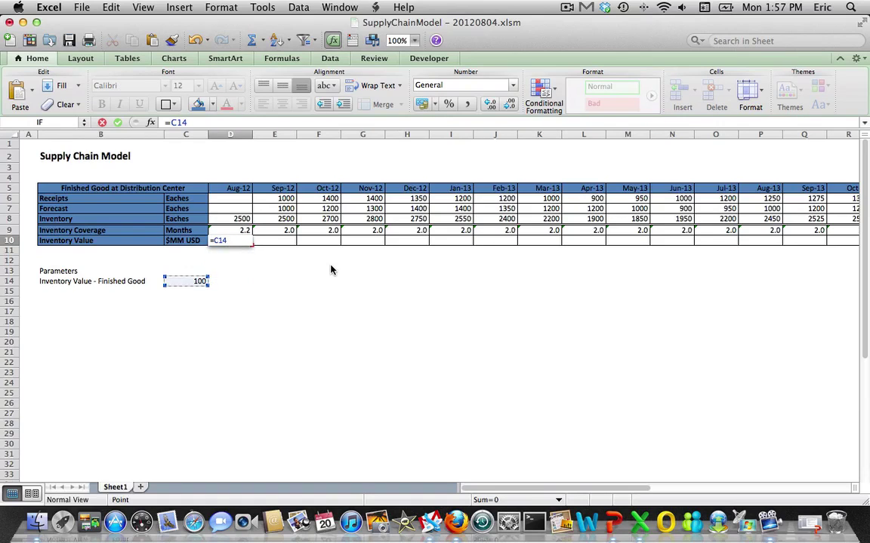
{"action": "type", "text": "*"}
{"action": "left_click", "coordinate": [228, 219]}
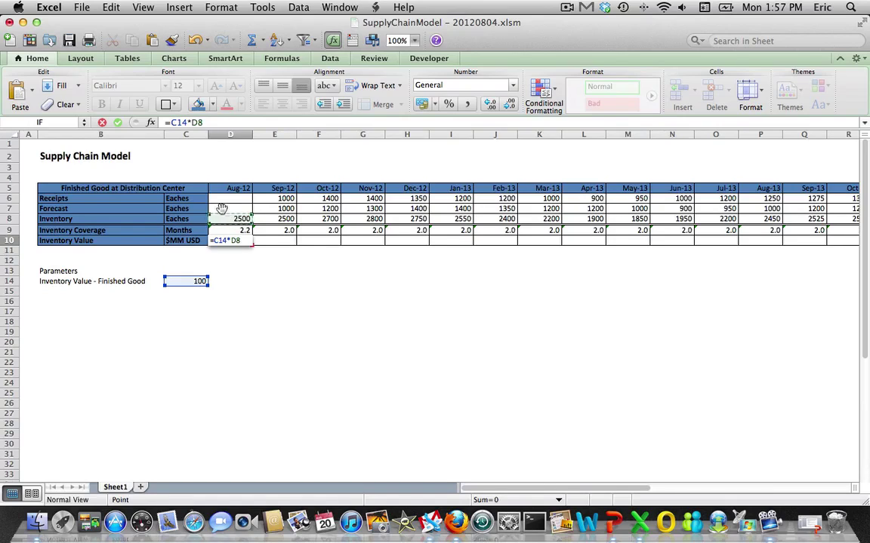
Make the C14 reference absolute and enter the formula =$C$14*D8 in D10
{"action": "left_click", "coordinate": [172, 124]}
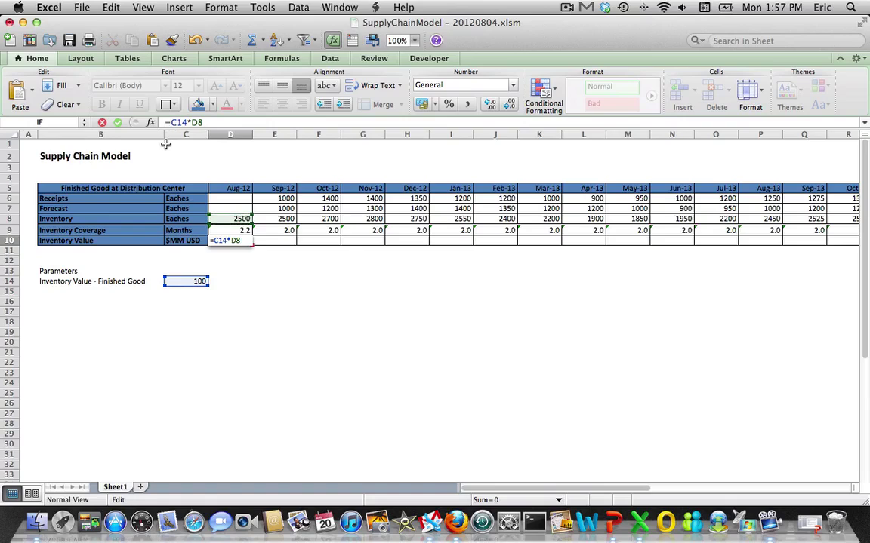
{"action": "type", "text": "$"}
{"action": "key", "text": "Right"}
{"action": "type", "text": "$"}
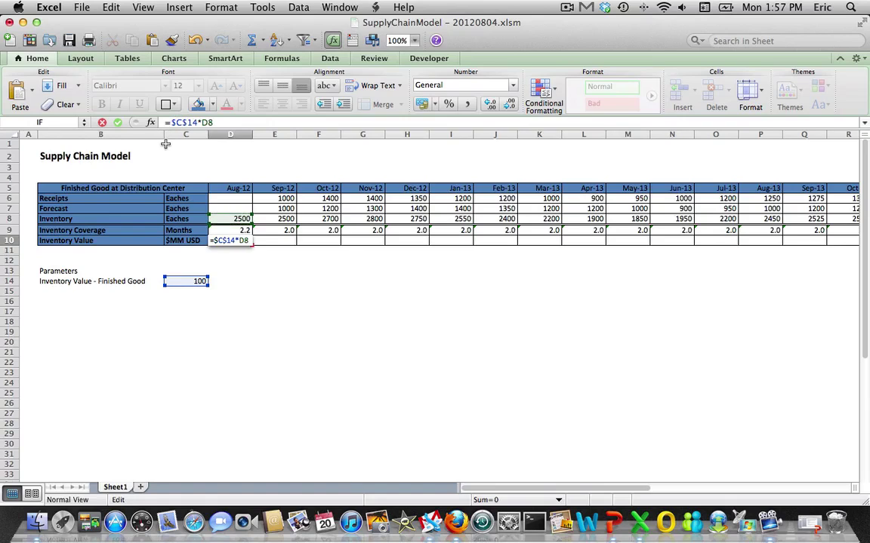
{"action": "key", "text": "Return"}
{"action": "key", "text": "Up"}
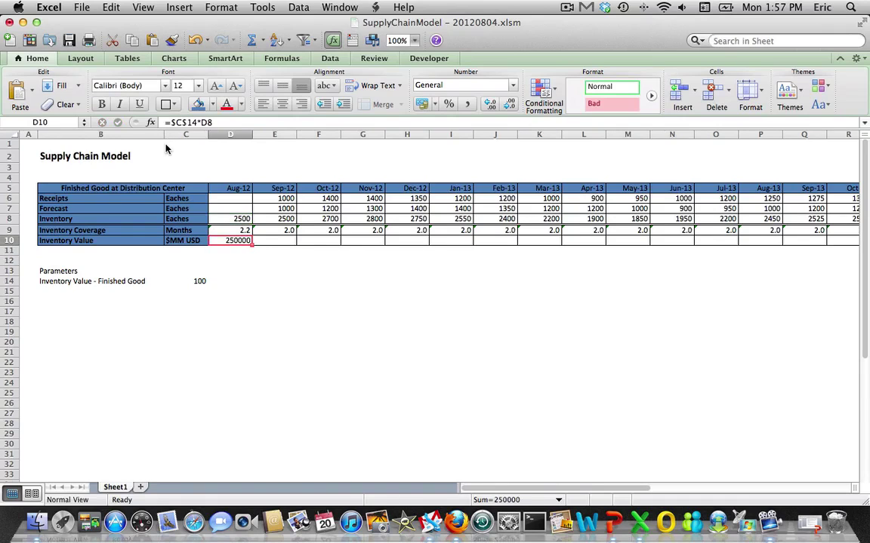
{"action": "left_click_drag", "start_coordinate": [238, 251], "coordinate": [271, 251]}
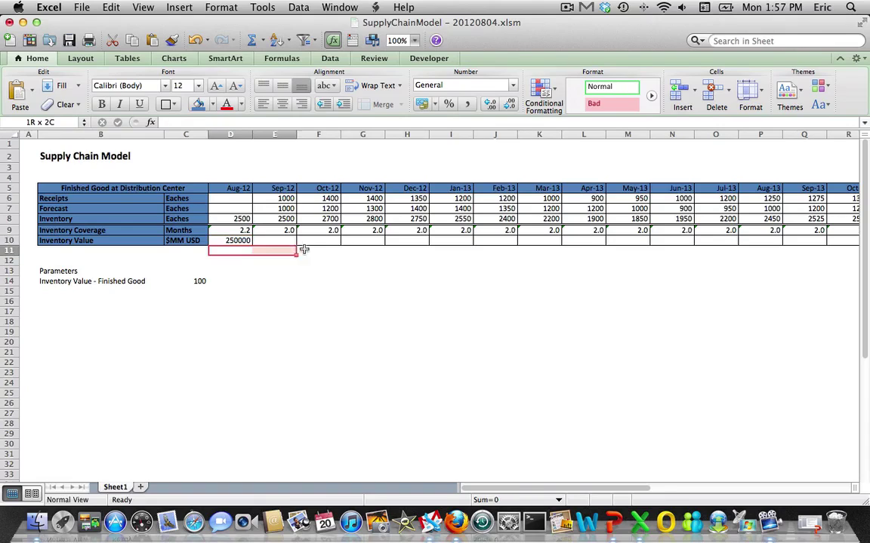
Fill the Aug-12 Inventory Value formula in D10 across the row through Dec-13 in T10
{"action": "left_click", "coordinate": [240, 240]}
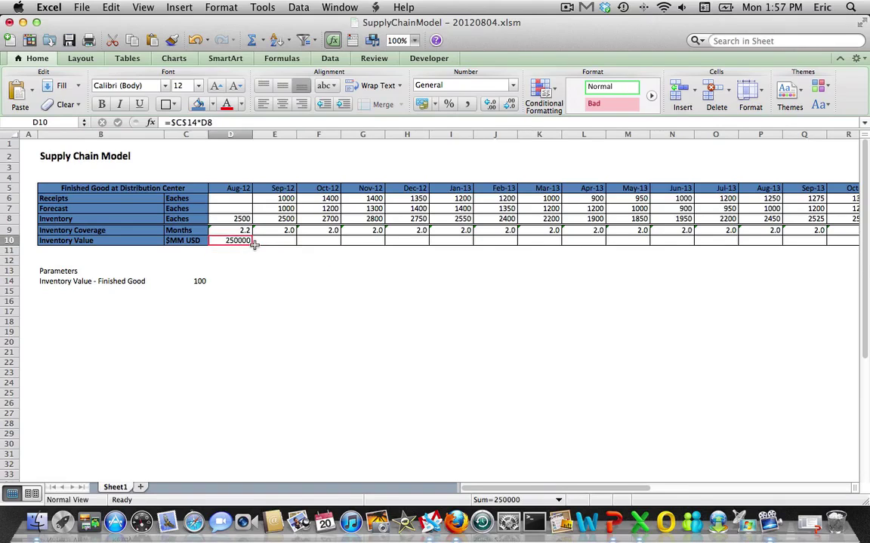
{"action": "left_click_drag", "start_coordinate": [254, 243], "coordinate": [768, 252]}
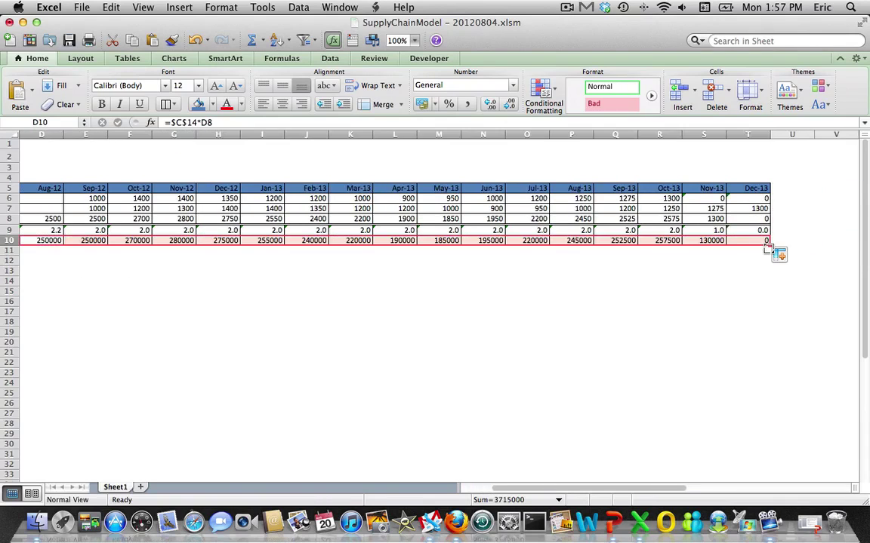
Merge and center the Parameters heading across B13:C13
{"action": "key", "text": "Home"}
{"action": "key", "text": "Down"}
{"action": "key", "text": "Down"}
{"action": "key", "text": "Down"}
{"action": "key", "text": "Right"}
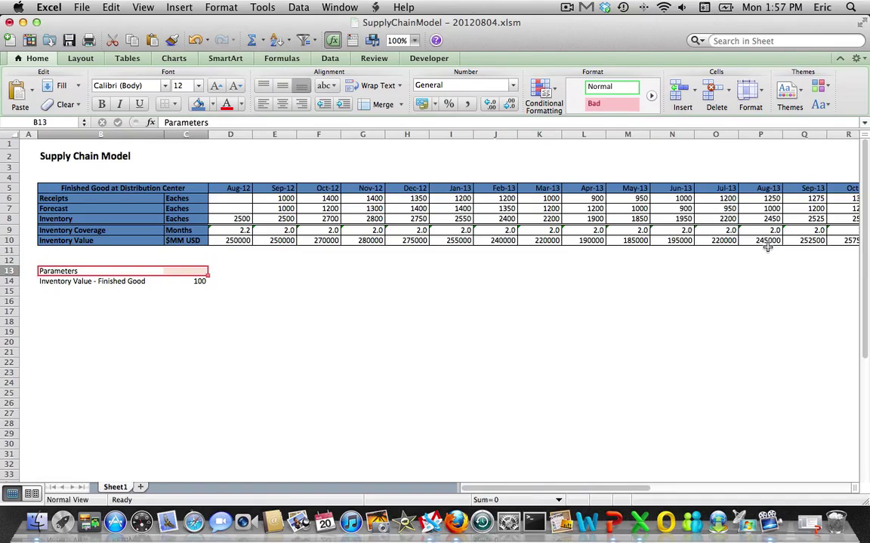
{"action": "left_click", "coordinate": [379, 108]}
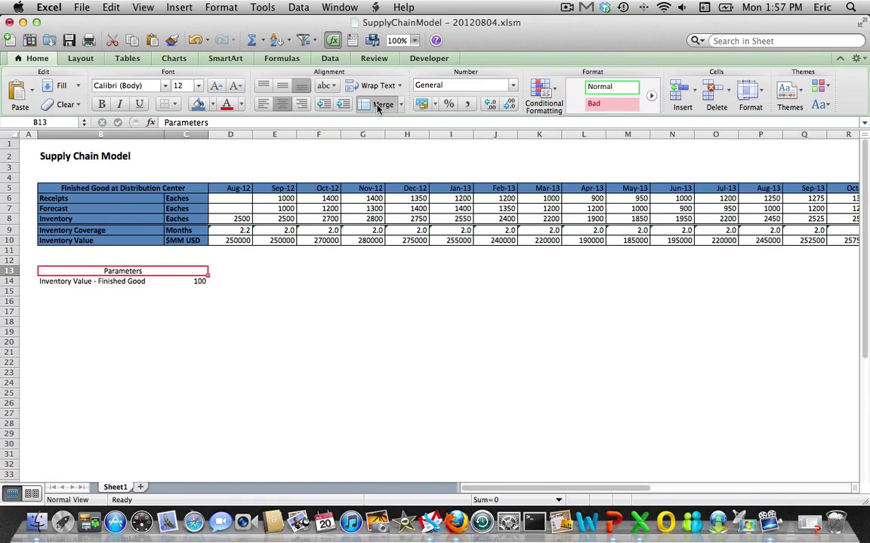
Apply all borders to the parameters table in B13:C14
{"action": "key", "text": "shift+Down"}
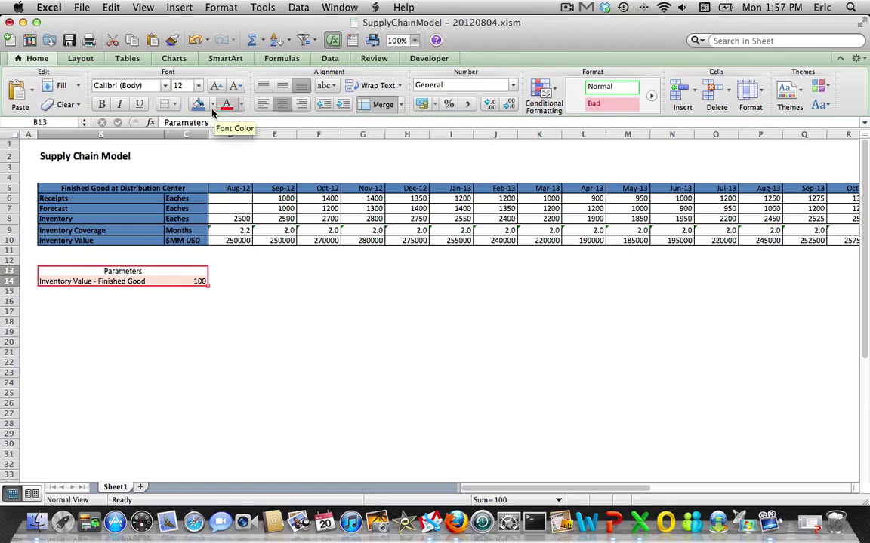
{"action": "left_click", "coordinate": [173, 105]}
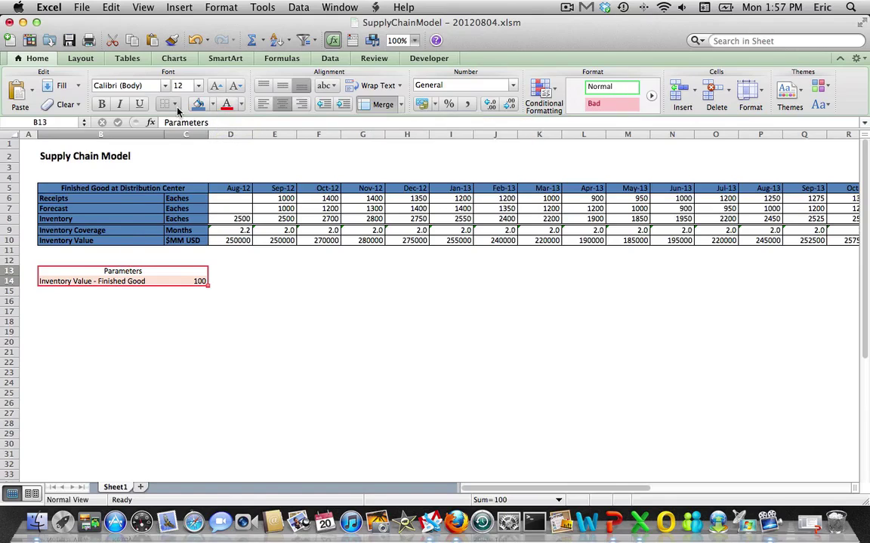
{"action": "left_click", "coordinate": [181, 139]}
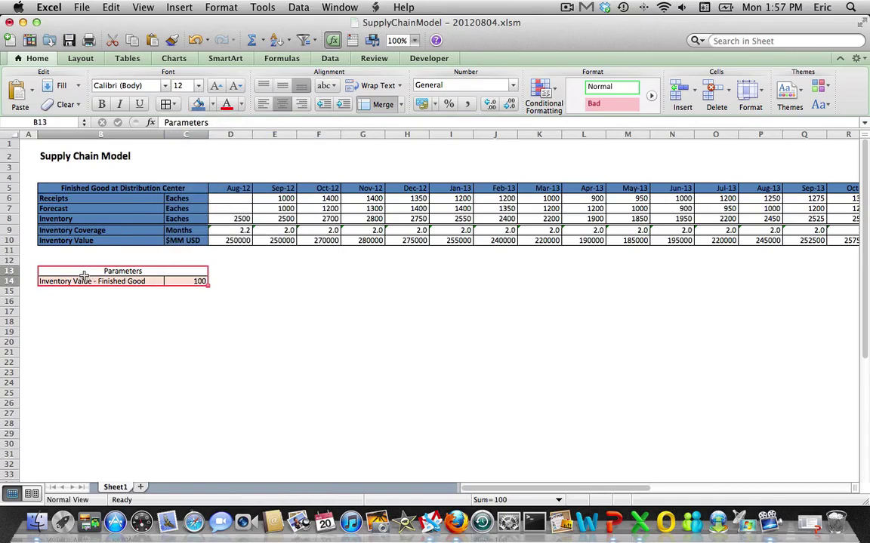
Fill the Parameters heading and the Inventory Value - Finished Good label in B14 with dark gray
{"action": "left_click", "coordinate": [83, 272]}
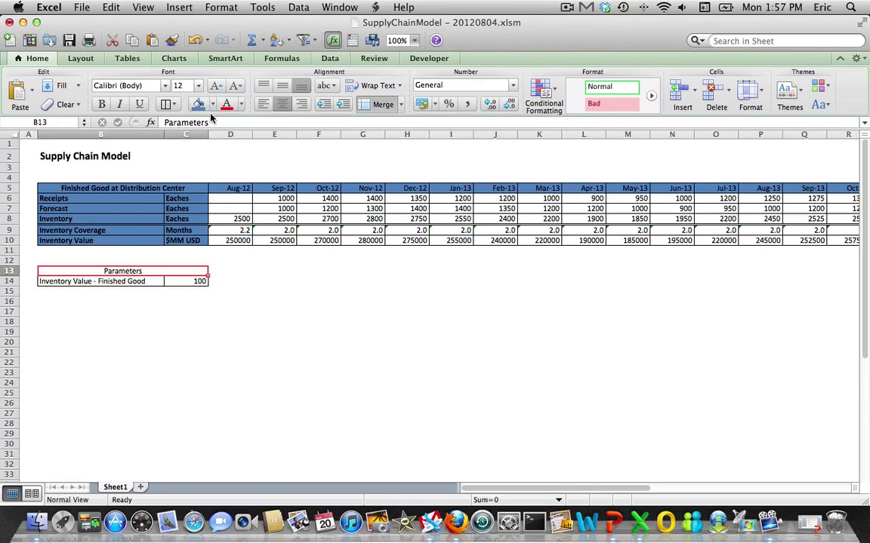
{"action": "left_click", "coordinate": [191, 99]}
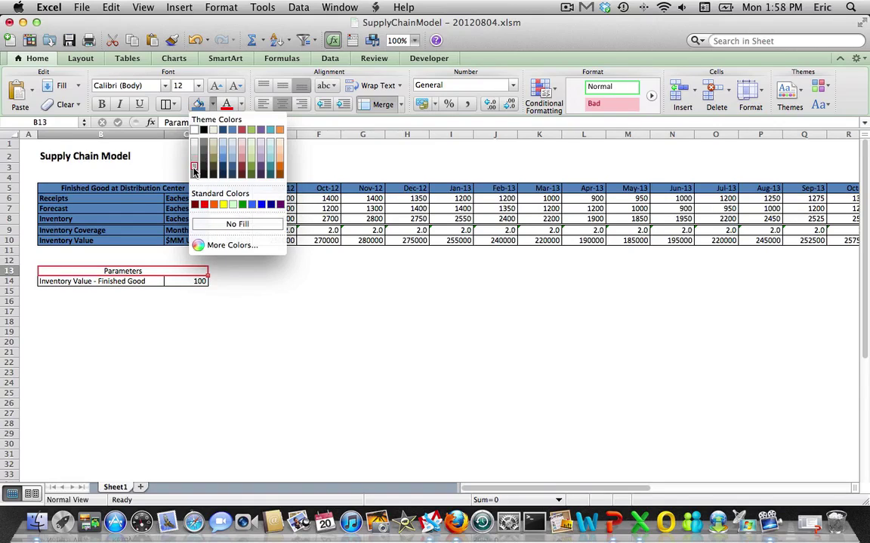
{"action": "left_click", "coordinate": [194, 167]}
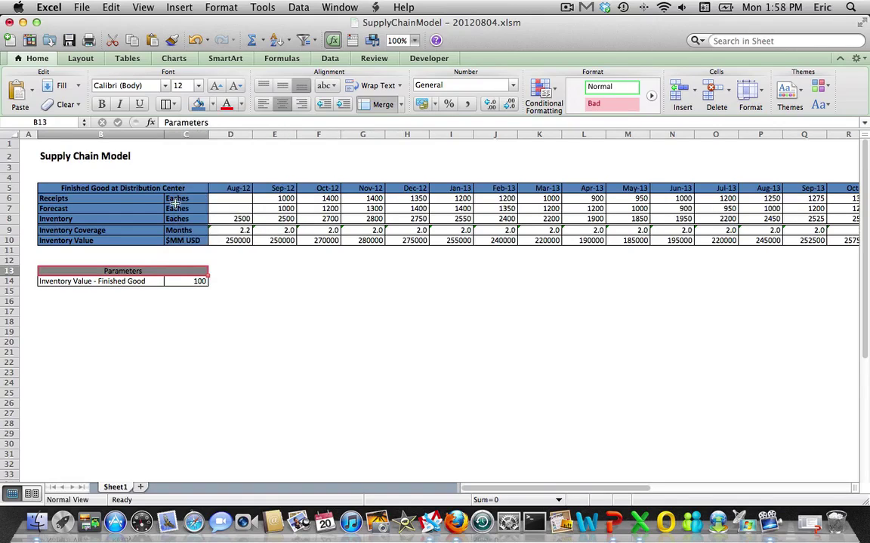
{"action": "left_click", "coordinate": [114, 283]}
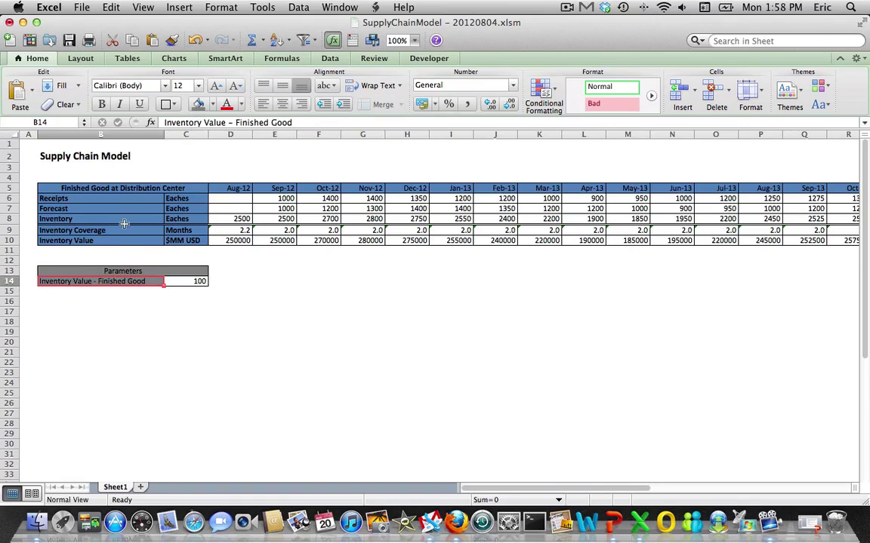
Make the Inventory Value - Finished Good label in B14 and the Parameters heading in B13 bold
{"action": "left_click", "coordinate": [112, 271]}
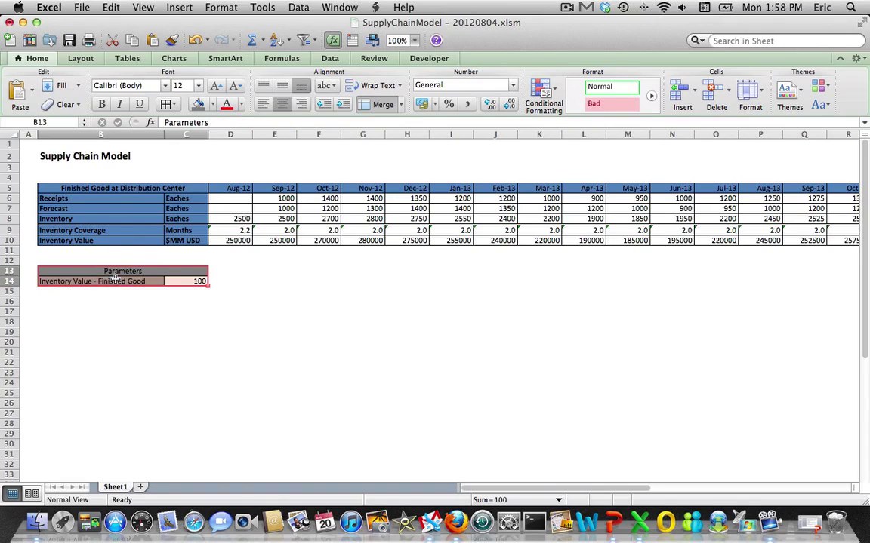
{"action": "left_click", "coordinate": [156, 311]}
{"action": "left_click", "coordinate": [125, 280]}
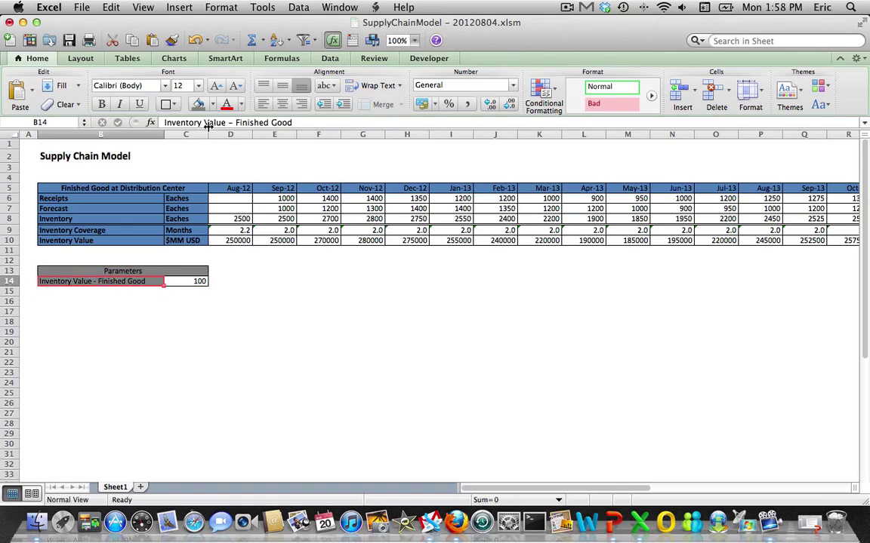
{"action": "left_click", "coordinate": [100, 105]}
{"action": "left_click", "coordinate": [113, 271]}
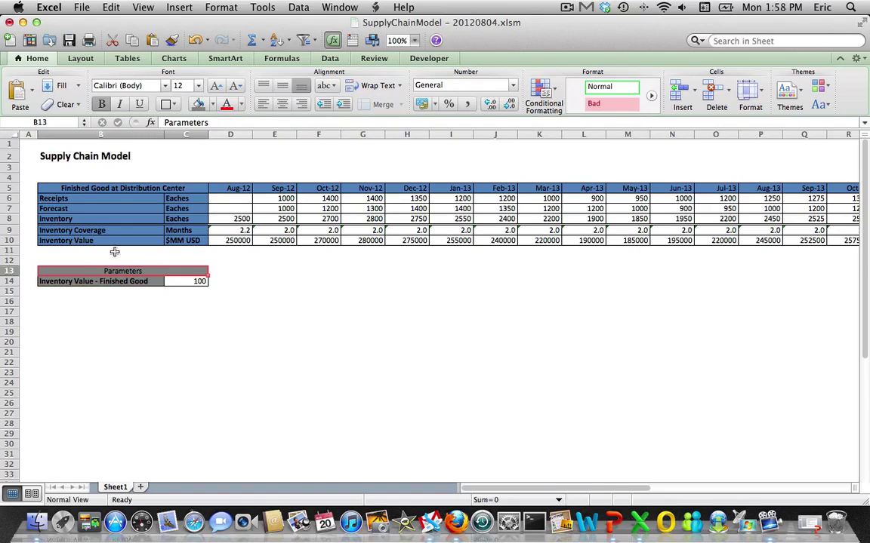
{"action": "left_click", "coordinate": [101, 104]}
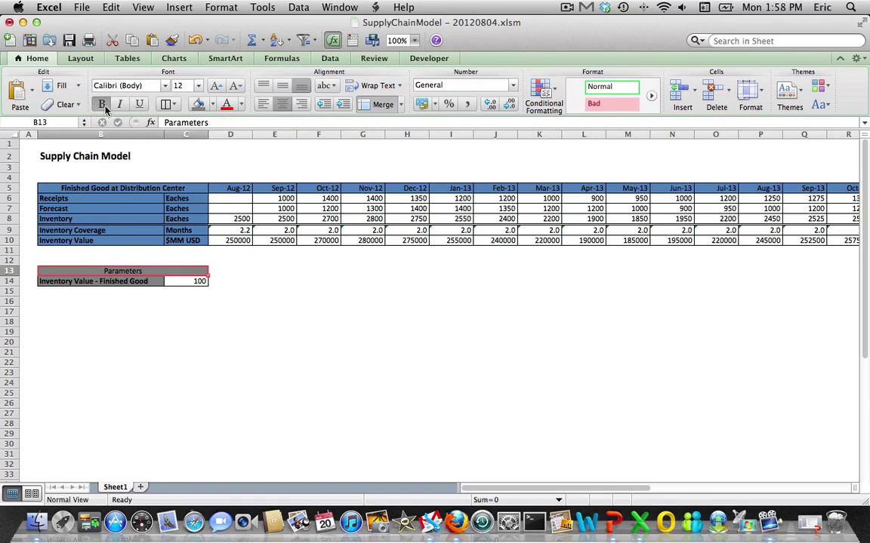
Format the finished-good unit value in C14 with the Accounting number format
{"action": "left_click", "coordinate": [200, 281]}
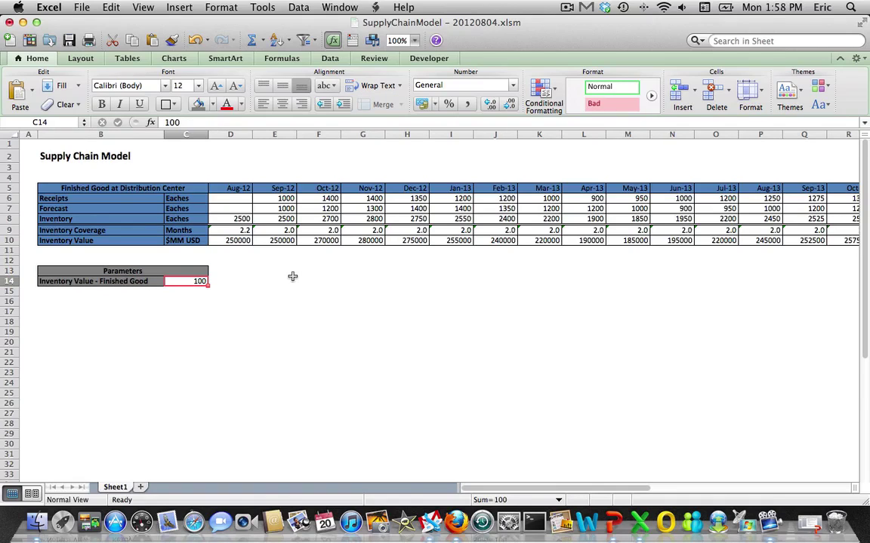
{"action": "left_click", "coordinate": [334, 86]}
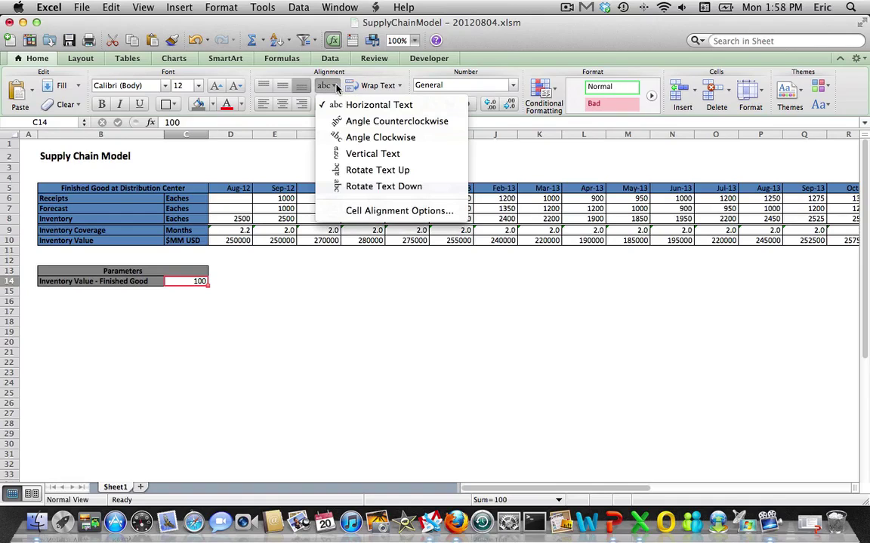
{"action": "left_click", "coordinate": [305, 279]}
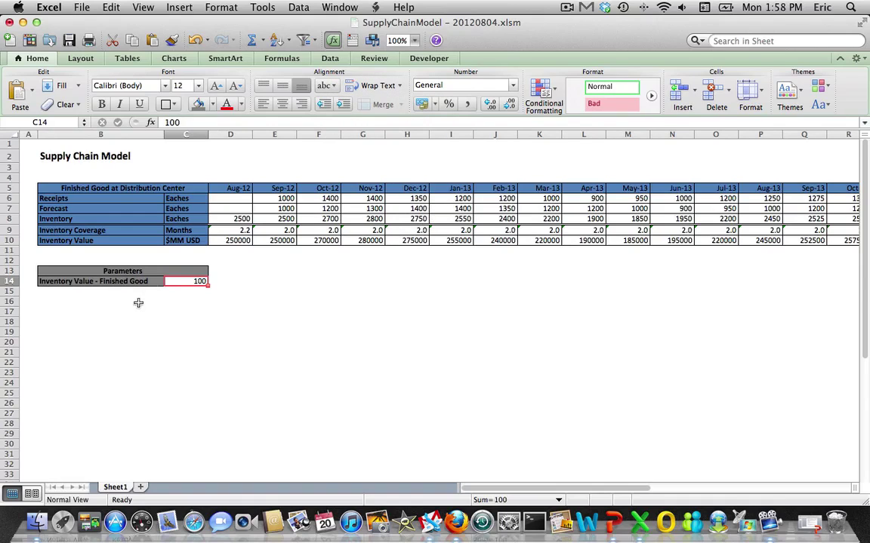
{"action": "left_click", "coordinate": [512, 85]}
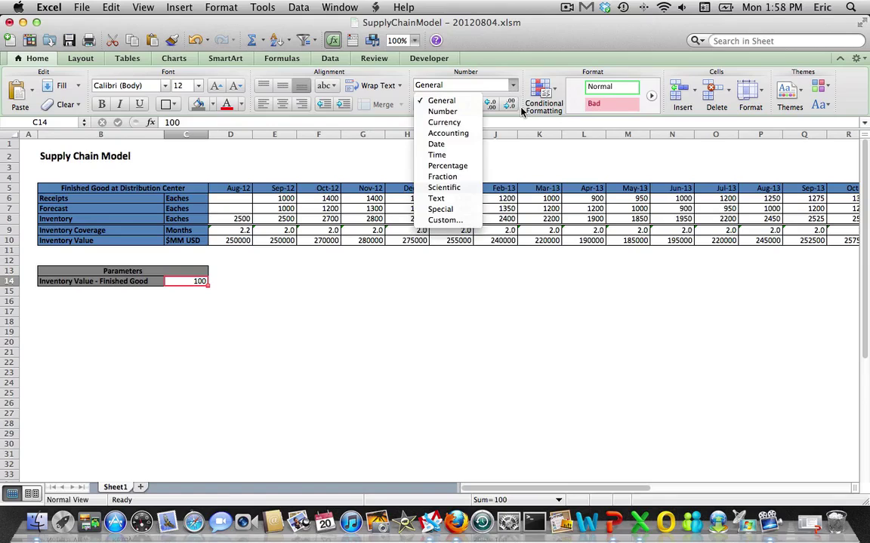
{"action": "left_click", "coordinate": [430, 134]}
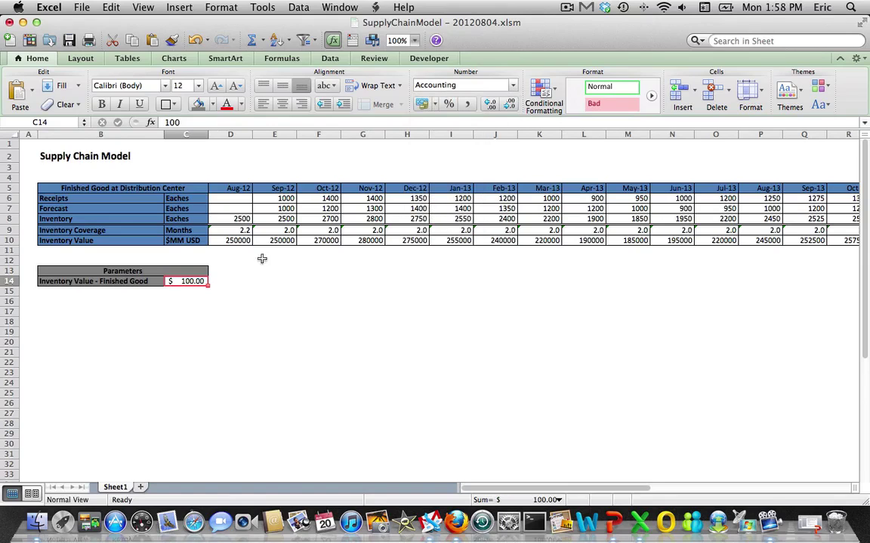
Format the Inventory Value row D10:T10 as Accounting with no decimal places
{"action": "left_click_drag", "start_coordinate": [231, 240], "coordinate": [770, 241]}
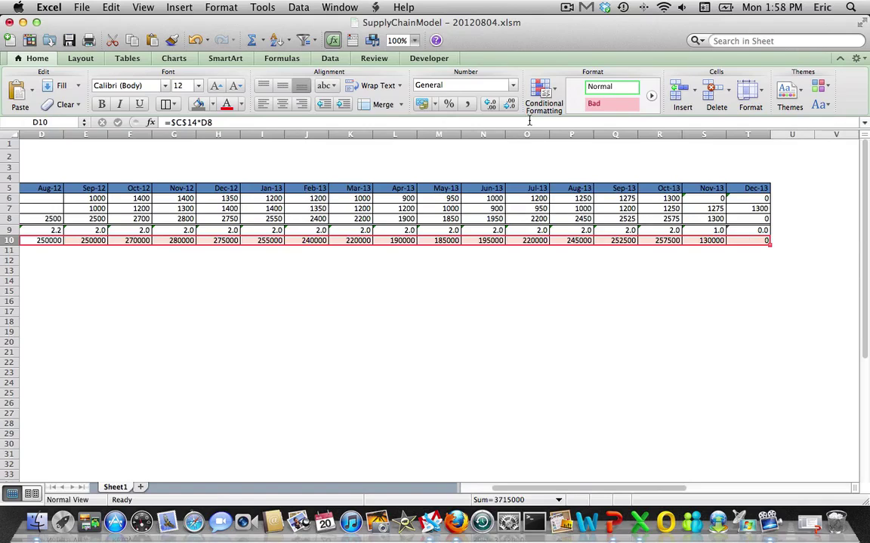
{"action": "left_click", "coordinate": [464, 84]}
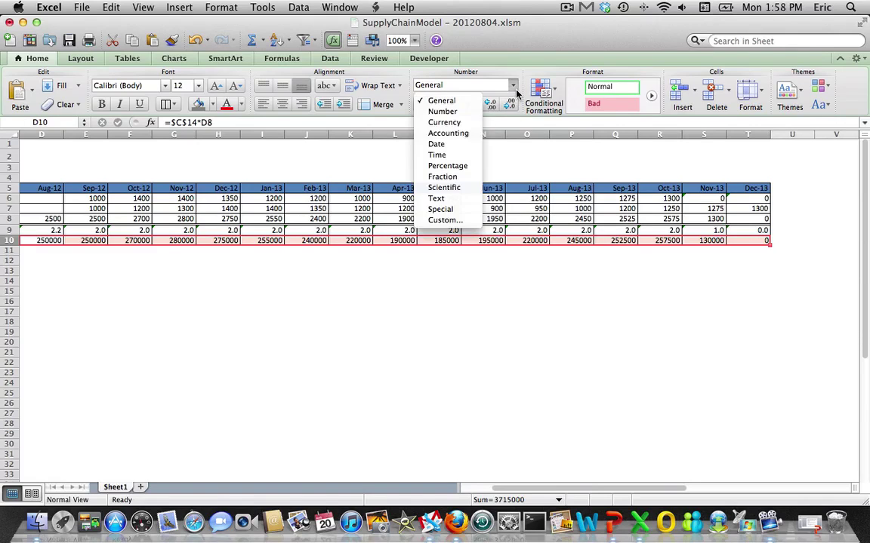
{"action": "left_click", "coordinate": [447, 133]}
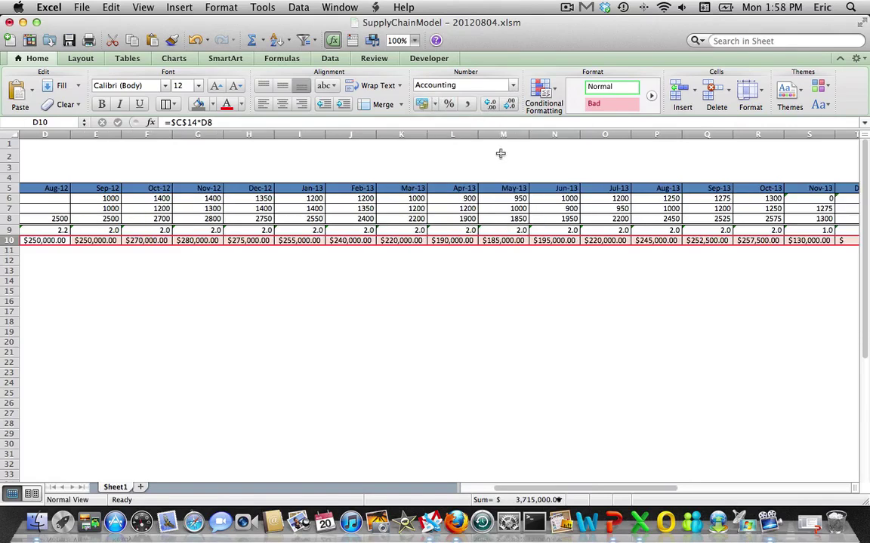
{"action": "left_click", "coordinate": [510, 108]}
{"action": "left_click", "coordinate": [509, 107]}
{"action": "left_click", "coordinate": [389, 302]}
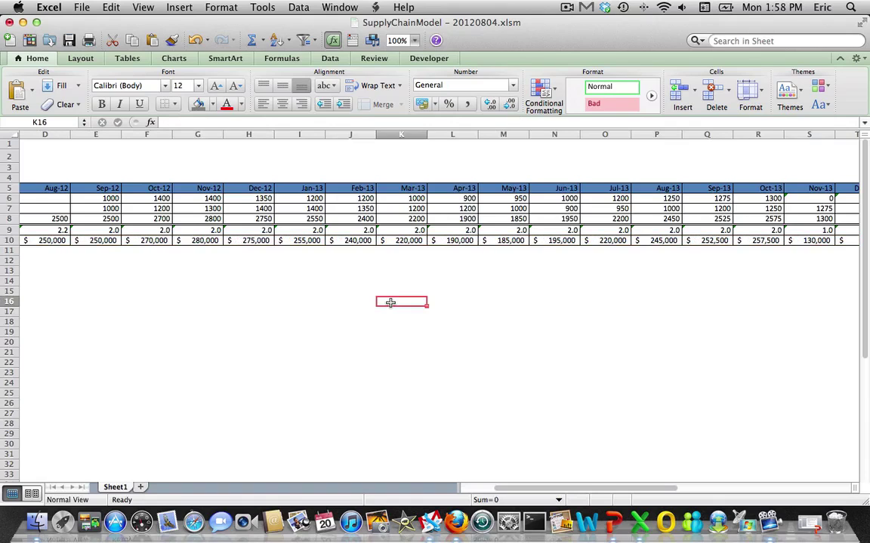
Review the Forecast, Inventory, Receipts, Inventory Coverage and Inventory Value rows of the finished goods table
{"action": "key", "text": "Left"}
{"action": "key", "text": "Left"}
{"action": "key", "text": "Left"}
{"action": "key", "text": "Left"}
{"action": "key", "text": "Home"}
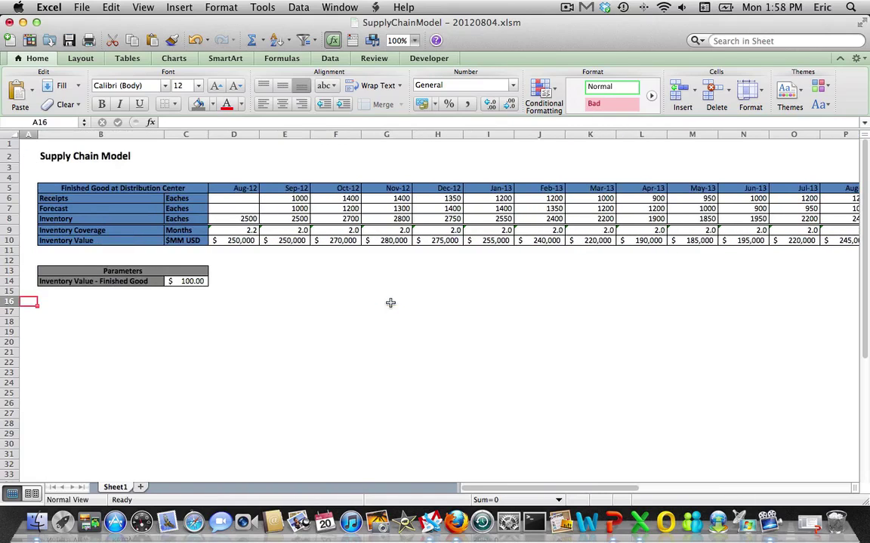
{"action": "left_click", "coordinate": [7, 208]}
{"action": "left_click", "coordinate": [9, 219]}
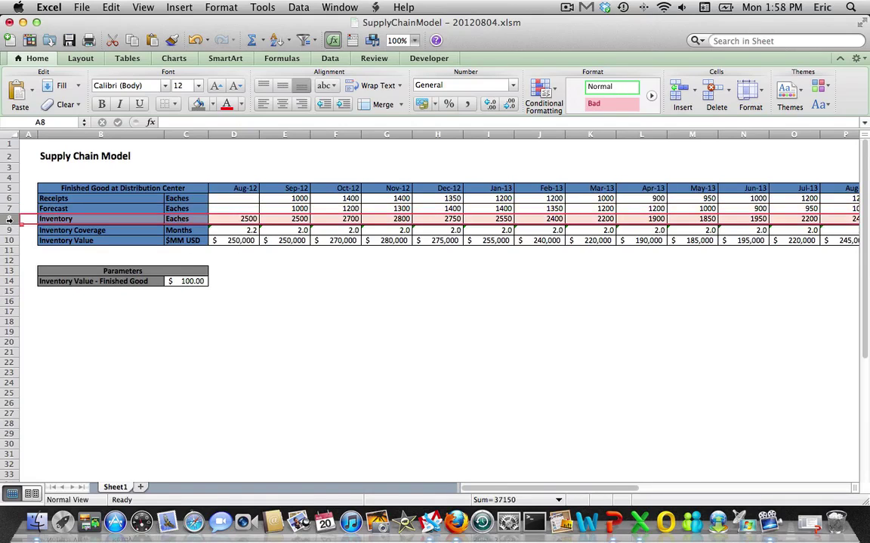
{"action": "left_click", "coordinate": [8, 198]}
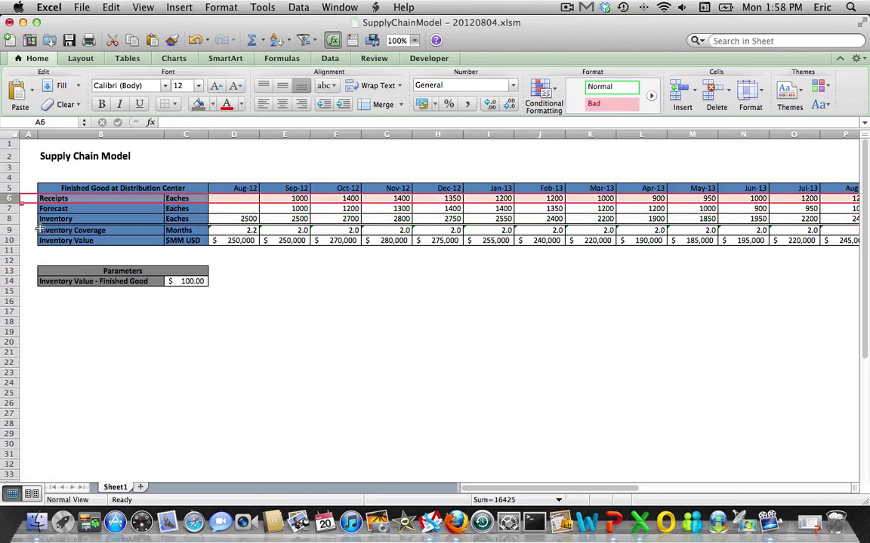
{"action": "left_click", "coordinate": [8, 230]}
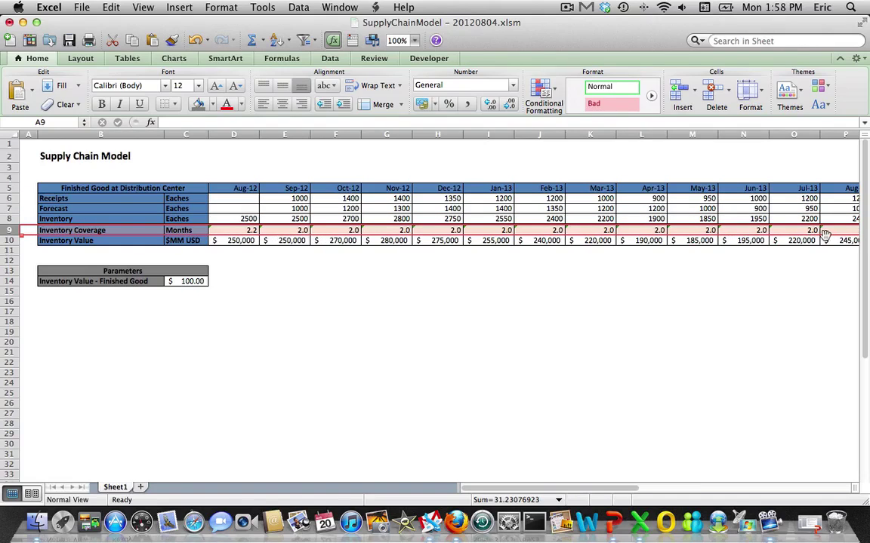
{"action": "left_click", "coordinate": [9, 240]}
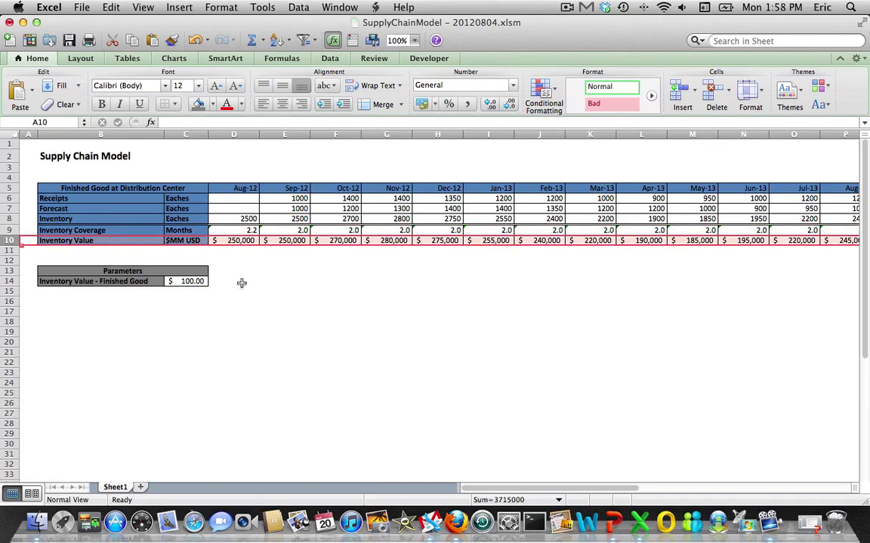
Check the Inventory Value formulas cell by cell along row 10 and their reference to the unit value parameter in C14
{"action": "left_click", "coordinate": [236, 240]}
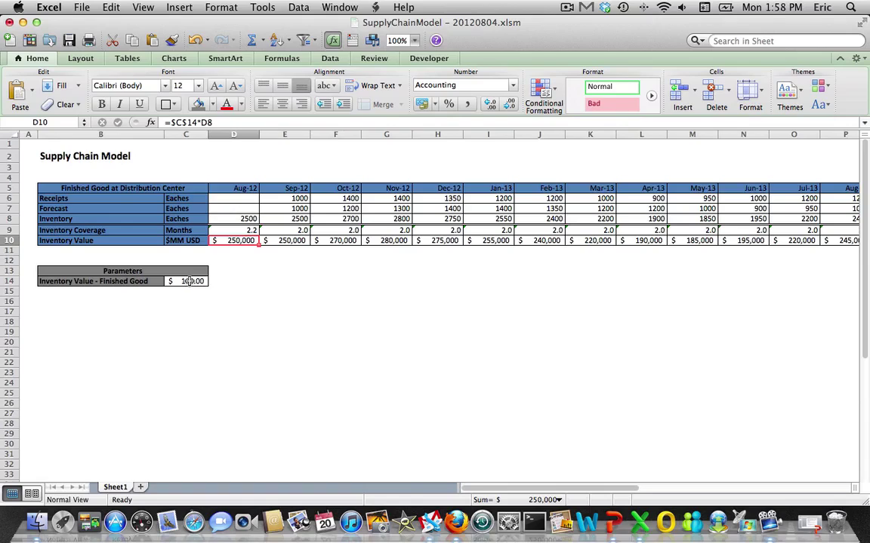
{"action": "left_click", "coordinate": [189, 281]}
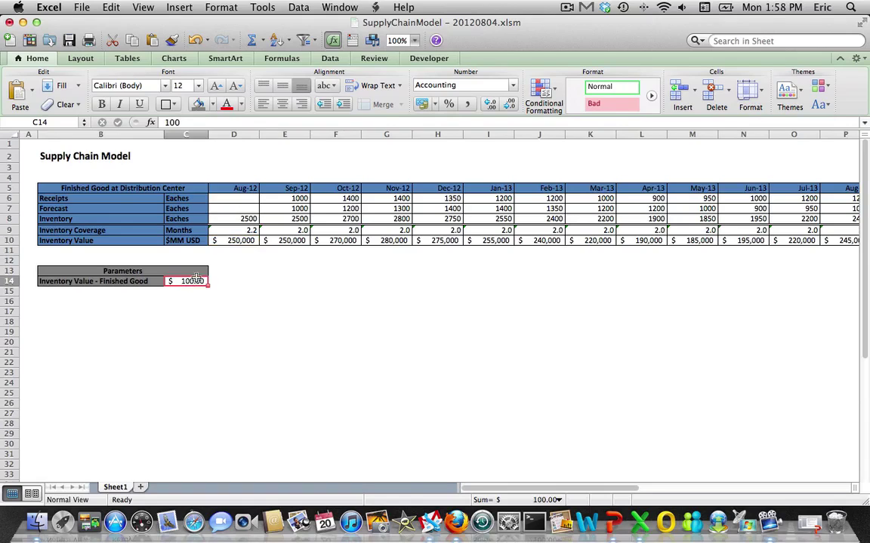
{"action": "left_click", "coordinate": [230, 241]}
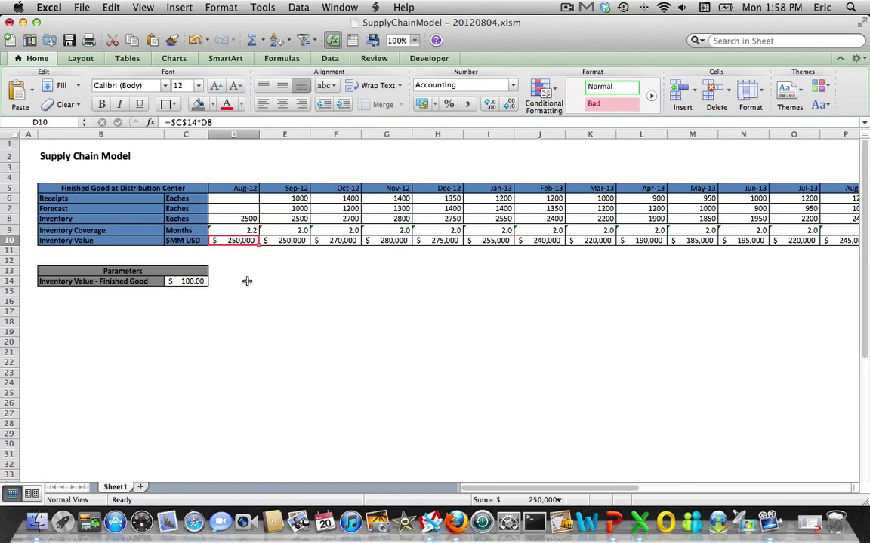
{"action": "key", "text": "Right"}
{"action": "key", "text": "Right"}
{"action": "key", "text": "Right"}
{"action": "key", "text": "Right"}
{"action": "key", "text": "Right"}
{"action": "key", "text": "Right"}
{"action": "key", "text": "Right"}
{"action": "key", "text": "Right"}
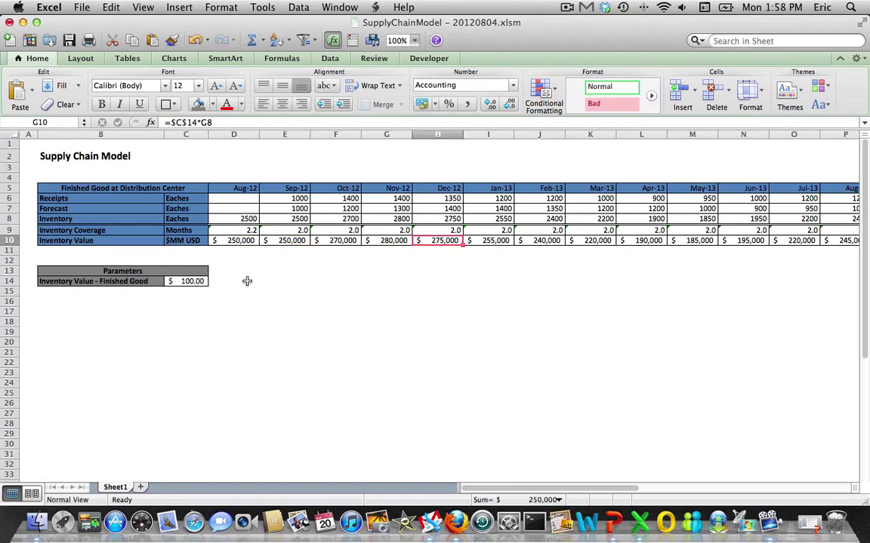
{"action": "key", "text": "Right"}
{"action": "key", "text": "Right"}
{"action": "key", "text": "Right"}
{"action": "key", "text": "Right"}
{"action": "key", "text": "Right"}
{"action": "key", "text": "Right"}
{"action": "key", "text": "Right"}
{"action": "key", "text": "Right"}
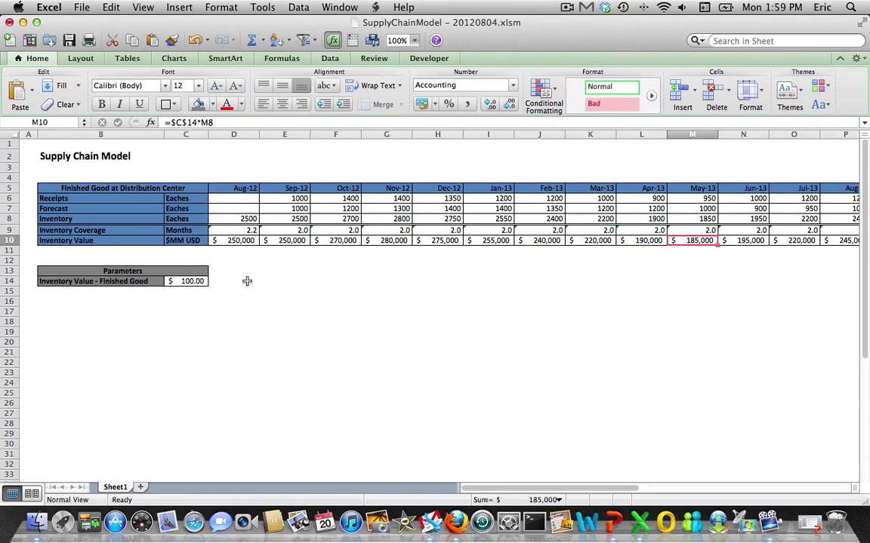
{"action": "key", "text": "Left"}
{"action": "key", "text": "Left"}
{"action": "key", "text": "Left"}
{"action": "key", "text": "Left"}
{"action": "key", "text": "Left"}
{"action": "key", "text": "Left"}
{"action": "key", "text": "Left"}
{"action": "key", "text": "Left"}
{"action": "key", "text": "Left"}
{"action": "key", "text": "Left"}
{"action": "key", "text": "Left"}
{"action": "key", "text": "Left"}
{"action": "key", "text": "Left"}
{"action": "key", "text": "Left"}
{"action": "key", "text": "Left"}
{"action": "key", "text": "Left"}
{"action": "key", "text": "Left"}
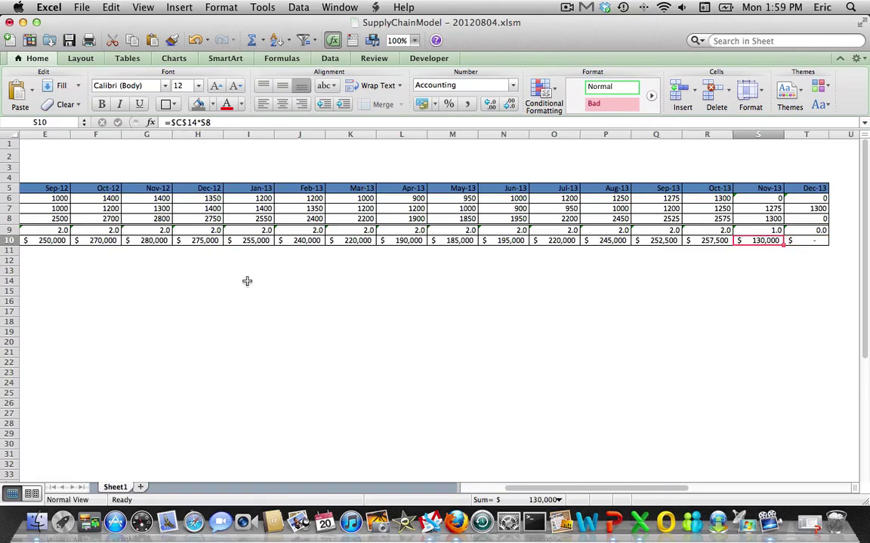
Return from the Inventory Value row to the start of the sheet and save the workbook
{"action": "key", "text": "Left"}
{"action": "key", "text": "Left"}
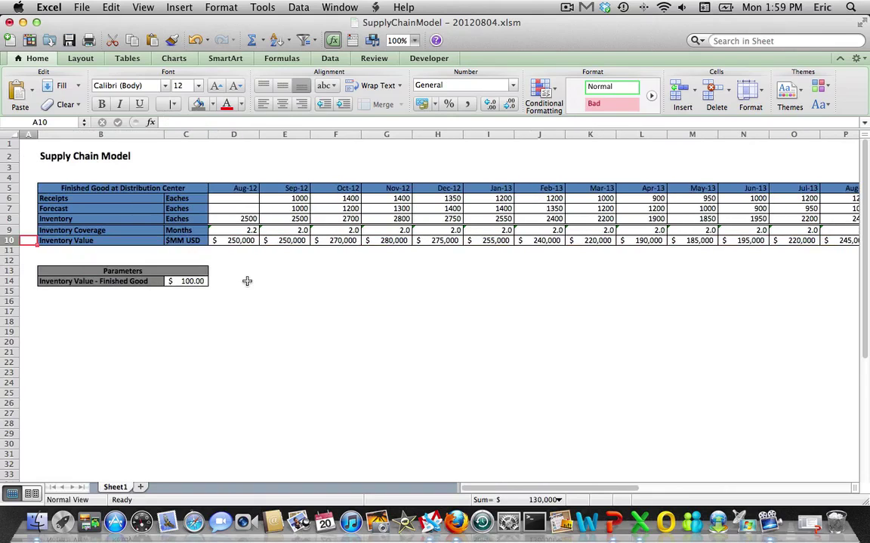
{"action": "key", "text": "Down"}
{"action": "key", "text": "Down"}
{"action": "key", "text": "Down"}
{"action": "key", "text": "Down"}
{"action": "key", "text": "Down"}
{"action": "key", "text": "Down"}
{"action": "key", "text": "Down"}
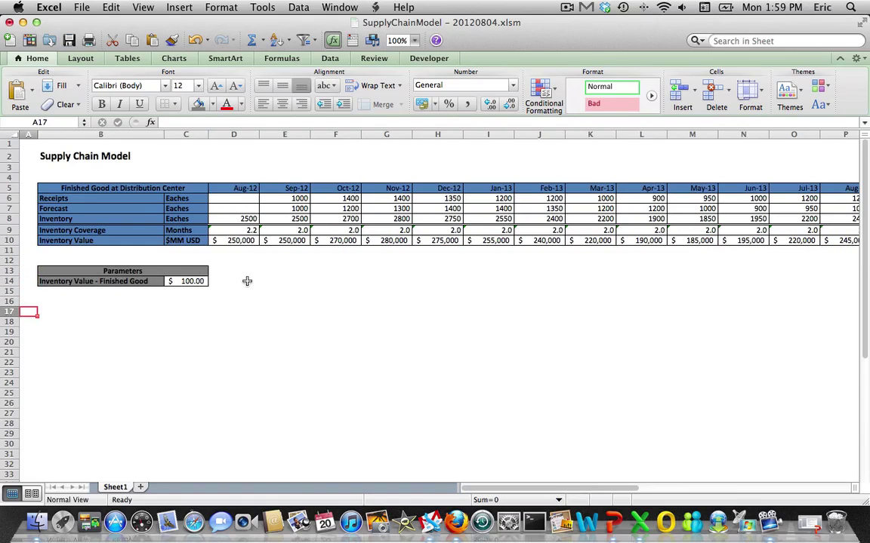
{"action": "key", "text": "super+s"}
Change the Inventory Coverage unit in C9 to Weeks
{"action": "key", "text": "Up"}
{"action": "key", "text": "Up"}
{"action": "key", "text": "Up"}
{"action": "key", "text": "Up"}
{"action": "key", "text": "Up"}
{"action": "key", "text": "Up"}
{"action": "key", "text": "Up"}
{"action": "key", "text": "Up"}
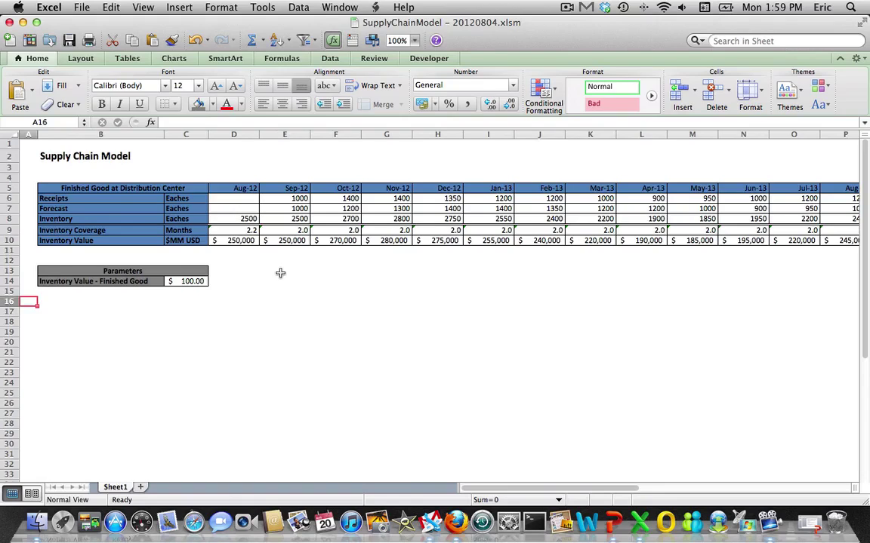
{"action": "key", "text": "Right"}
{"action": "key", "text": "Right"}
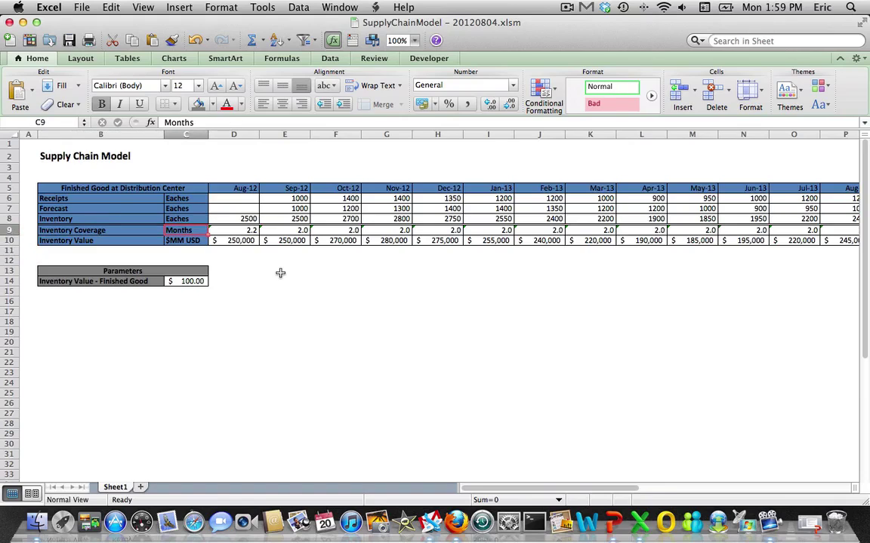
{"action": "type", "text": "Week"}
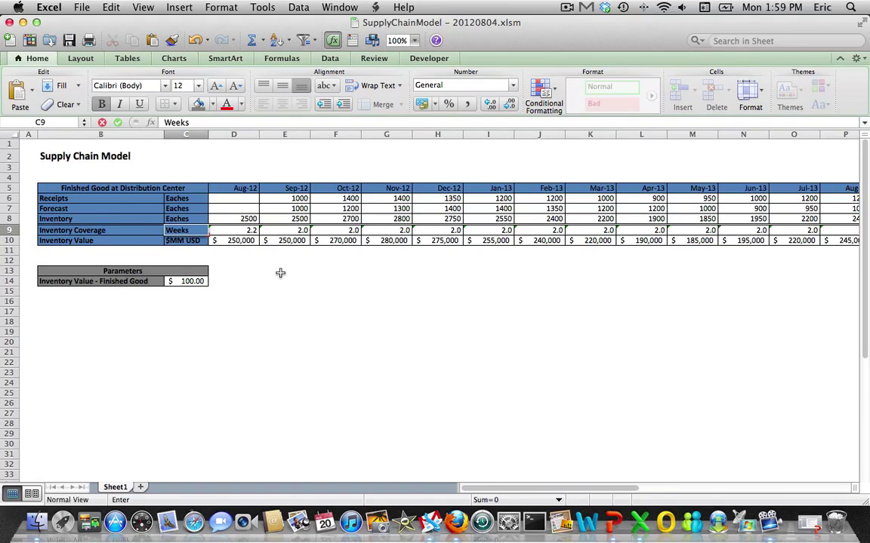
{"action": "type", "text": "s"}
{"action": "key", "text": "Return"}
Set the first period header in D5 to the date 8/20/2012
{"action": "key", "text": "Up"}
{"action": "key", "text": "Up"}
{"action": "key", "text": "Up"}
{"action": "key", "text": "Up"}
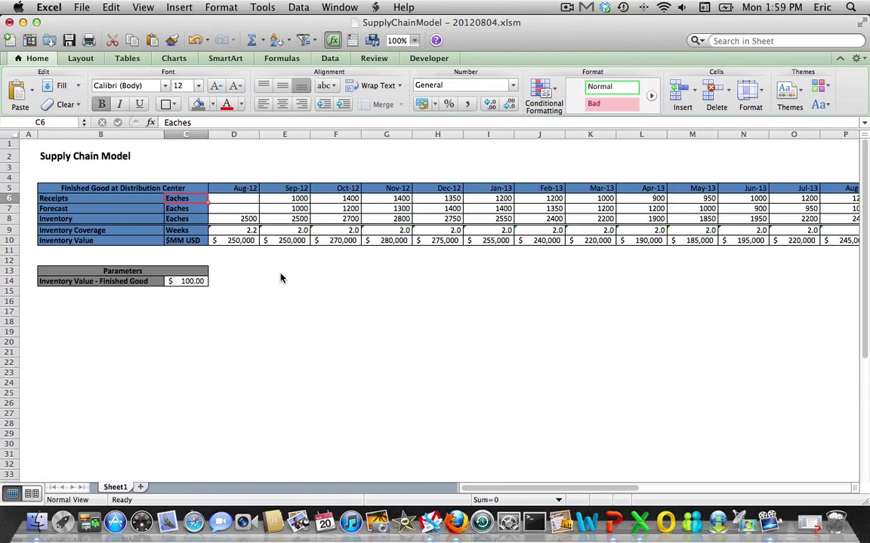
{"action": "key", "text": "Right"}
{"action": "key", "text": "Up"}
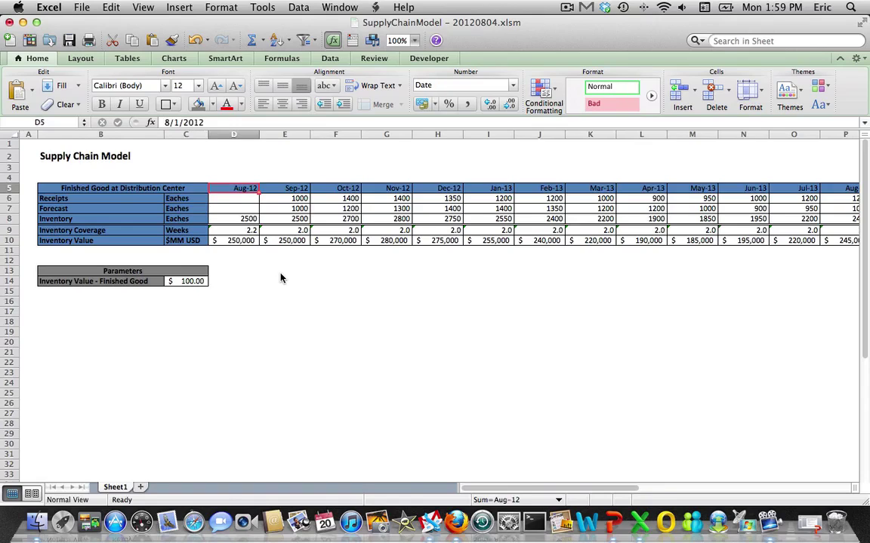
{"action": "type", "text": "8"}
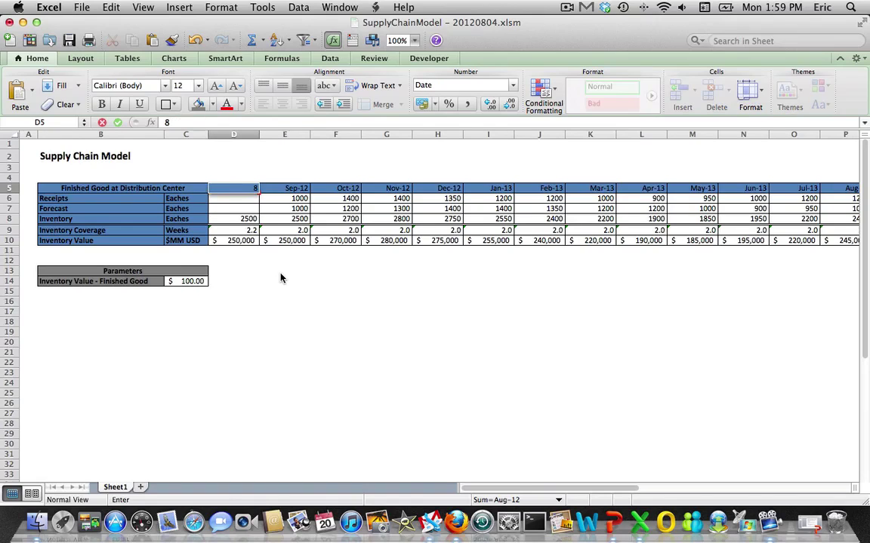
{"action": "type", "text": "/20/2012"}
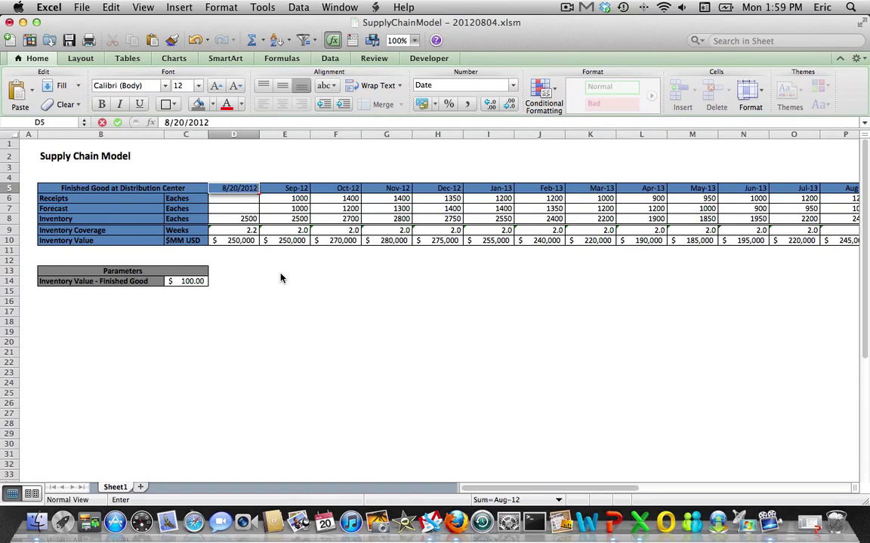
{"action": "key", "text": "Return"}
Format the first period header D5 as a Date of type 03/14/01
{"action": "key", "text": "Up"}
{"action": "key", "text": "Right"}
{"action": "key", "text": "Left"}
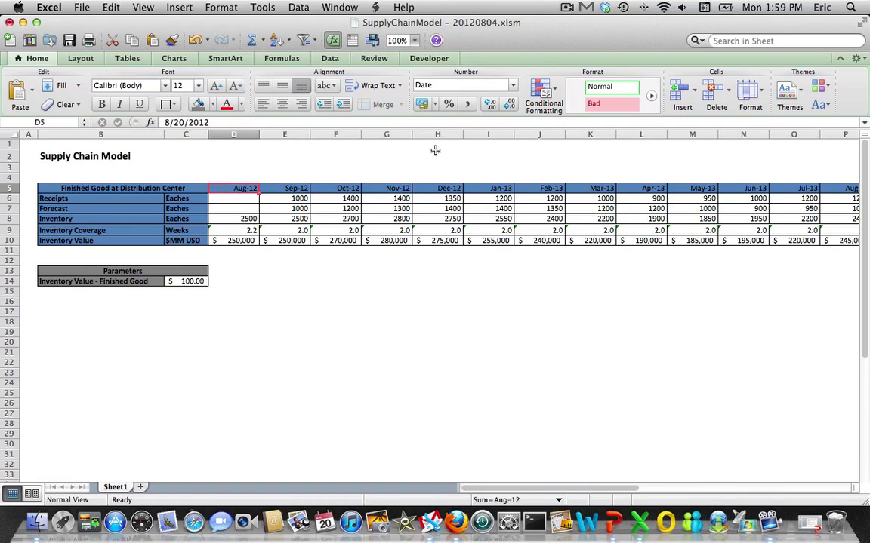
{"action": "left_click", "coordinate": [460, 85]}
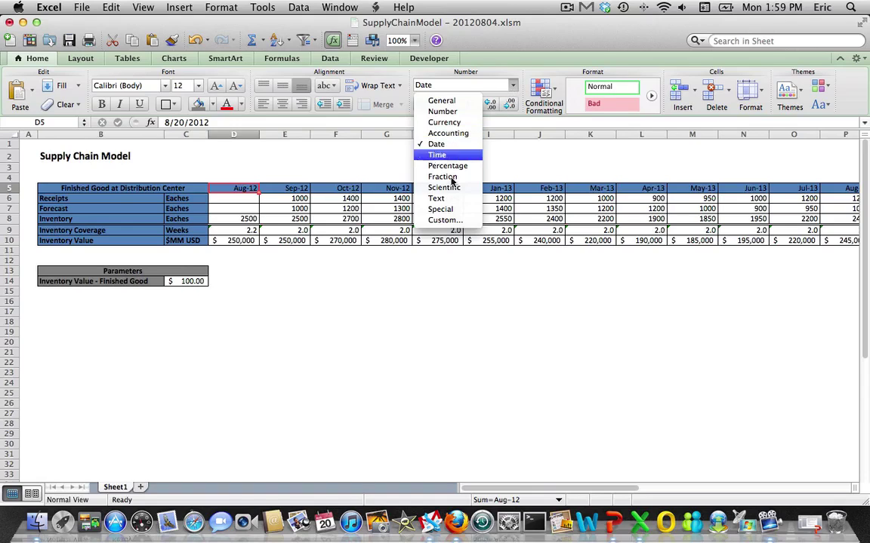
{"action": "left_click", "coordinate": [445, 220]}
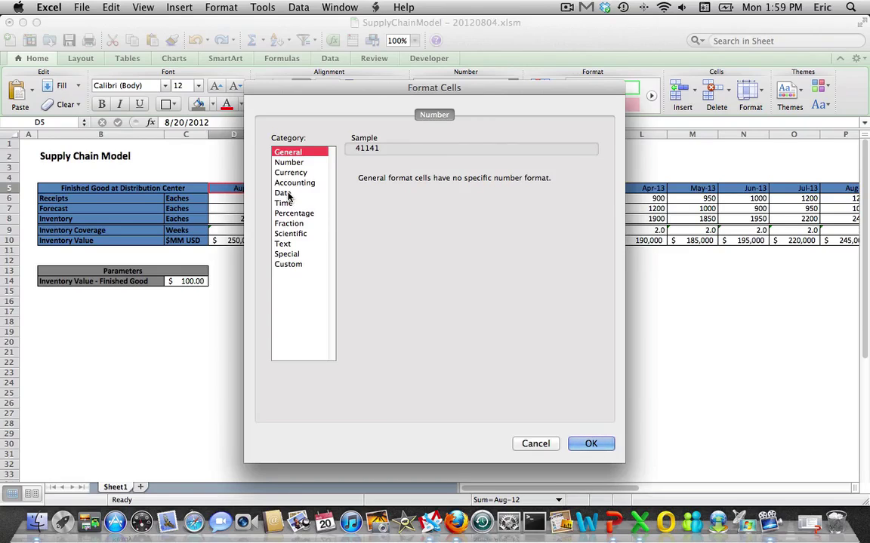
{"action": "left_click", "coordinate": [287, 195]}
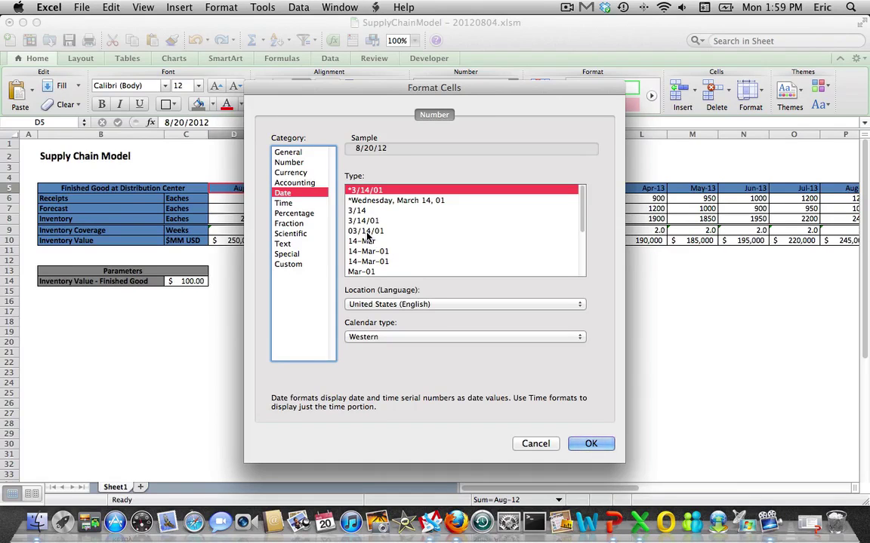
{"action": "left_click", "coordinate": [367, 233]}
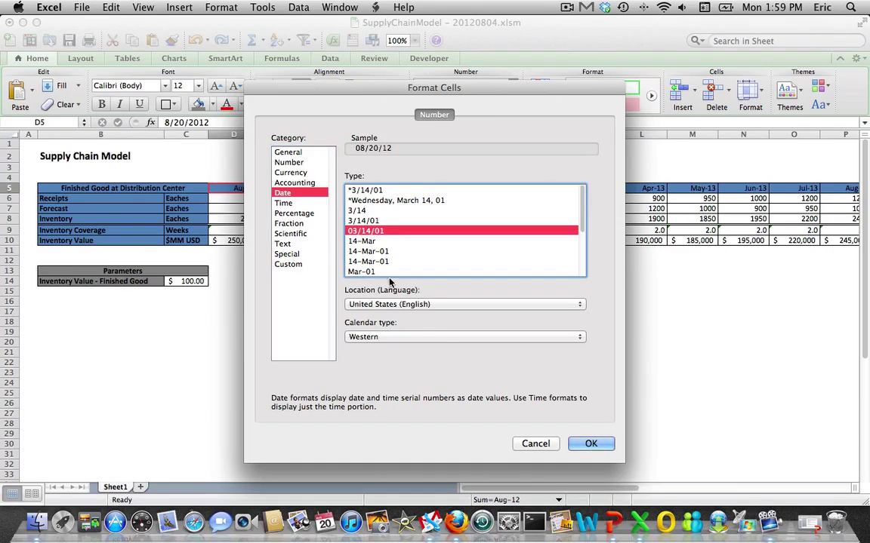
{"action": "left_click", "coordinate": [590, 444]}
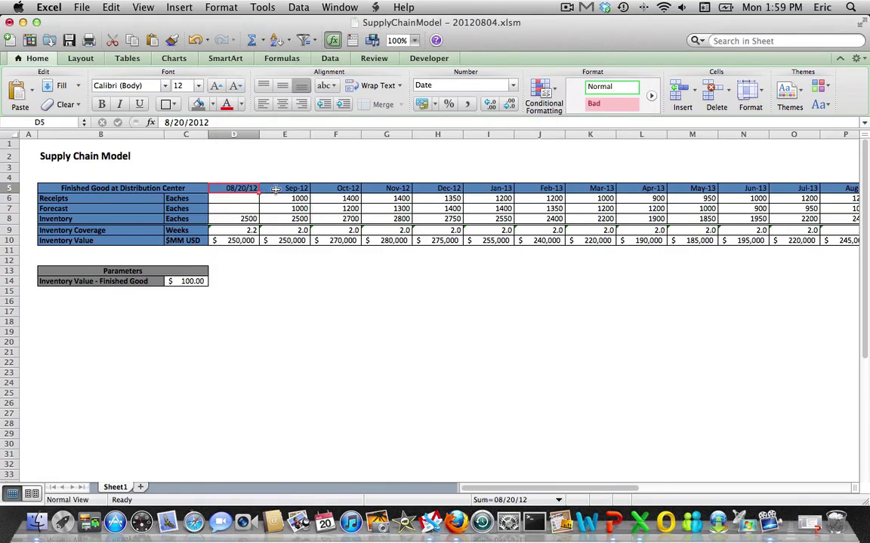
Enter the formula =D5+7 in E5 so the second period header falls one week after the first
{"action": "left_click", "coordinate": [278, 190]}
{"action": "type", "text": "="}
{"action": "key", "text": "Left"}
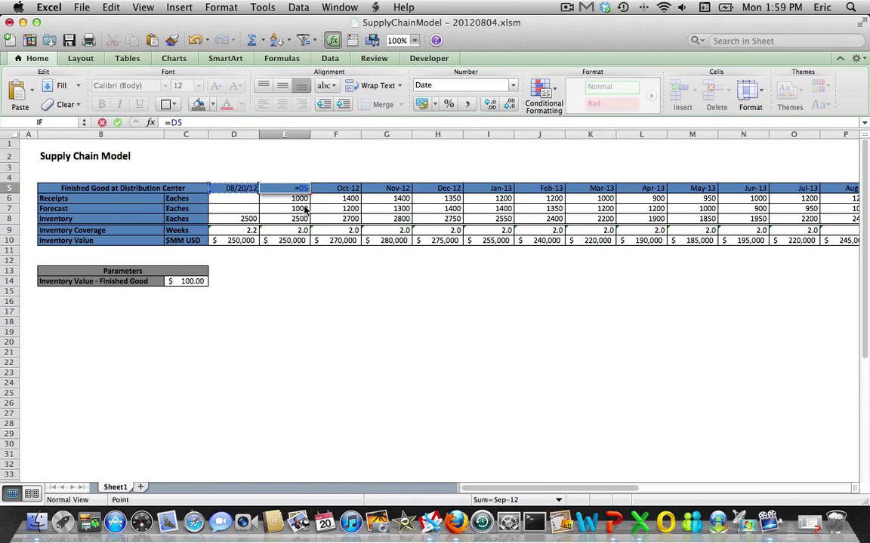
{"action": "type", "text": "+7"}
{"action": "key", "text": "Return"}
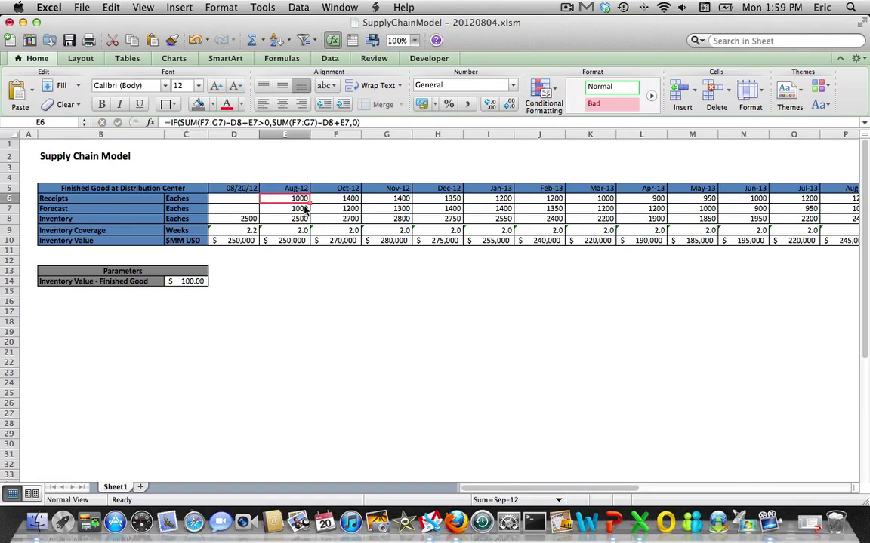
{"action": "key", "text": "Up"}
{"action": "key", "text": "Left"}
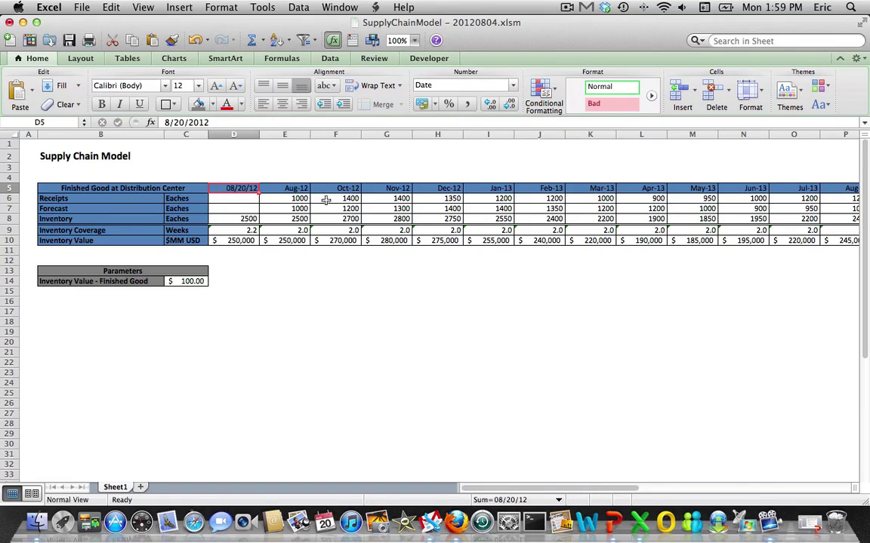
Format the second period header E5 as a Date of type 03/14/01
{"action": "left_click", "coordinate": [289, 188]}
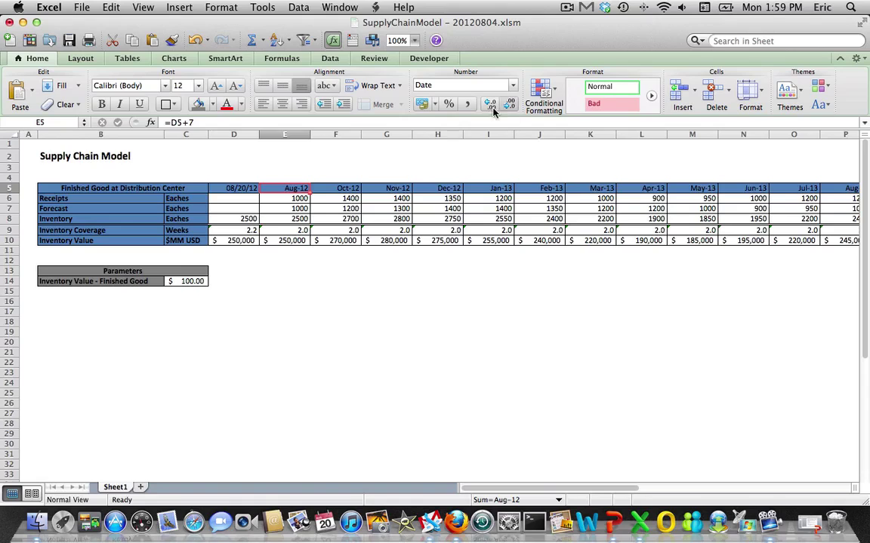
{"action": "left_click", "coordinate": [512, 86]}
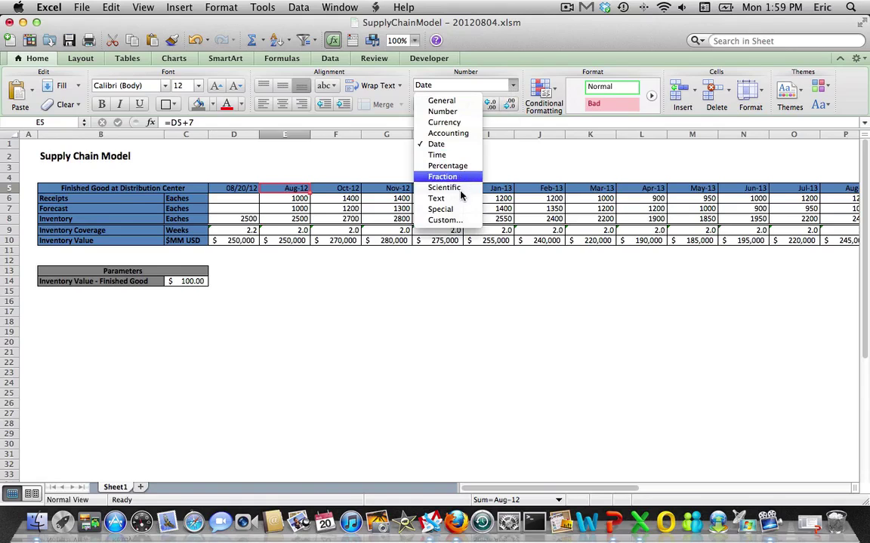
{"action": "left_click", "coordinate": [447, 220]}
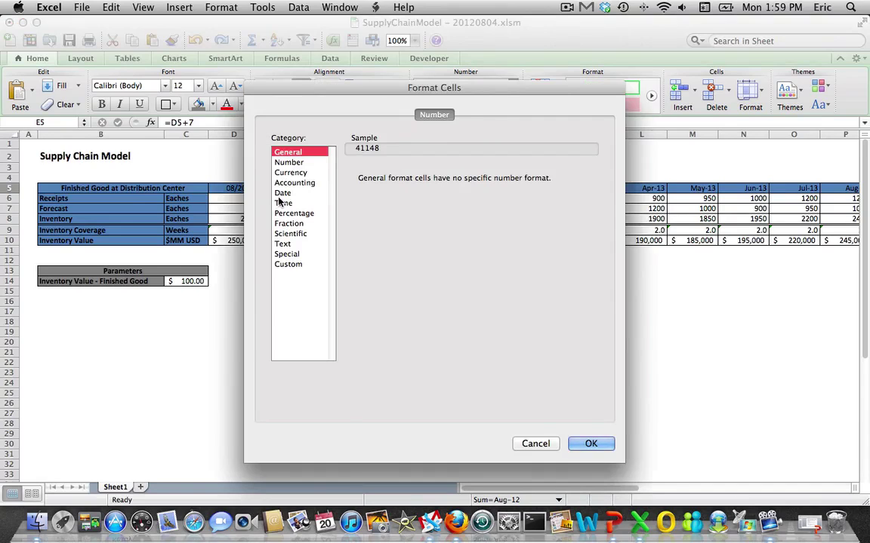
{"action": "left_click", "coordinate": [284, 194]}
{"action": "left_click", "coordinate": [370, 232]}
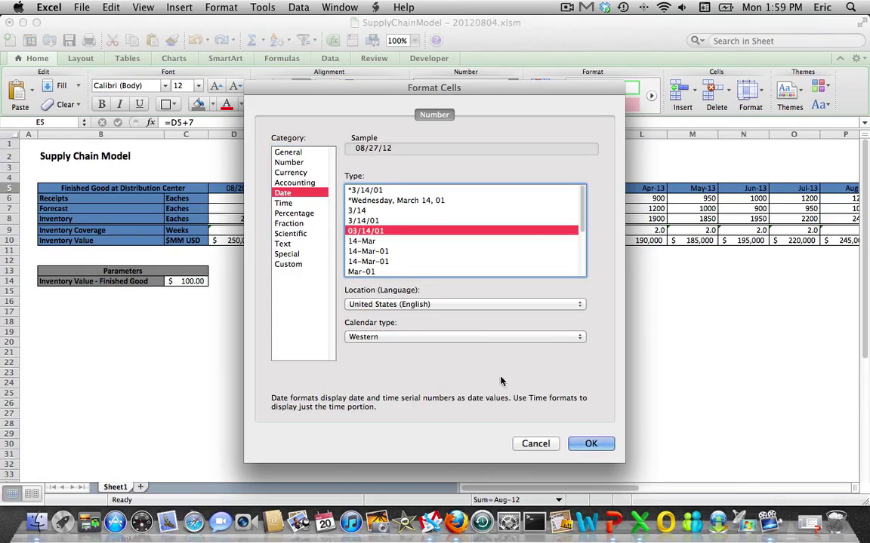
{"action": "left_click", "coordinate": [591, 444]}
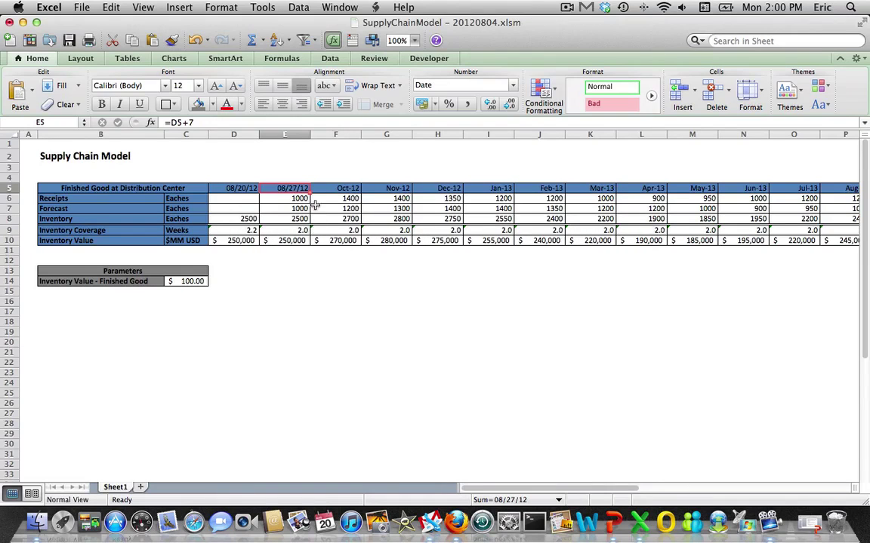
Fill the weekly date formula from E5 across the remaining period headers in row 5
{"action": "mouse_move", "coordinate": [309, 193]}
{"action": "left_mouse_down"}
{"action": "mouse_move", "coordinate": [382, 179]}
{"action": "mouse_move", "coordinate": [763, 185]}
{"action": "mouse_move", "coordinate": [715, 198]}
{"action": "mouse_move", "coordinate": [324, 204]}
{"action": "left_mouse_up"}
{"action": "key", "text": "ctrl+Left"}
{"action": "key", "text": "ctrl+Left"}
{"action": "key", "text": "Right"}
{"action": "key", "text": "Right"}
{"action": "key", "text": "Right"}
{"action": "key", "text": "Right"}
{"action": "key", "text": "Right"}
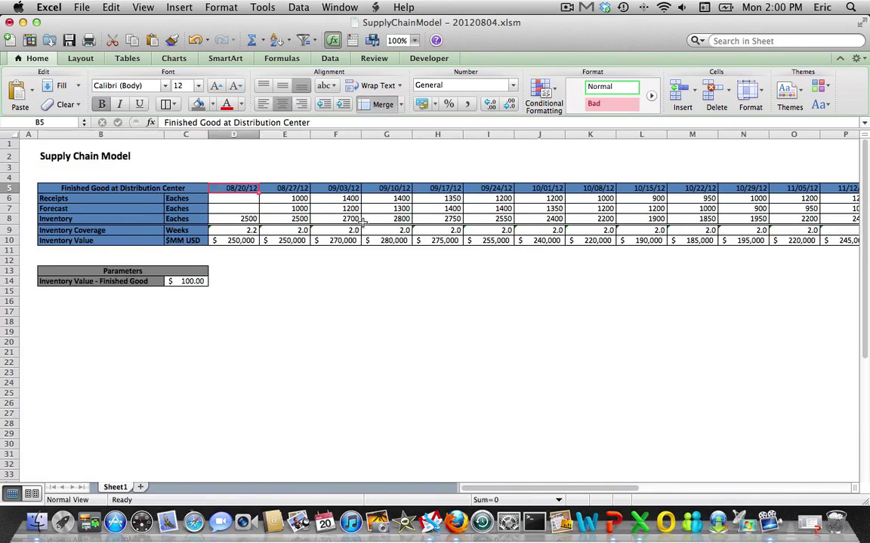
{"action": "key", "text": "Left"}
{"action": "key", "text": "Left"}
{"action": "key", "text": "Left"}
{"action": "key", "text": "Left"}
{"action": "key", "text": "Left"}
{"action": "key", "text": "Left"}
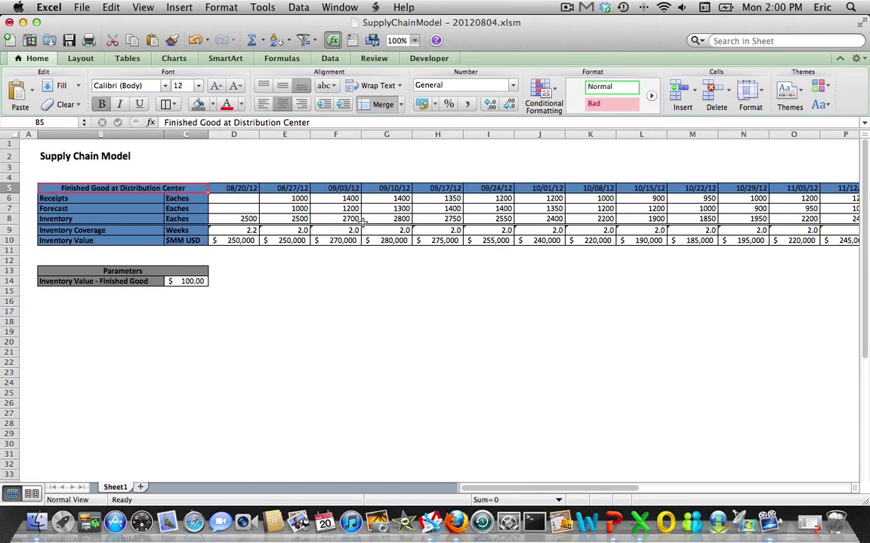
Enter weekly forecast quantities of 250, 275 and 200 in E7:G7
{"action": "key", "text": "Down"}
{"action": "key", "text": "Down"}
{"action": "key", "text": "Right"}
{"action": "key", "text": "Right"}
{"action": "key", "text": "Right"}
{"action": "key", "text": "Right"}
{"action": "key", "text": "Left"}
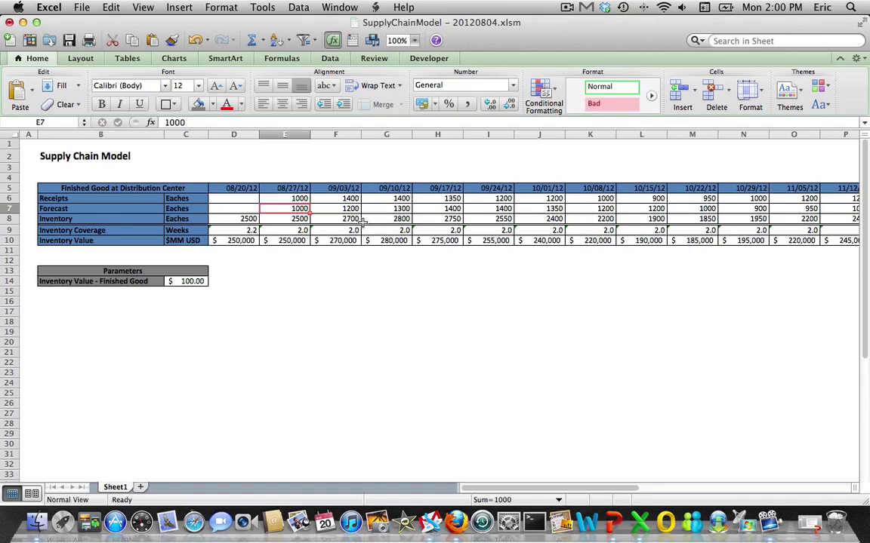
{"action": "type", "text": "250"}
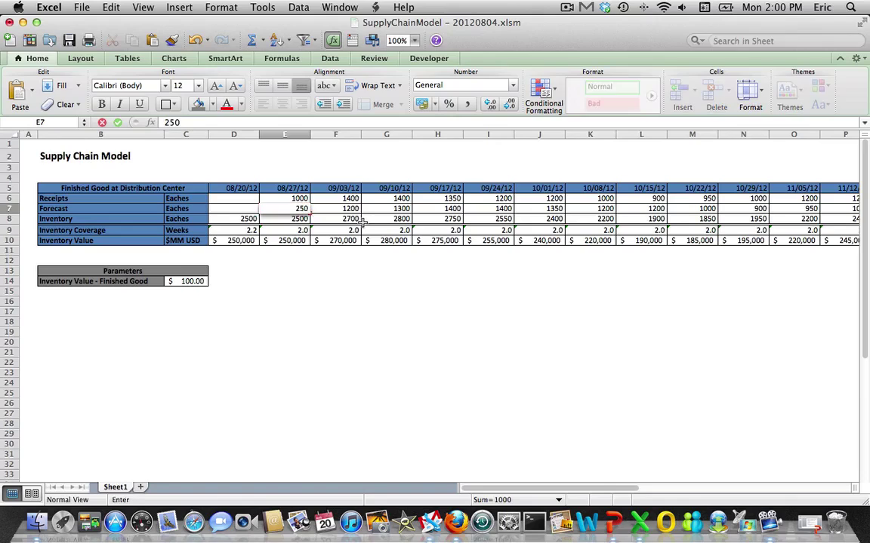
{"action": "key", "text": "Tab"}
{"action": "type", "text": "2"}
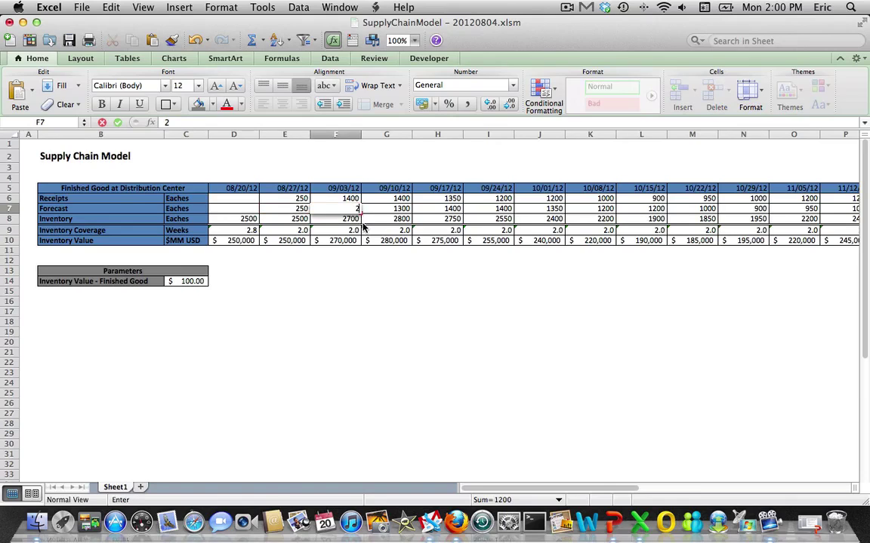
{"action": "type", "text": "75"}
{"action": "key", "text": "Tab"}
{"action": "type", "text": "200"}
{"action": "key", "text": "Tab"}
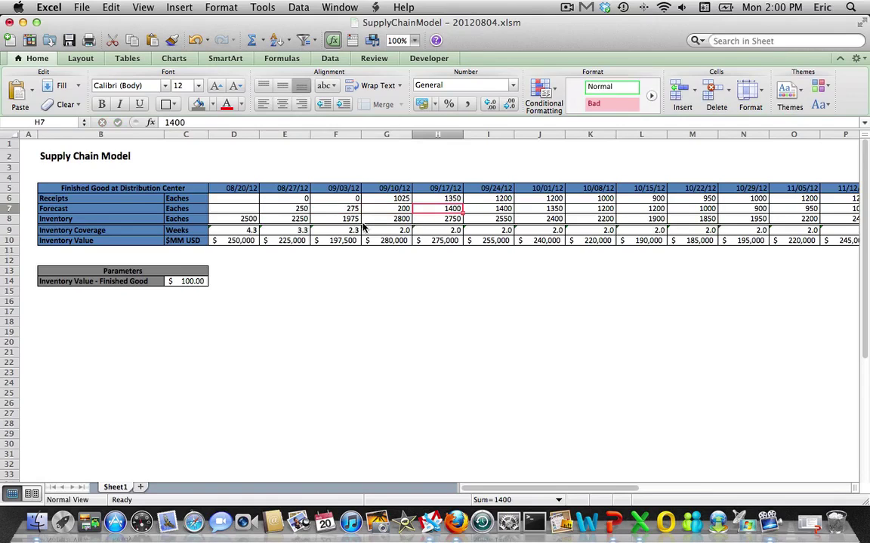
Enter weekly forecast quantities of 175, 200, 200 and 250 in H7:K7
{"action": "type", "text": "175"}
{"action": "key", "text": "Tab"}
{"action": "type", "text": "200"}
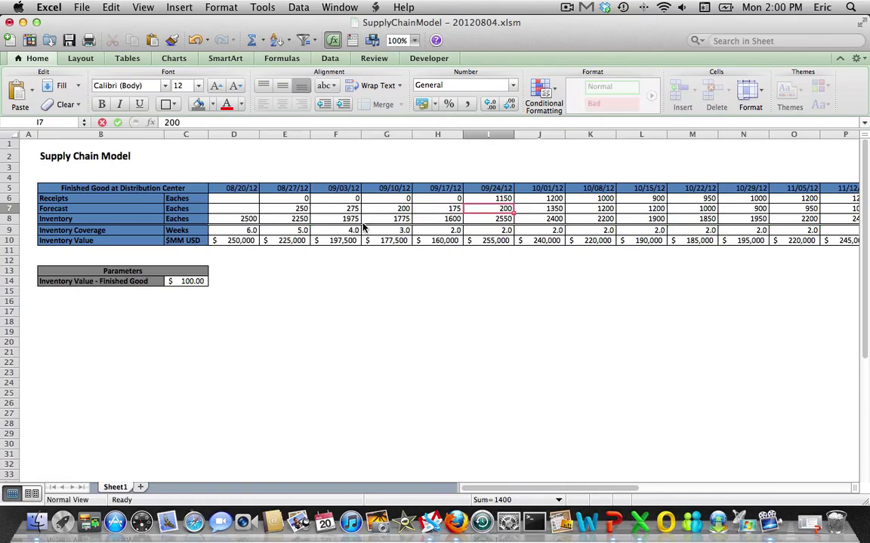
{"action": "key", "text": "Tab"}
{"action": "type", "text": "200"}
{"action": "key", "text": "Tab"}
{"action": "type", "text": "250"}
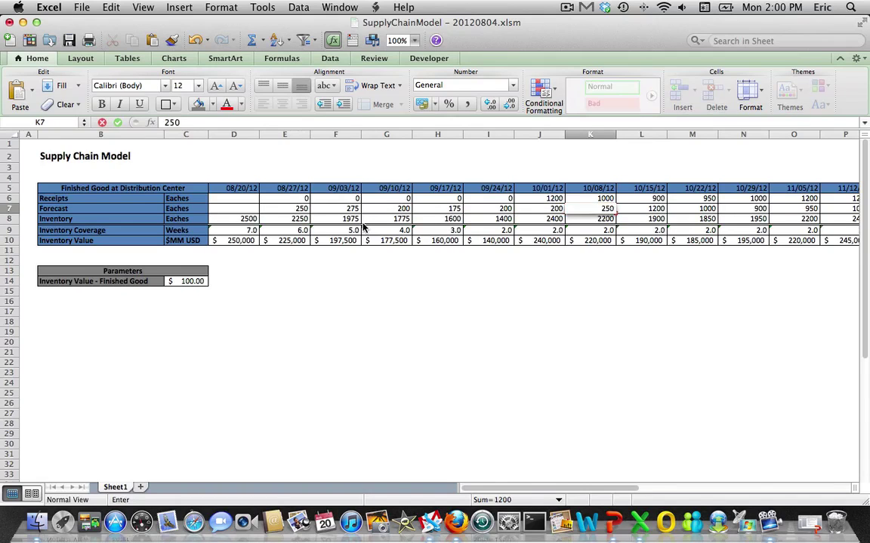
{"action": "key", "text": "Tab"}
Enter weekly forecast quantities of 275, 300 and 400 in L7:N7
{"action": "type", "text": "2"}
{"action": "key", "text": "Tab"}
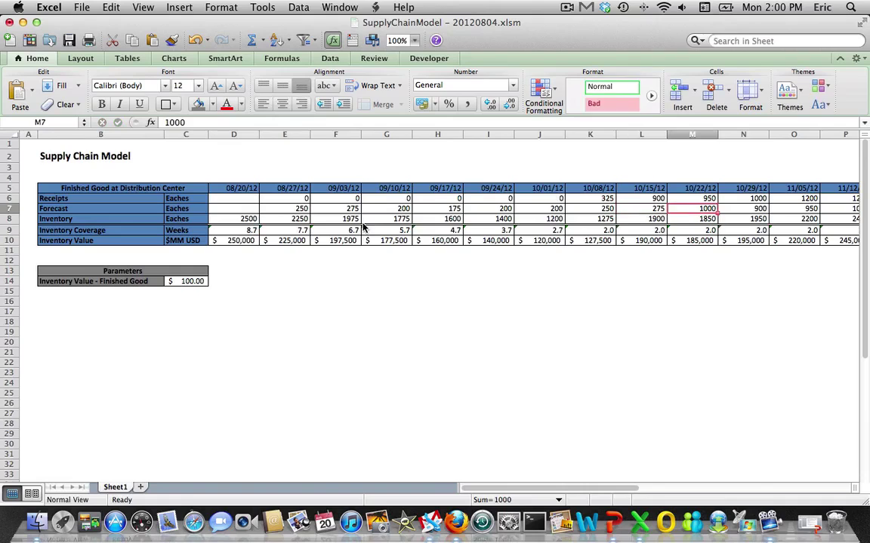
{"action": "type", "text": "300"}
{"action": "key", "text": "Tab"}
{"action": "type", "text": "4"}
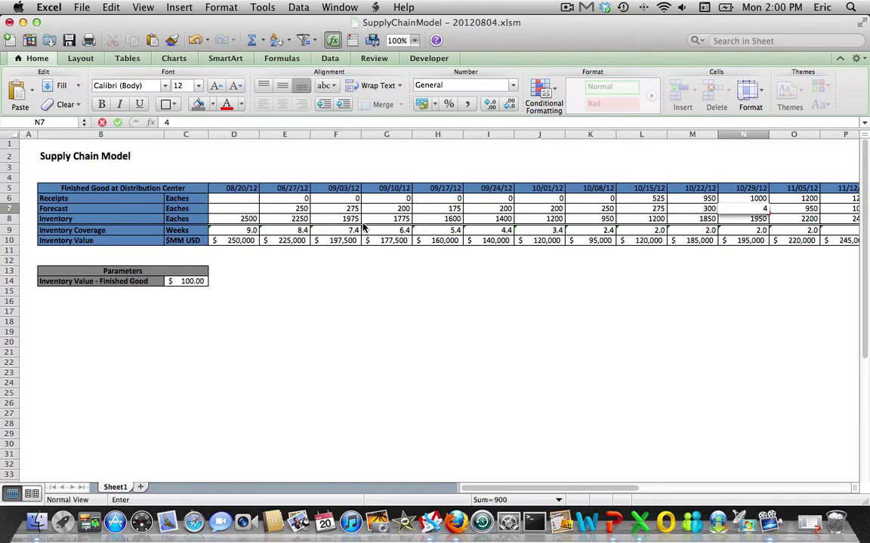
{"action": "type", "text": "00"}
{"action": "key", "text": "Tab"}
Enter weekly forecast quantities of 150, 200 and 225 in O7:Q7
{"action": "type", "text": "150"}
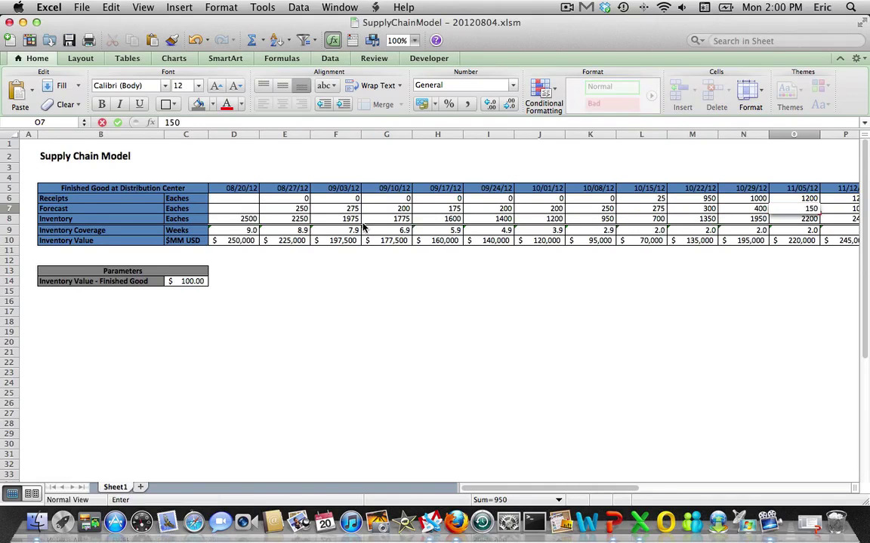
{"action": "key", "text": "Tab"}
{"action": "type", "text": "200"}
{"action": "key", "text": "Tab"}
{"action": "type", "text": "22"}
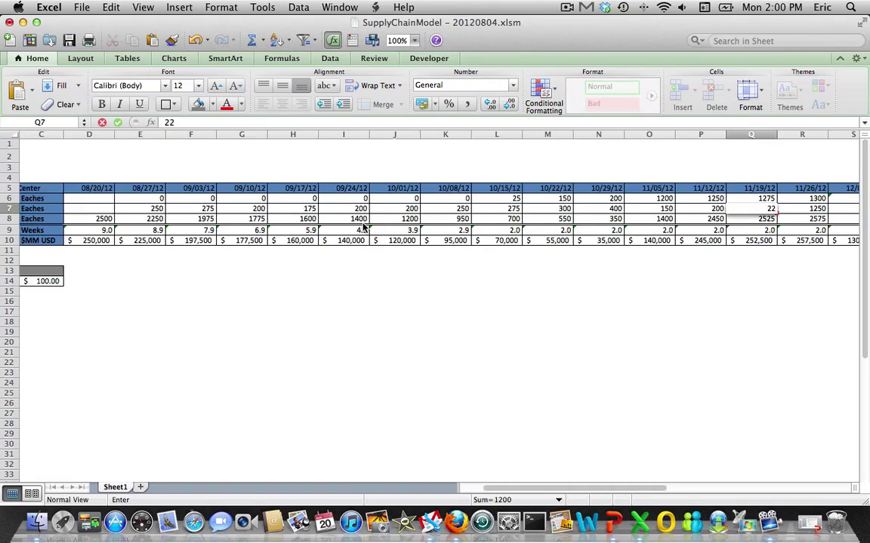
{"action": "type", "text": "5"}
Enter weekly forecast quantities of 250, 275 and 300 in R7:T7
{"action": "key", "text": "Tab"}
{"action": "type", "text": "250"}
{"action": "key", "text": "Tab"}
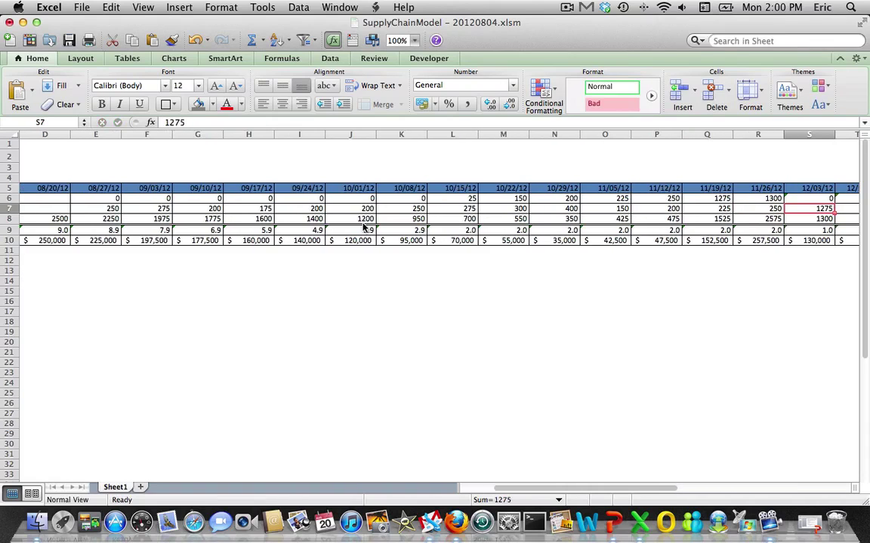
{"action": "type", "text": "275"}
{"action": "key", "text": "Tab"}
{"action": "type", "text": "300"}
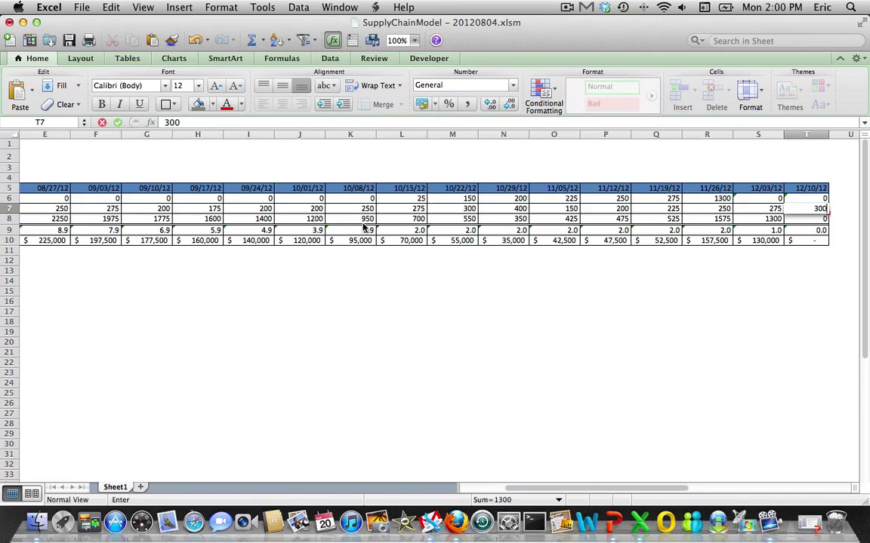
{"action": "key", "text": "Return"}
Review the inventory coverage values along row 9, from the last week back to the start of the table
{"action": "key", "text": "Down"}
{"action": "key", "text": "Left"}
{"action": "key", "text": "Left"}
{"action": "key", "text": "Left"}
{"action": "key", "text": "Left"}
{"action": "key", "text": "Left"}
{"action": "key", "text": "Left"}
{"action": "key", "text": "Left"}
{"action": "key", "text": "Left"}
{"action": "key", "text": "Left"}
{"action": "key", "text": "Left"}
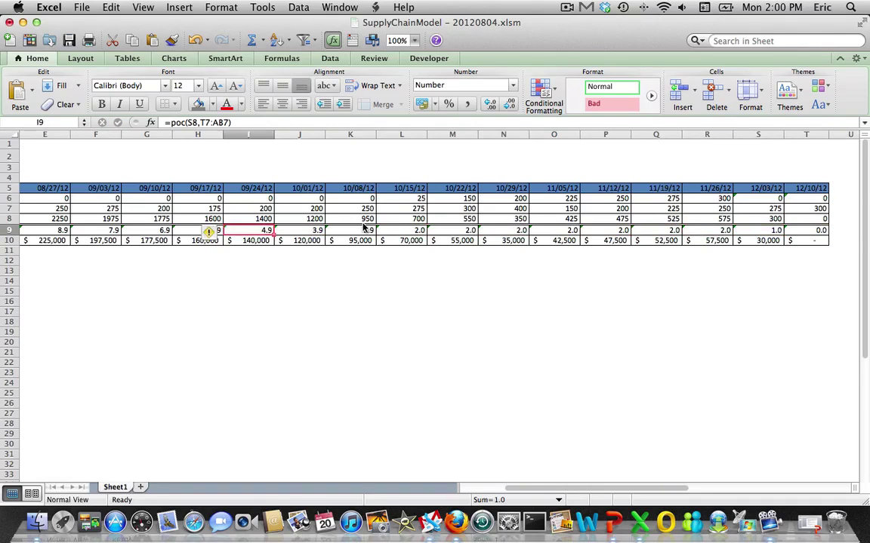
{"action": "key", "text": "Left"}
{"action": "key", "text": "Left"}
{"action": "key", "text": "Left"}
{"action": "key", "text": "Left"}
{"action": "key", "text": "Left"}
{"action": "key", "text": "Left"}
{"action": "key", "text": "Left"}
{"action": "key", "text": "Left"}
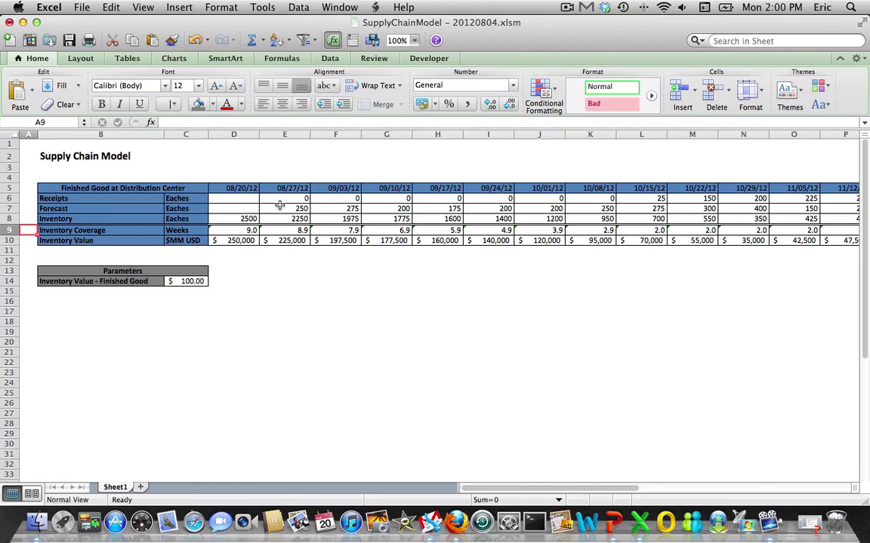
Extend the first SUM range in the E6 receipts formula to F7:M7
{"action": "left_click", "coordinate": [286, 199]}
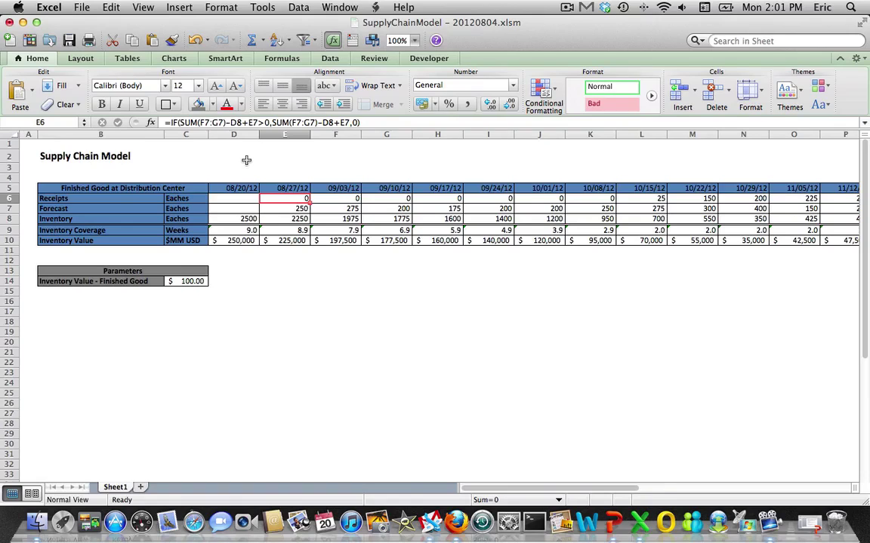
{"action": "left_click", "coordinate": [209, 123]}
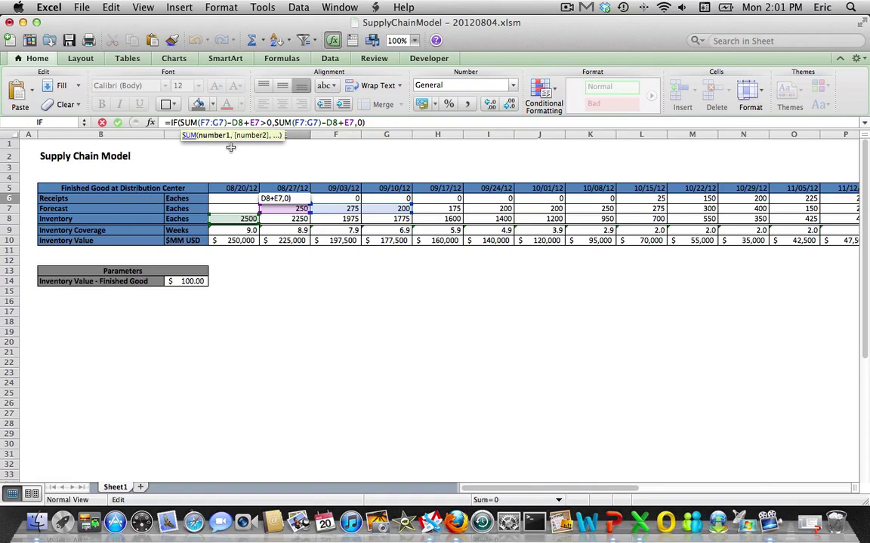
{"action": "key", "text": "shift+Right"}
{"action": "key", "text": "shift+Right"}
{"action": "key", "text": "shift+Right"}
{"action": "key", "text": "shift+Right"}
{"action": "key", "text": "shift+Right"}
{"action": "key", "text": "shift+Right"}
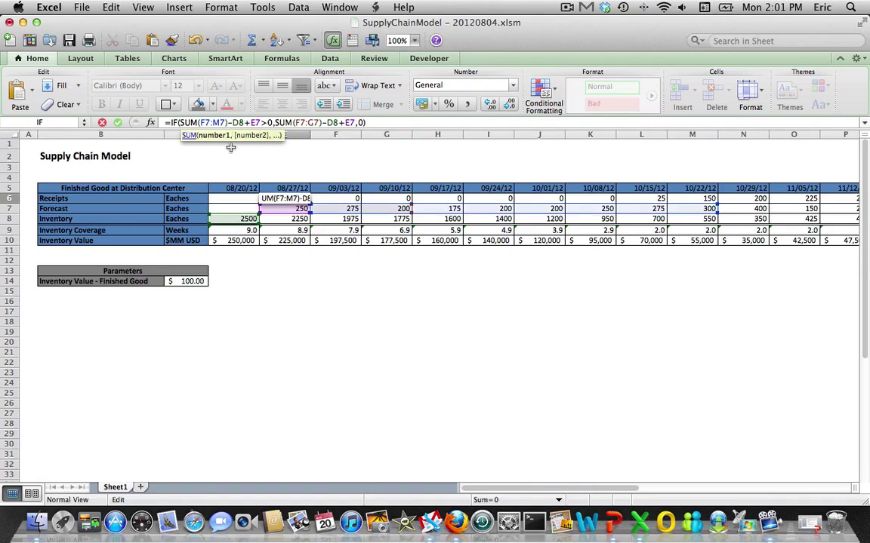
Extend the second SUM range in the E6 receipts formula to F7:M7 and commit the formula
{"action": "key", "text": "Right"}
{"action": "key", "text": "Right"}
{"action": "key", "text": "Right"}
{"action": "key", "text": "Right"}
{"action": "key", "text": "Right"}
{"action": "key", "text": "Right"}
{"action": "key", "text": "Right"}
{"action": "key", "text": "Right"}
{"action": "key", "text": "Right"}
{"action": "key", "text": "Right"}
{"action": "key", "text": "Right"}
{"action": "key", "text": "Right"}
{"action": "key", "text": "Right"}
{"action": "key", "text": "Right"}
{"action": "key", "text": "Right"}
{"action": "key", "text": "Right"}
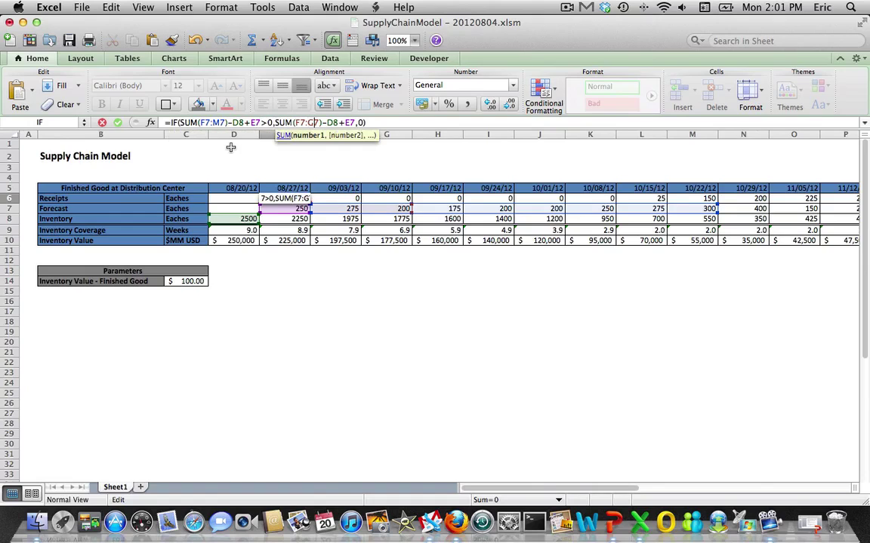
{"action": "key", "text": "Escape"}
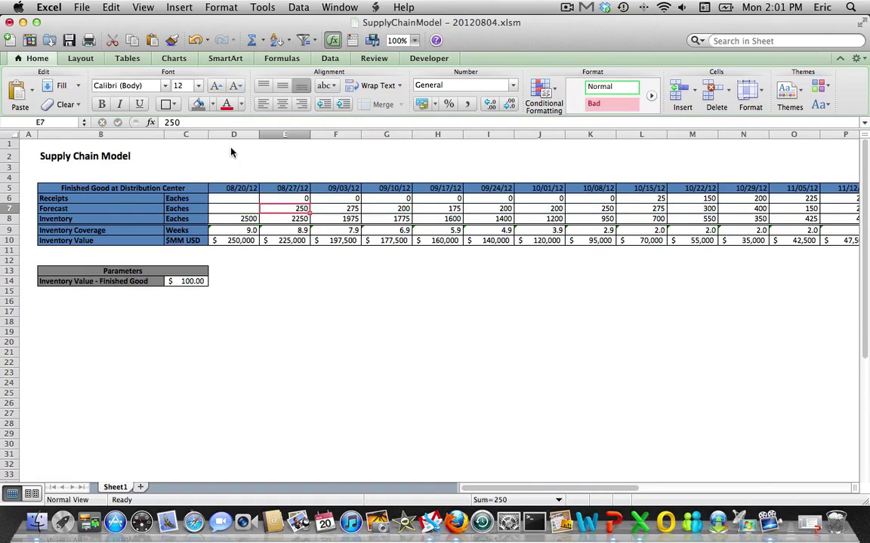
Fill the revised receipts formula from E6 across the remaining weekly periods in row 6
{"action": "key", "text": "Up"}
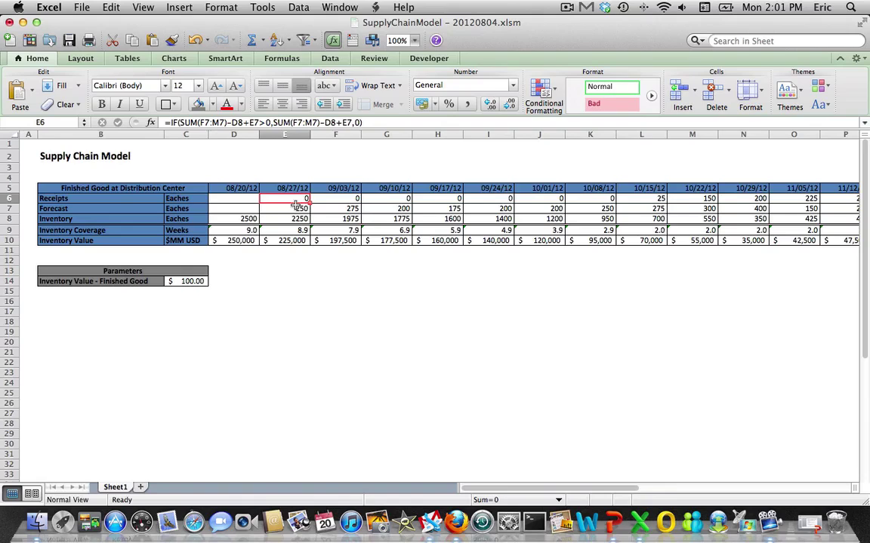
{"action": "left_click_drag", "start_coordinate": [308, 202], "coordinate": [730, 200]}
{"action": "key", "text": "Left"}
{"action": "key", "text": "Left"}
{"action": "key", "text": "Left"}
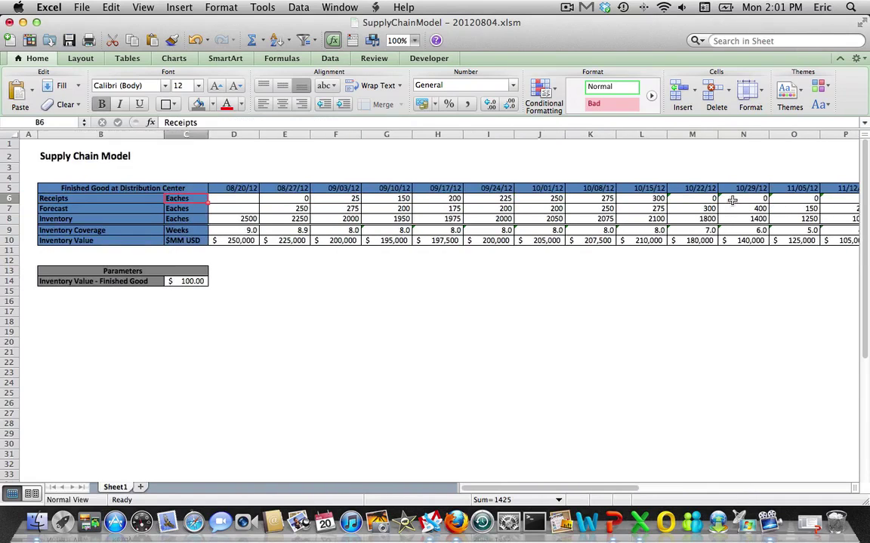
Check the filled receipts formula in F6 and save the workbook
{"action": "key", "text": "Right"}
{"action": "key", "text": "Right"}
{"action": "key", "text": "Right"}
{"action": "key", "text": "Right"}
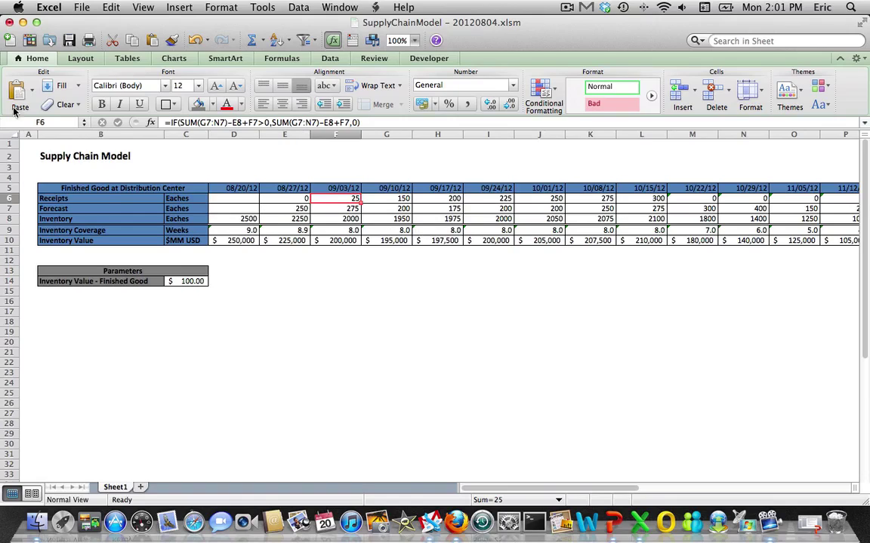
{"action": "left_click", "coordinate": [69, 42]}
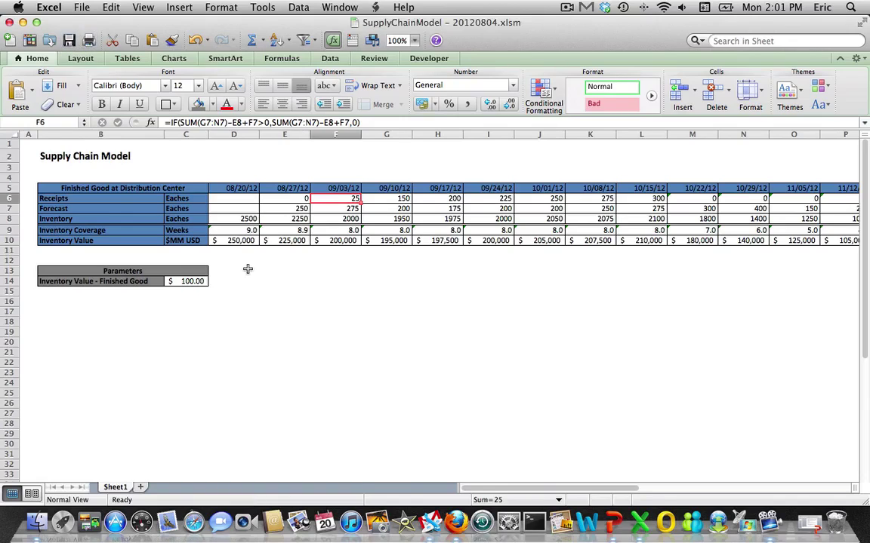